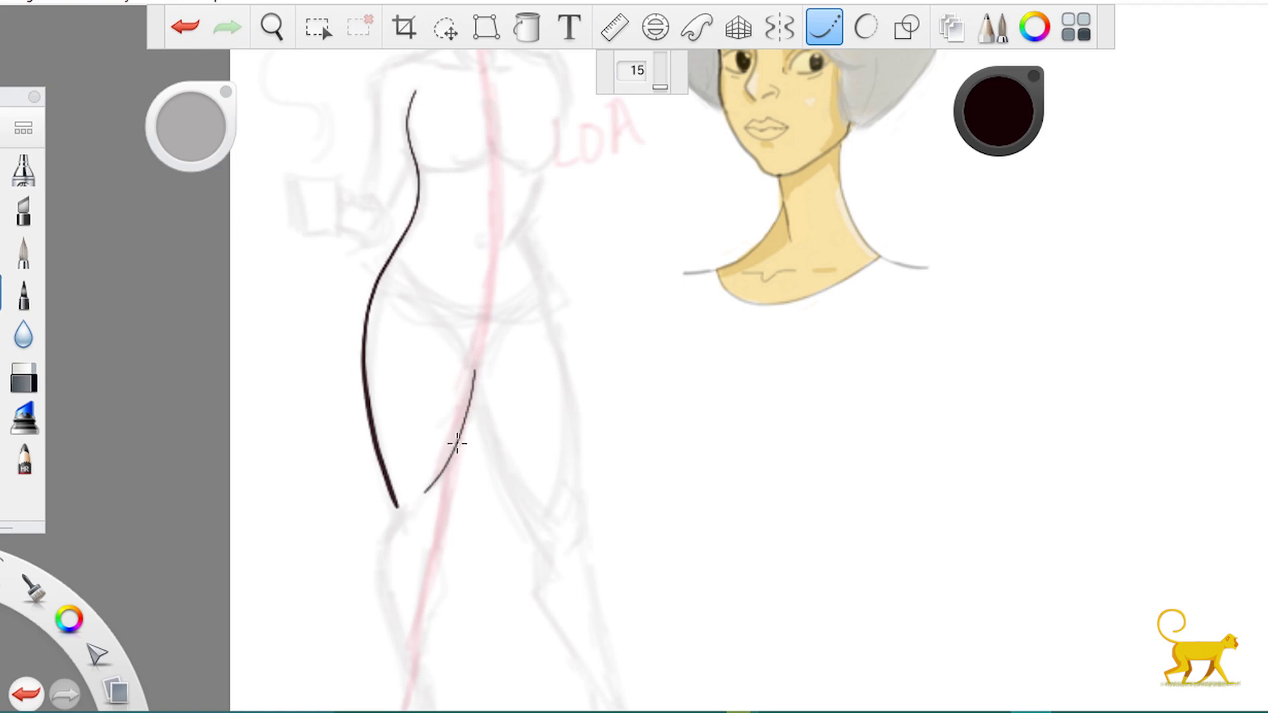
Ink the inner thigh lines of both legs and mark the crotch with a short cross stroke.
key(ctrl+z)
mouse_move(470, 386)
mouse_down()
mouse_move(575, 474)
mouse_move(557, 561)
mouse_up()
key(ctrl+z)
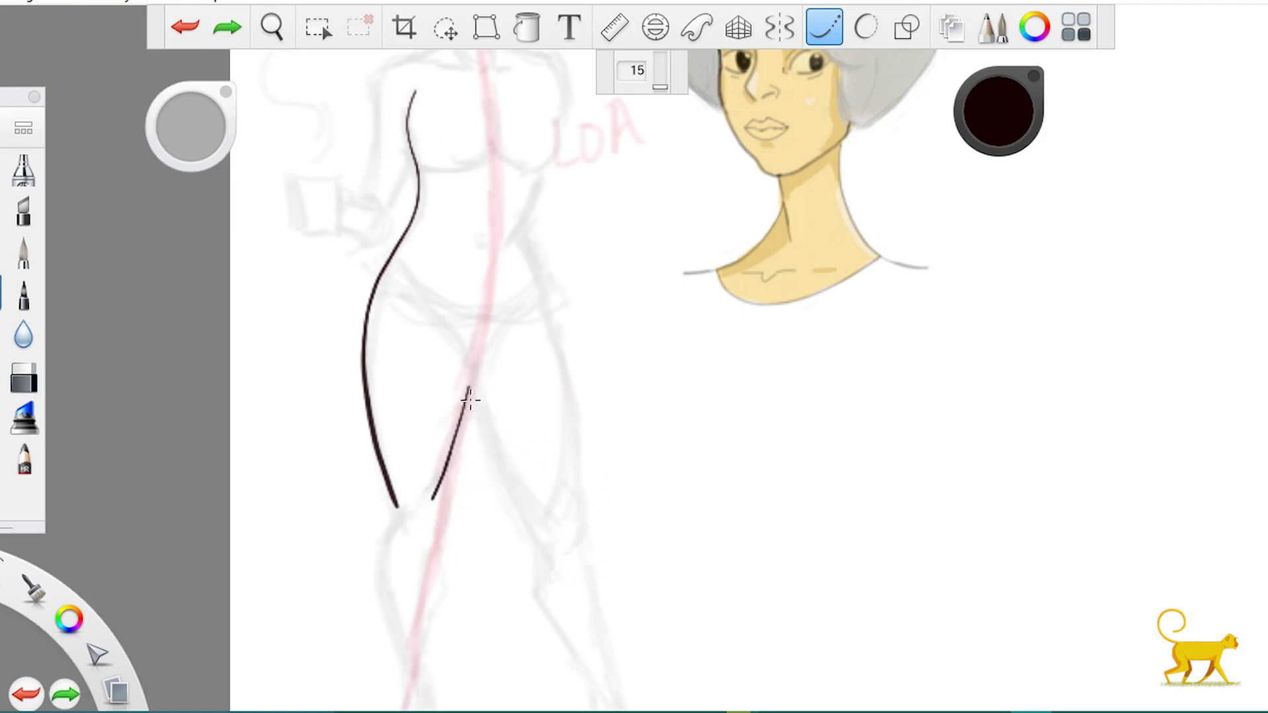
mouse_move(469, 388)
mouse_down()
mouse_move(537, 546)
mouse_move(487, 382)
mouse_move(496, 362)
mouse_up()
scroll(502, 211, down, 2)
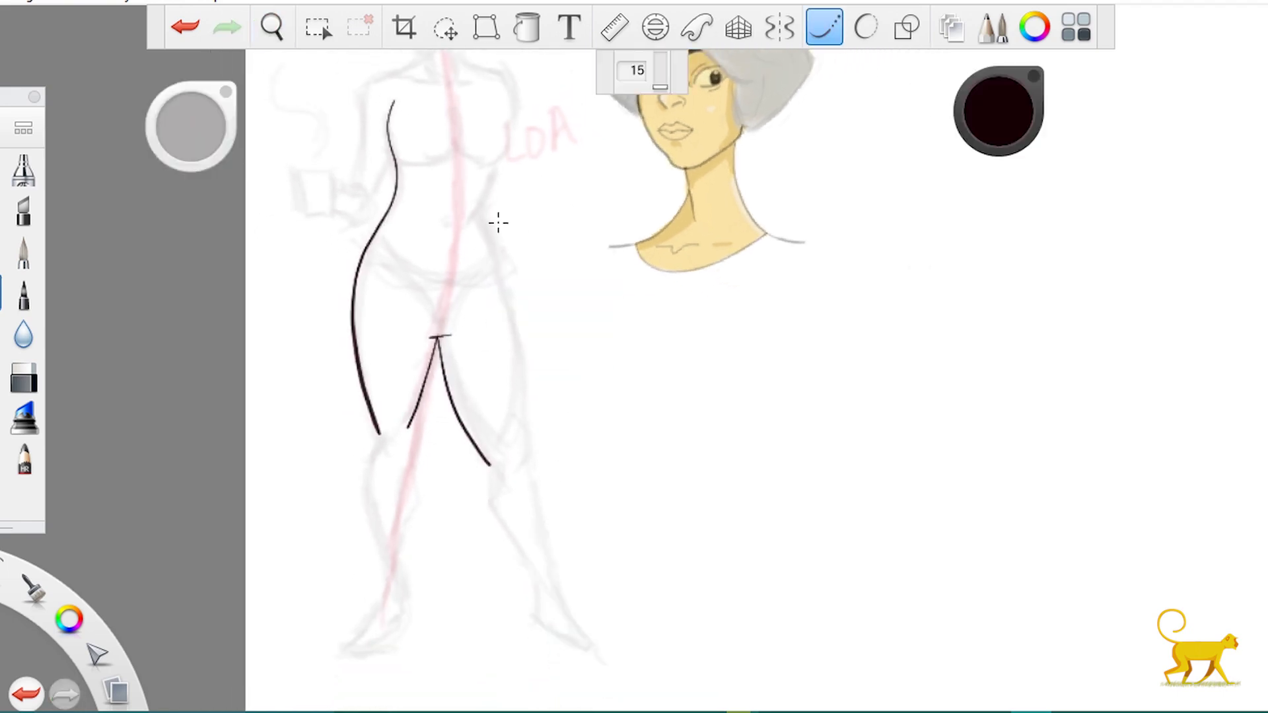
Ink the right-hand hip and outer thigh as one long curve from the waist to the knee.
mouse_move(476, 215)
mouse_down()
mouse_move(558, 621)
mouse_move(522, 462)
mouse_up()
key(ctrl+z)
key(ctrl+z)
key(ctrl+z)
key(ctrl+z)
drag(477, 223, 524, 467)
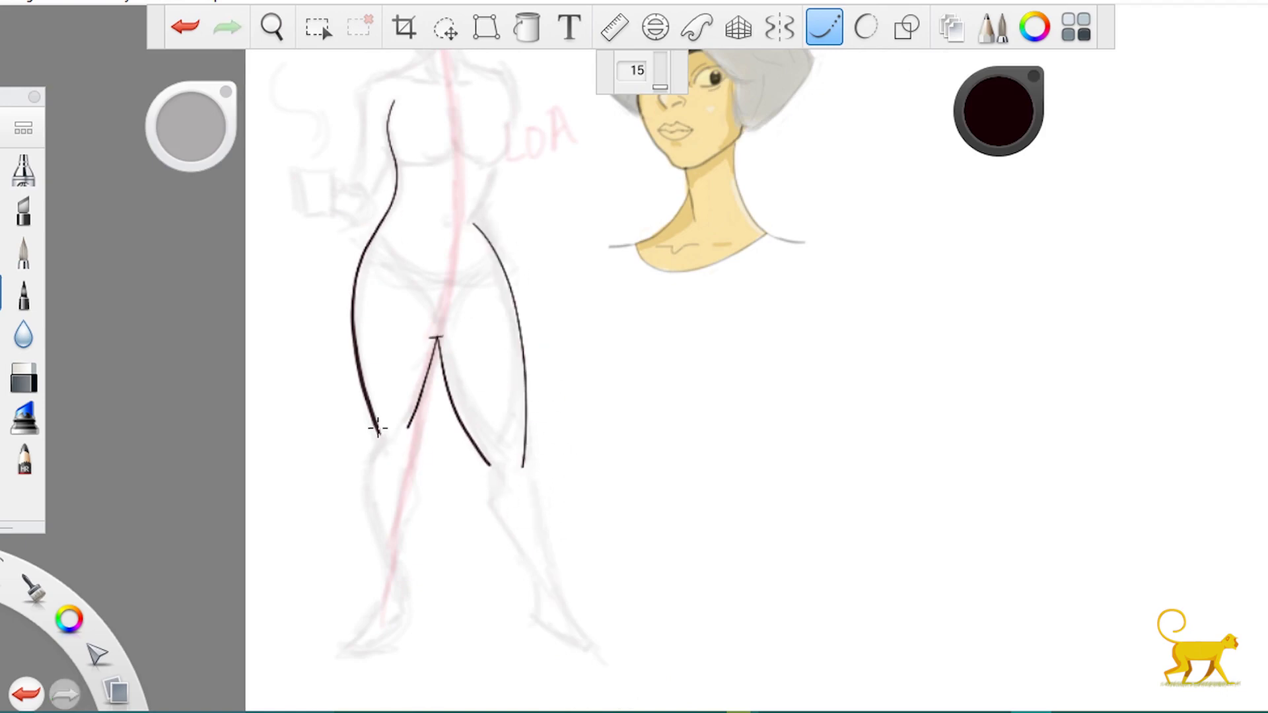
Ink the left-hand leg's knee, both sides of the calf and the shin down to the ankle.
key(z)
mouse_move(378, 428)
mouse_down()
mouse_move(459, 382)
mouse_move(462, 292)
mouse_move(302, 405)
mouse_move(275, 359)
mouse_move(304, 284)
mouse_move(430, 227)
mouse_move(410, 152)
mouse_up()
key(z)
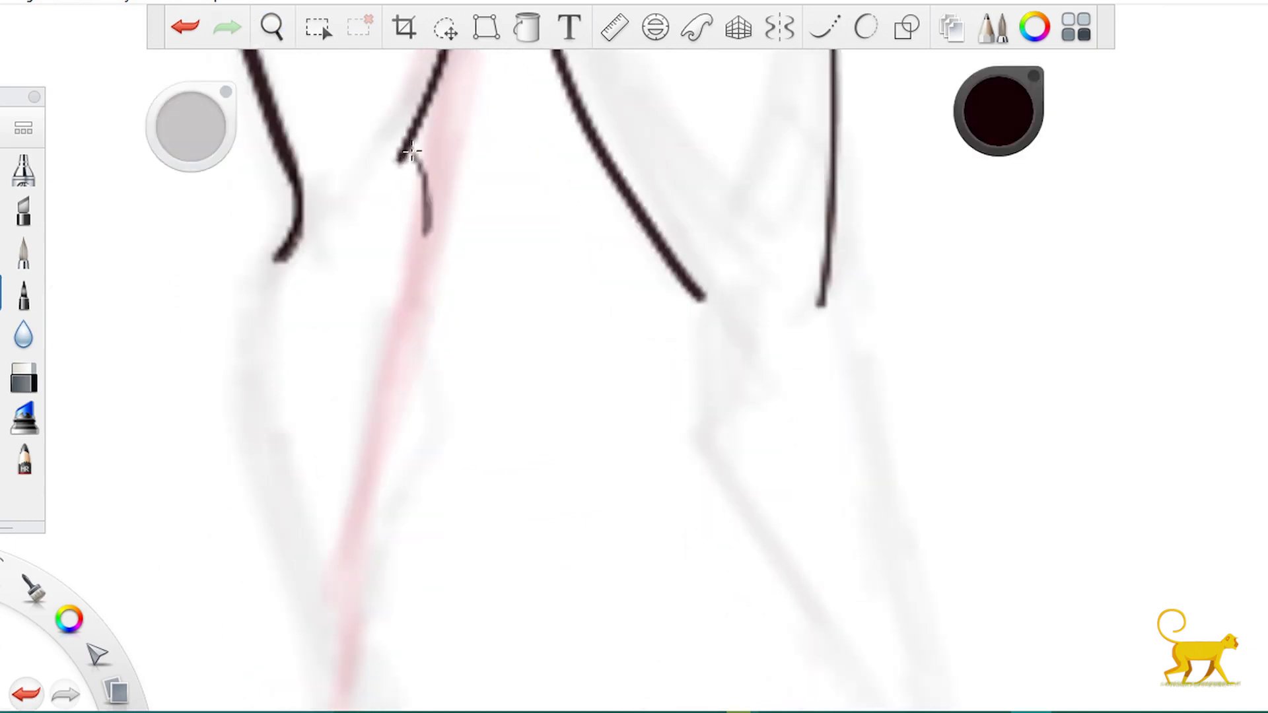
mouse_move(370, 271)
mouse_down()
mouse_move(405, 283)
mouse_move(383, 193)
mouse_move(360, 502)
mouse_up()
mouse_move(360, 502)
mouse_down()
mouse_move(354, 249)
mouse_move(407, 408)
mouse_up()
mouse_move(317, 132)
mouse_down()
mouse_move(292, 323)
mouse_move(386, 556)
mouse_up()
mouse_move(486, 174)
mouse_down()
mouse_move(433, 370)
mouse_move(425, 212)
mouse_move(388, 291)
mouse_move(376, 485)
mouse_up()
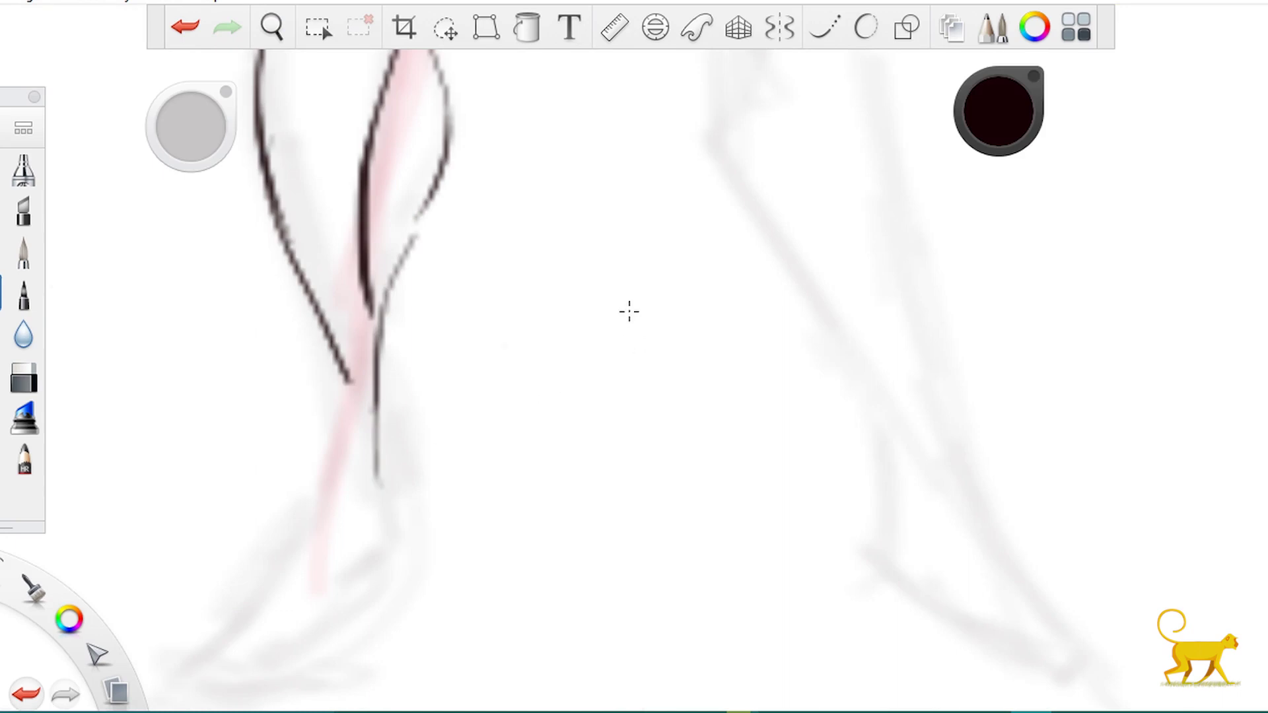
drag(630, 312, 370, 356)
drag(393, 407, 145, 487)
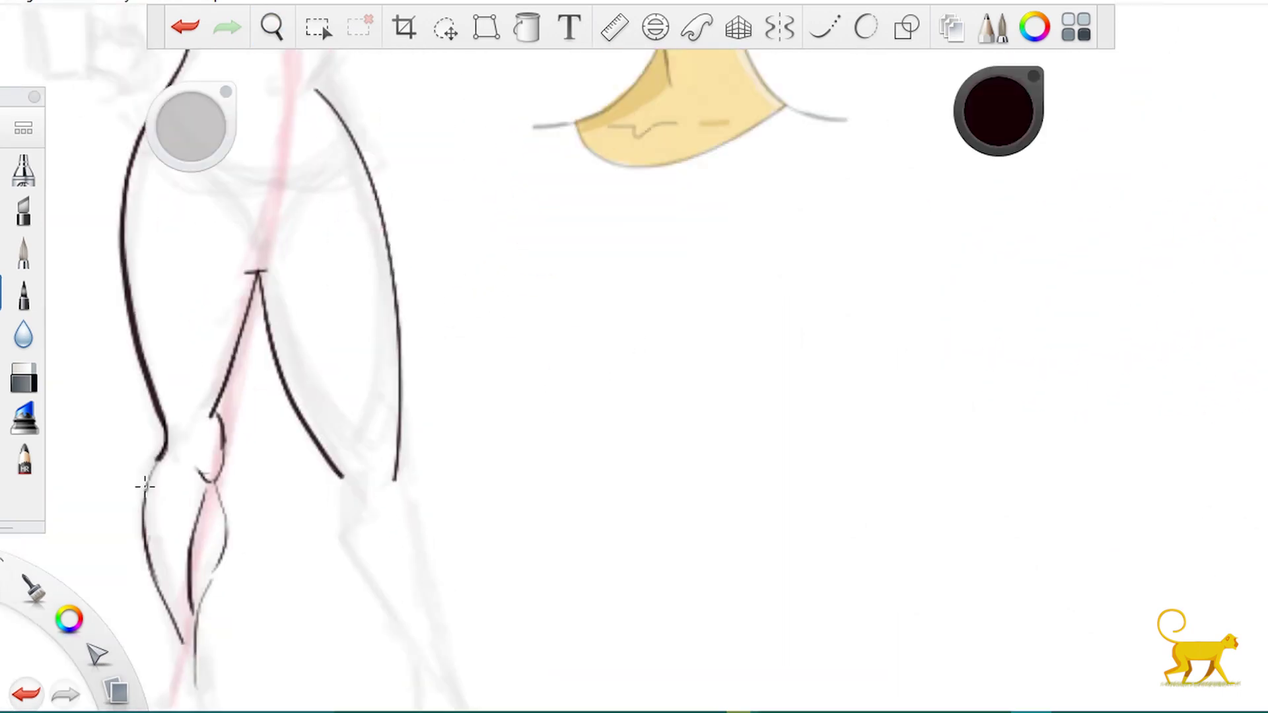
Erase the left-hand leg's inner knee strokes and redraw the inner thigh as a smooth curve from crotch to calf.
drag(232, 440, 254, 291)
key(ctrl+z)
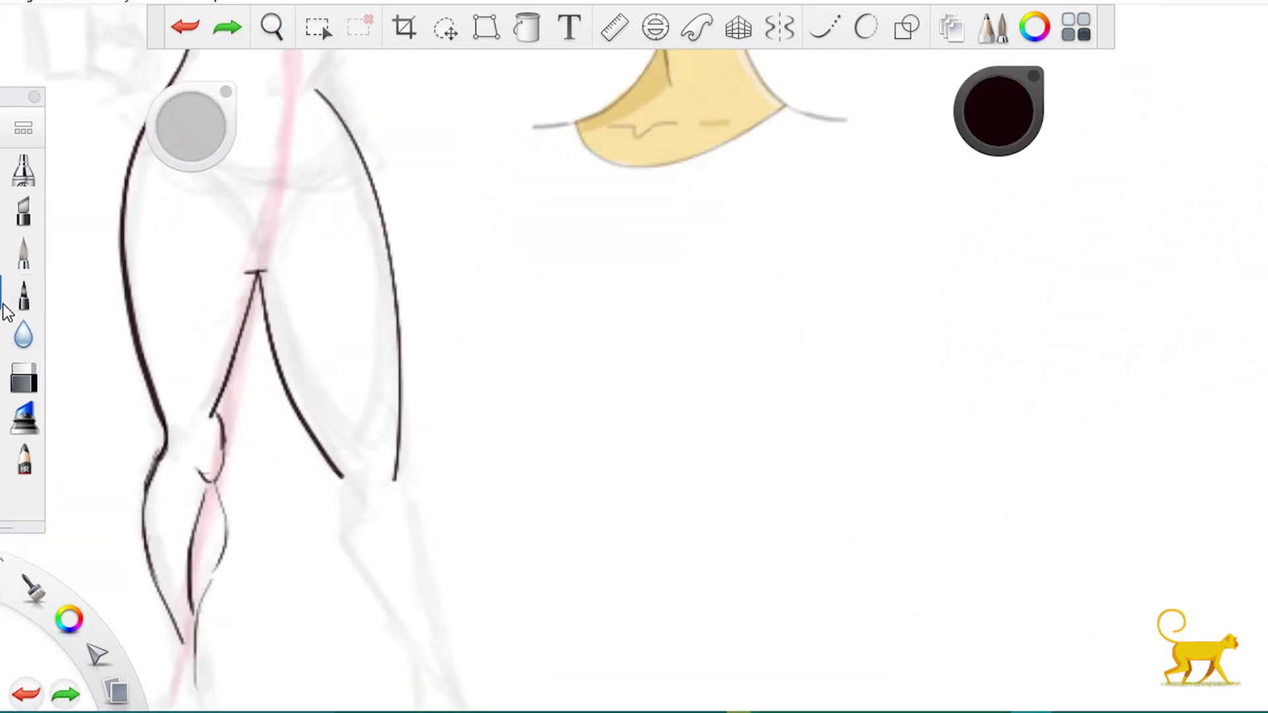
click(24, 376)
drag(218, 447, 219, 434)
key(e)
key(ctrl+z)
mouse_move(258, 274)
mouse_down()
mouse_move(231, 433)
mouse_move(212, 478)
mouse_move(208, 465)
mouse_move(226, 518)
mouse_up()
key(e)
mouse_move(230, 423)
mouse_down()
mouse_move(221, 389)
mouse_move(254, 284)
mouse_move(206, 475)
mouse_up()
key(e)
key(p)
Ink the right-hand leg below the knee, covering the inner and outer calf contours and the foot.
scroll(271, 335, down, 4)
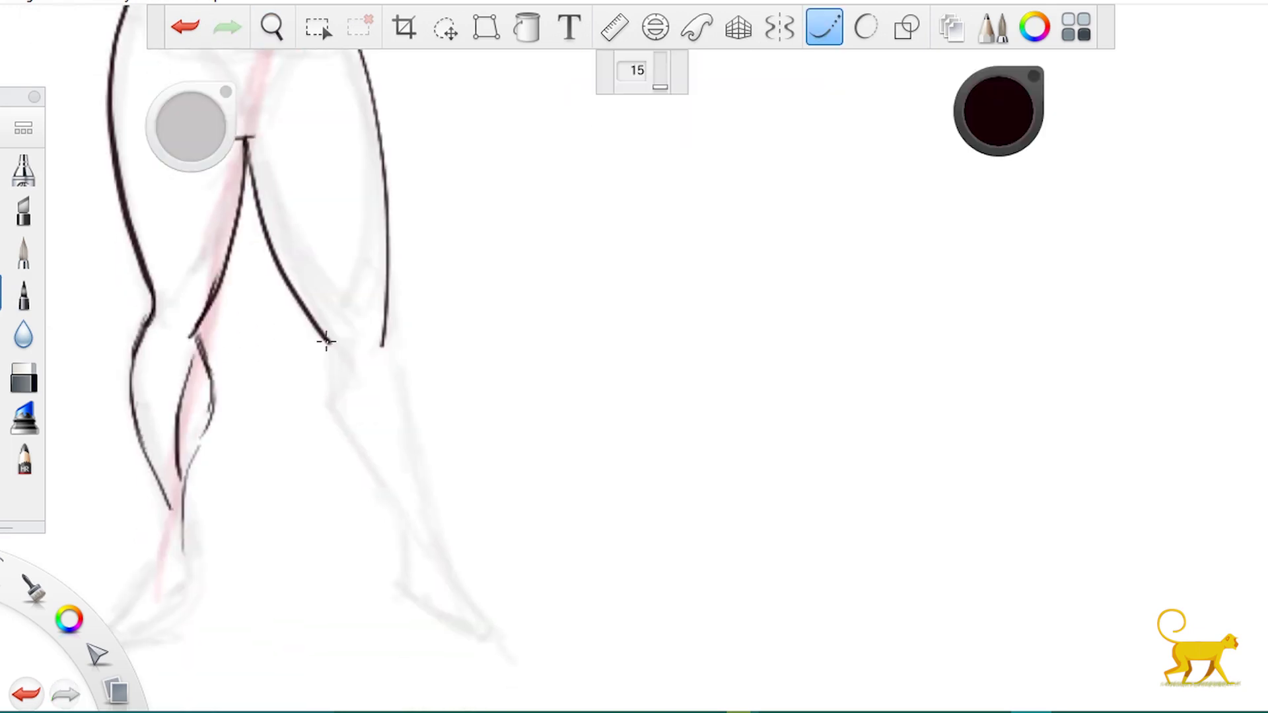
drag(330, 347, 363, 482)
key(ctrl+z)
mouse_move(330, 344)
mouse_down()
mouse_move(354, 458)
mouse_move(407, 545)
mouse_up()
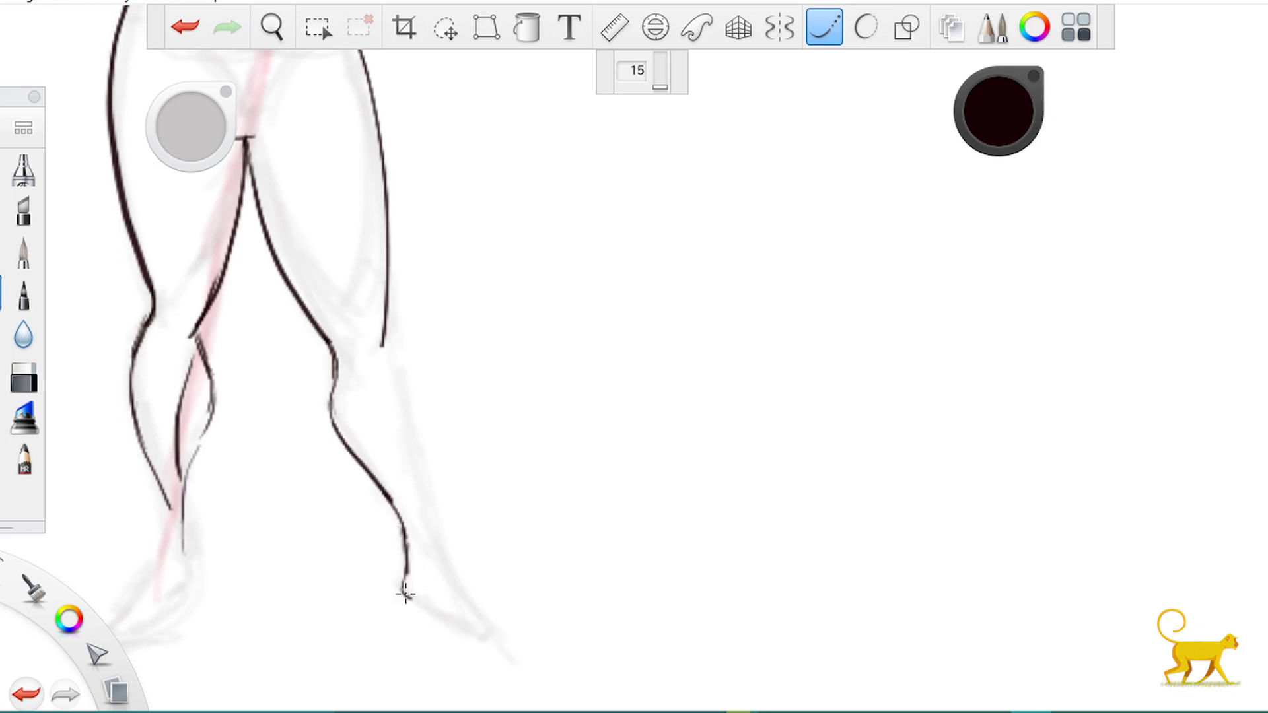
drag(401, 352, 406, 445)
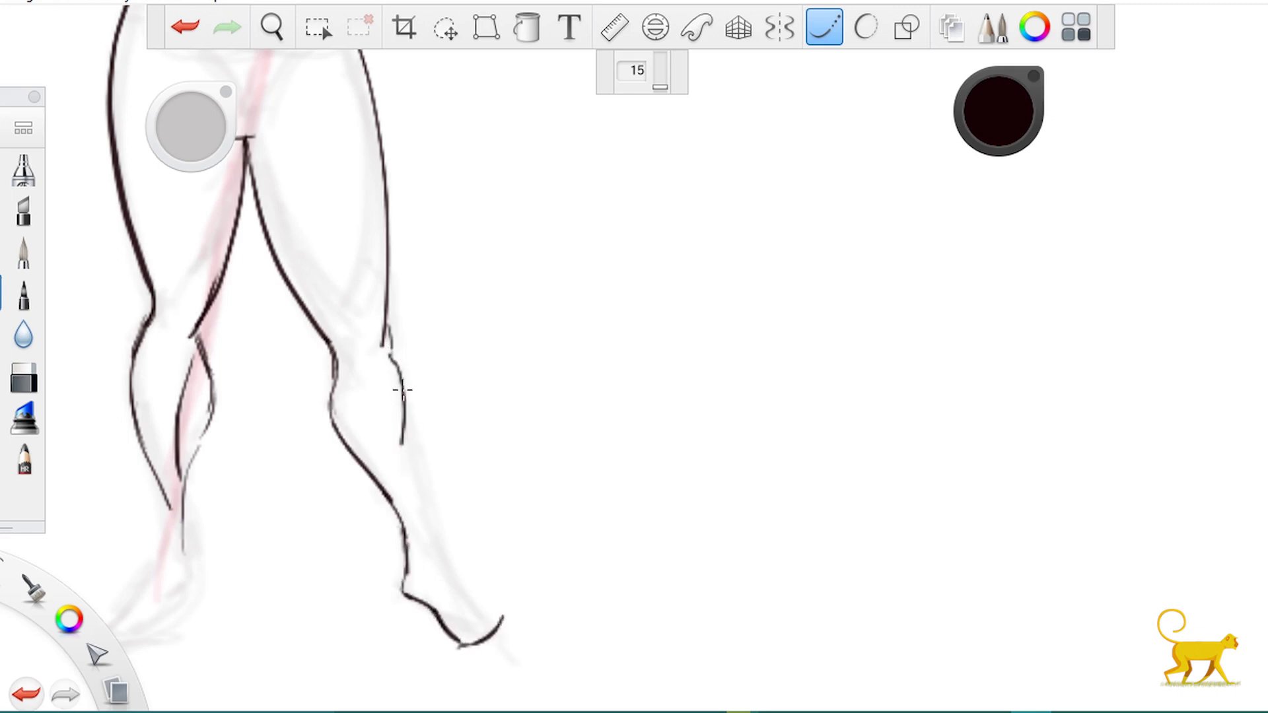
key(ctrl+z)
mouse_move(391, 357)
mouse_down()
mouse_move(432, 528)
mouse_move(492, 623)
mouse_up()
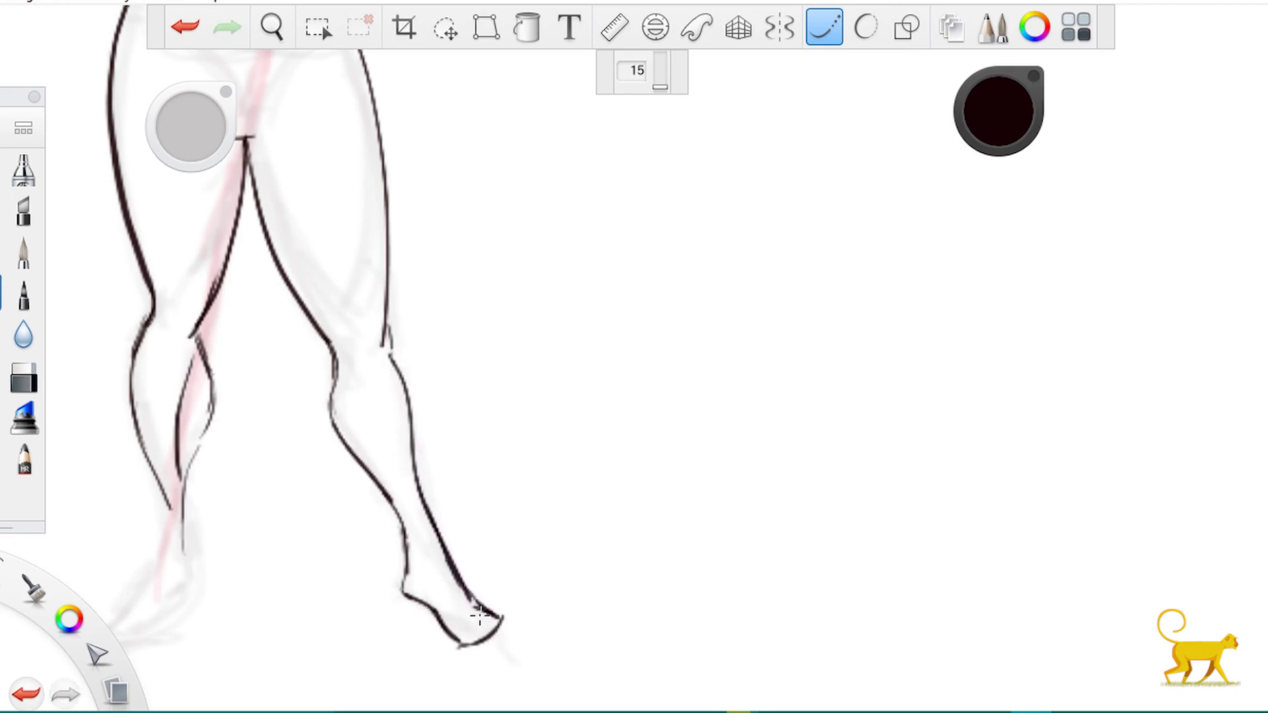
Ink the left-hand leg's ankle and foot, and clean up the stray lines at the toes.
scroll(462, 614, left, 3)
scroll(462, 614, down, 2)
key(ctrl+z)
mouse_move(239, 466)
mouse_down()
mouse_move(227, 537)
mouse_move(186, 578)
mouse_move(218, 598)
mouse_up()
drag(232, 598, 262, 530)
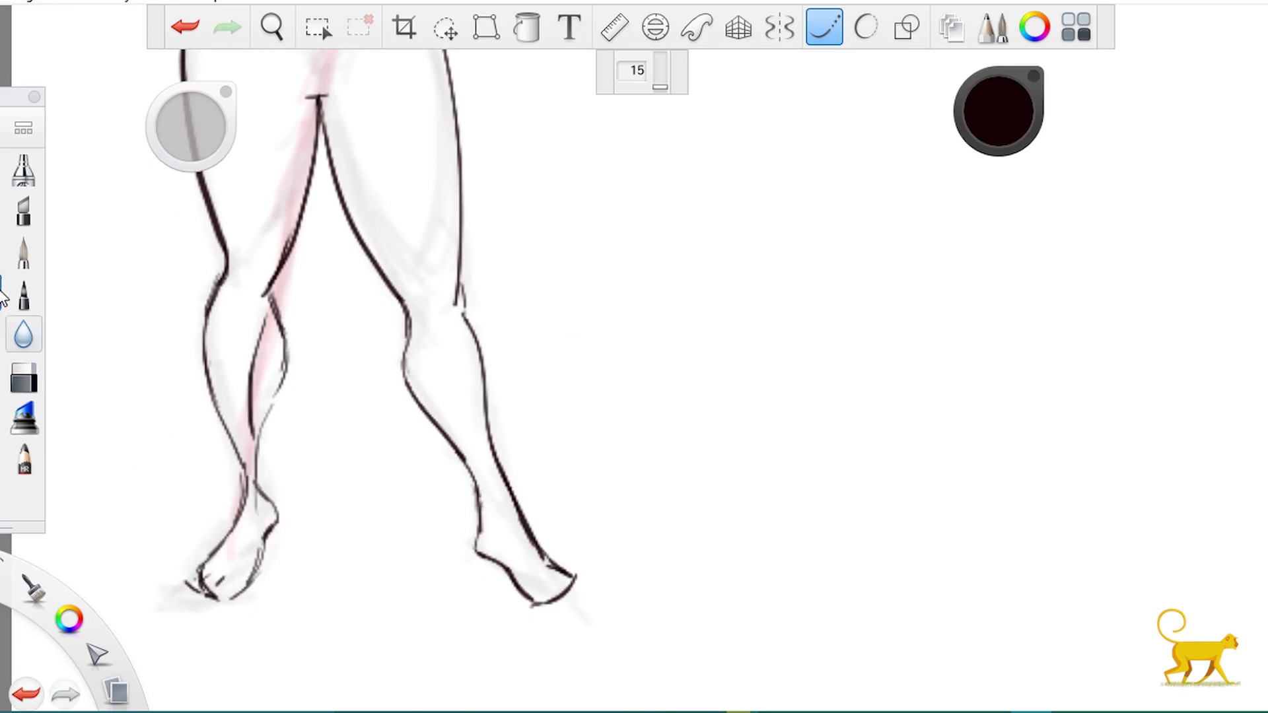
drag(202, 570, 220, 599)
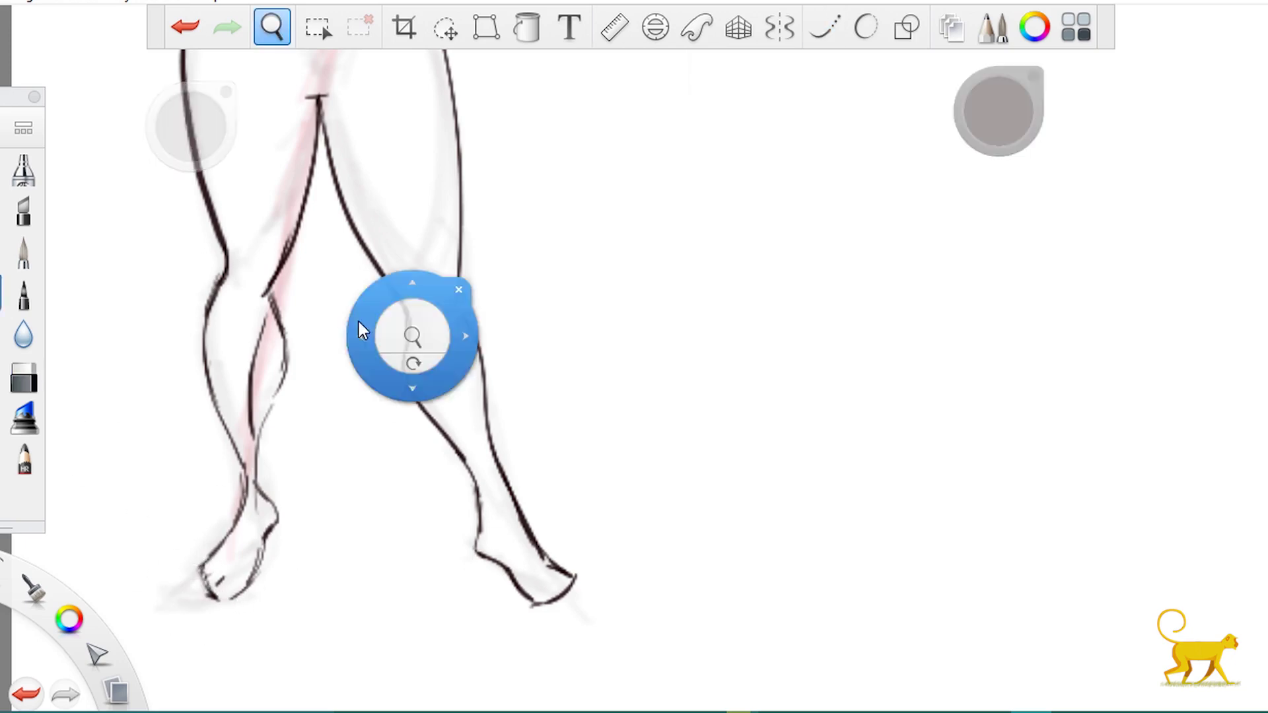
Ink the torso's right-hand waist and breast contours and the curve from the neck into the shoulder.
drag(359, 322, 436, 661)
mouse_move(481, 344)
mouse_down()
mouse_move(440, 438)
mouse_move(473, 351)
mouse_up()
key(ctrl+z)
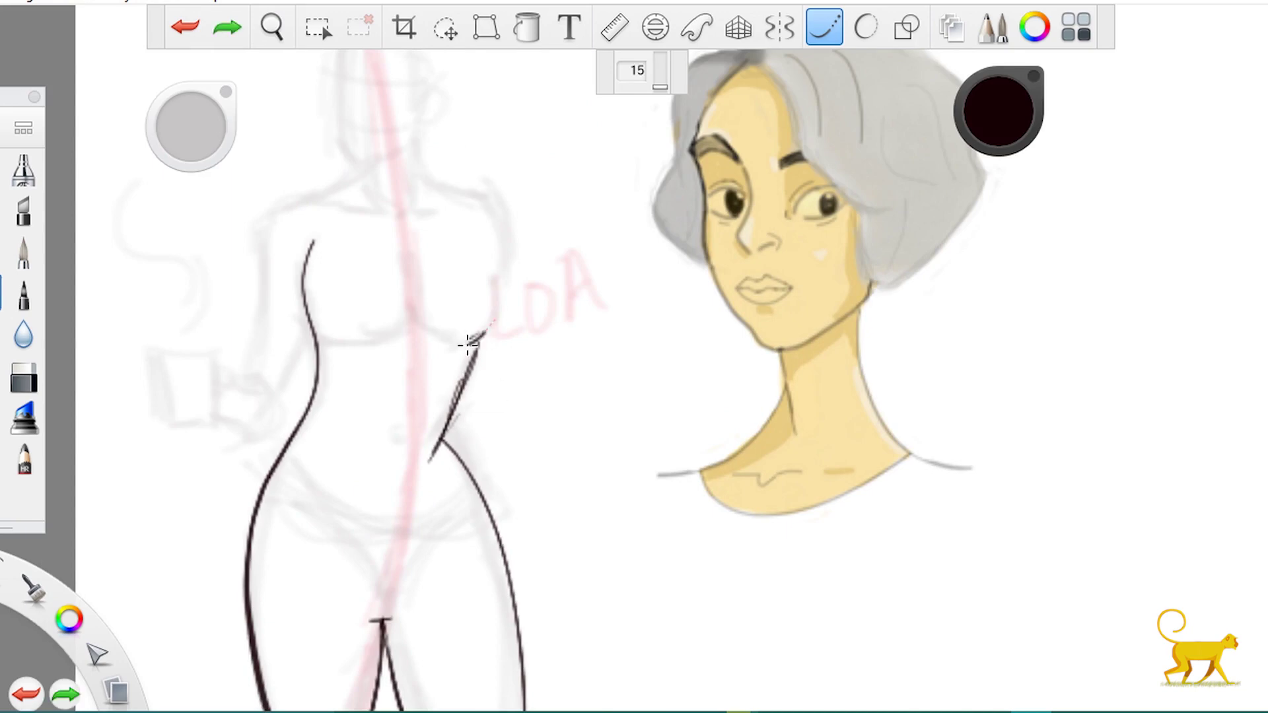
drag(495, 274, 470, 345)
key(ctrl+z)
mouse_move(427, 173)
mouse_down()
mouse_move(418, 139)
mouse_move(492, 200)
mouse_up()
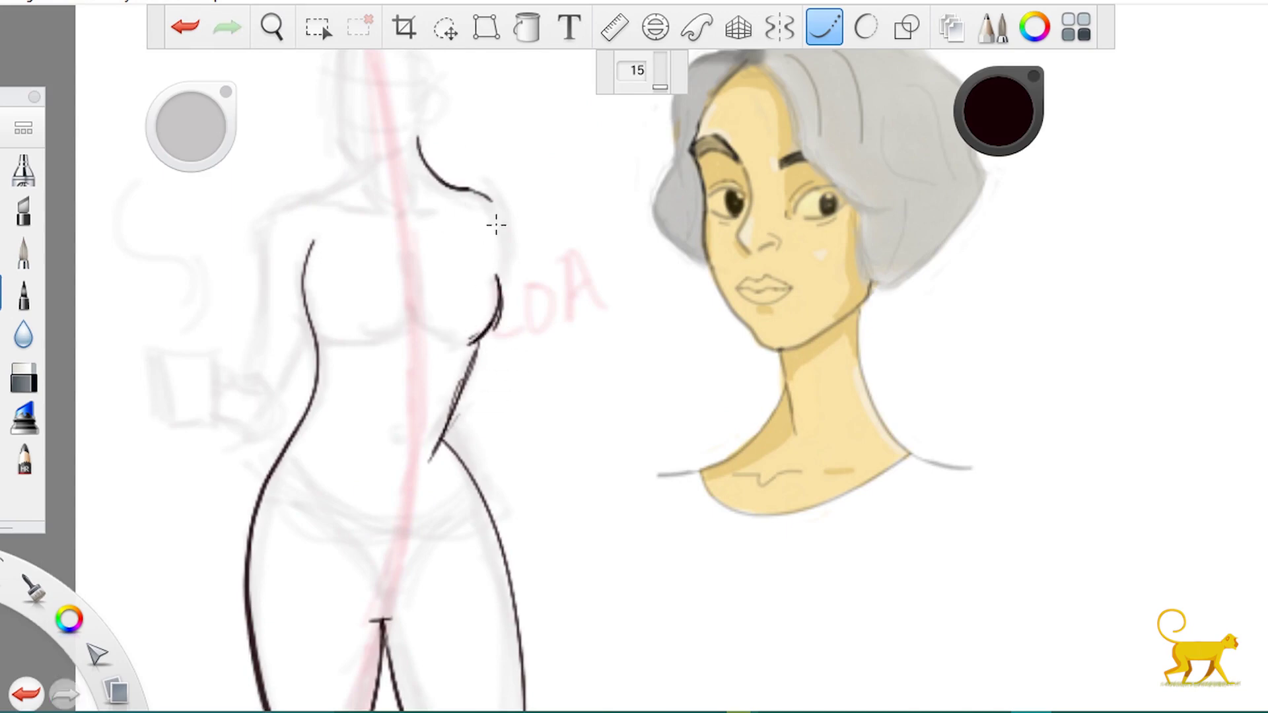
double_click(24, 377)
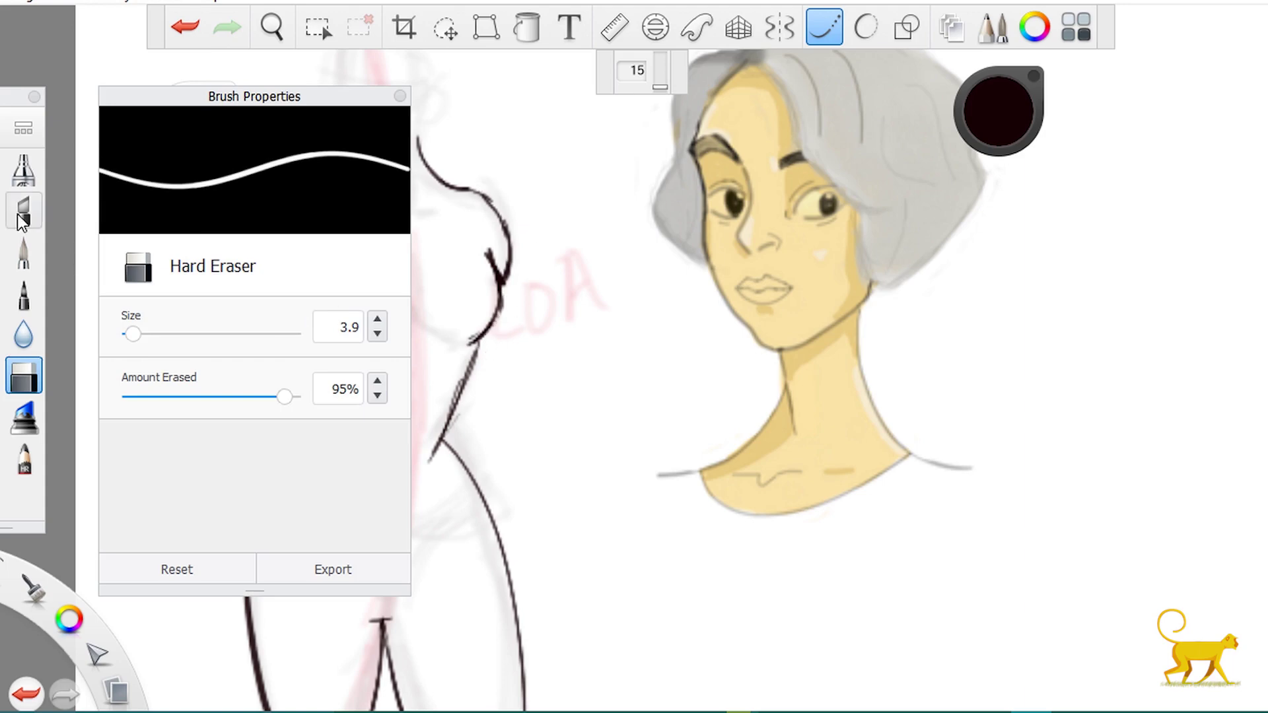
click(24, 295)
click(399, 98)
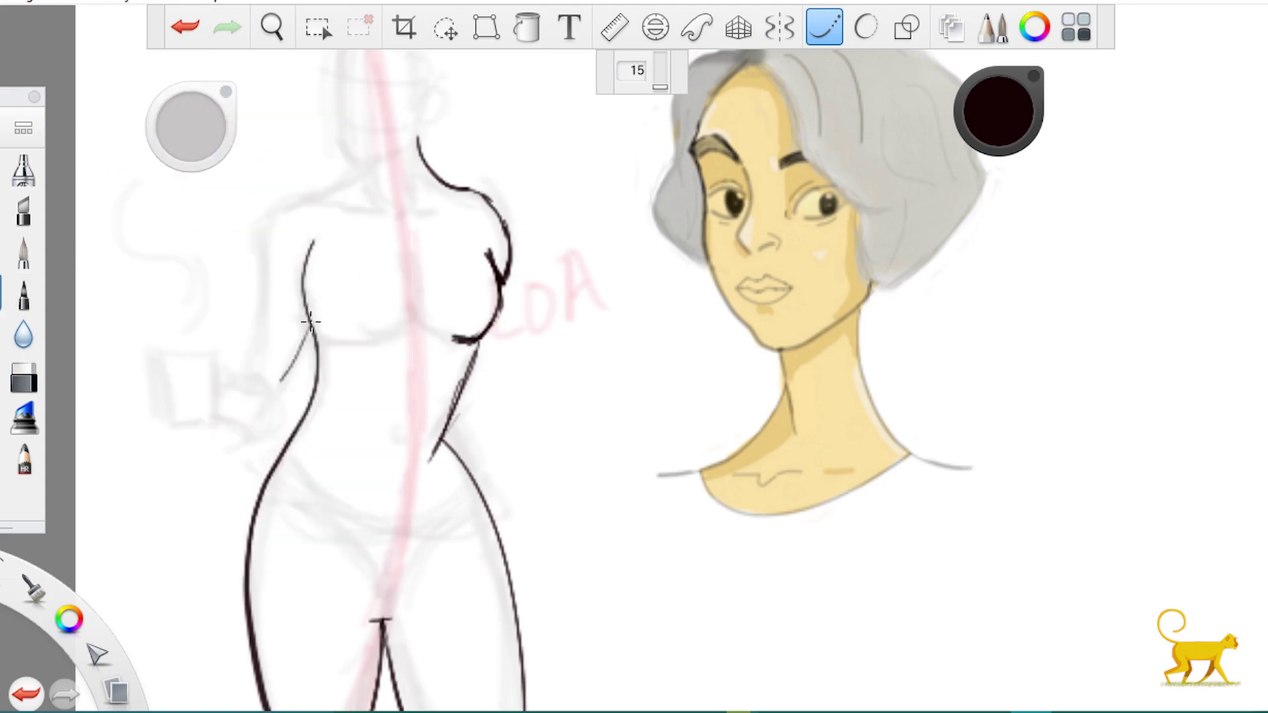
Ink the left-hand upper arm's outer contour and round it over the shoulder towards the neck.
mouse_move(270, 314)
mouse_down()
mouse_move(260, 249)
mouse_move(254, 357)
mouse_up()
key(ctrl+z)
drag(263, 231, 261, 353)
key(ctrl+z)
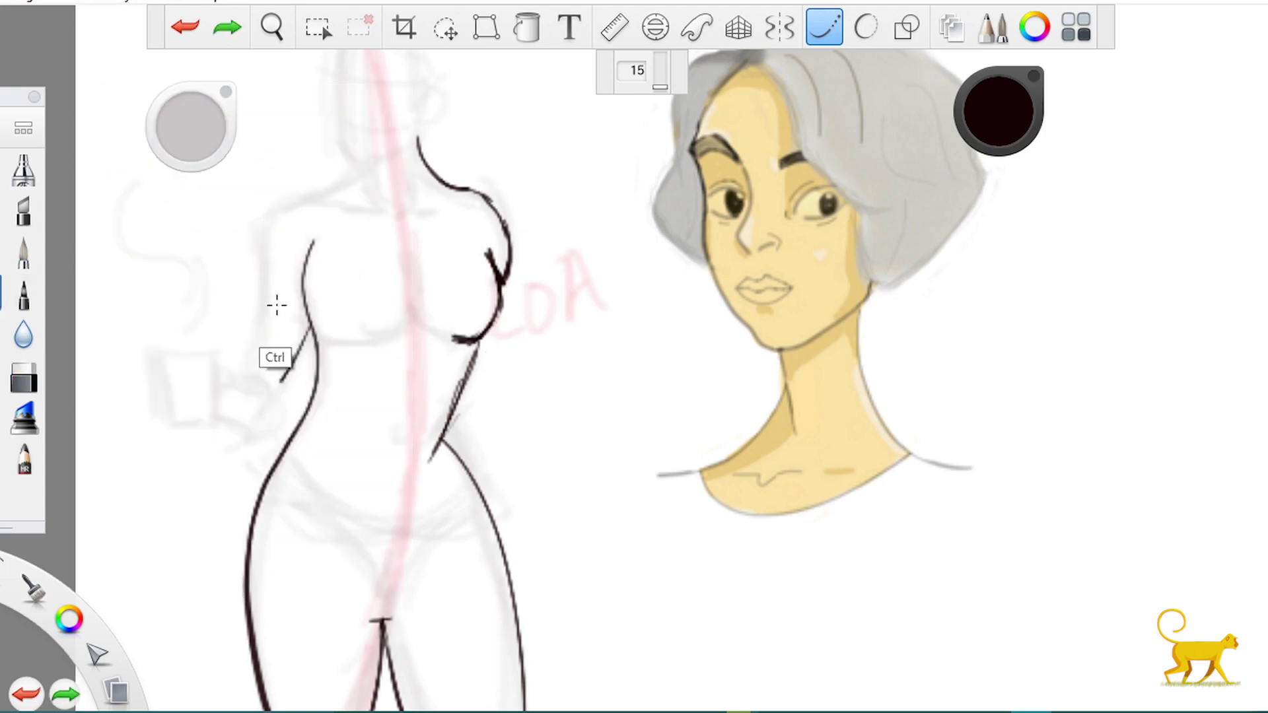
key(ctrl+y)
drag(318, 203, 374, 162)
key(ctrl+z)
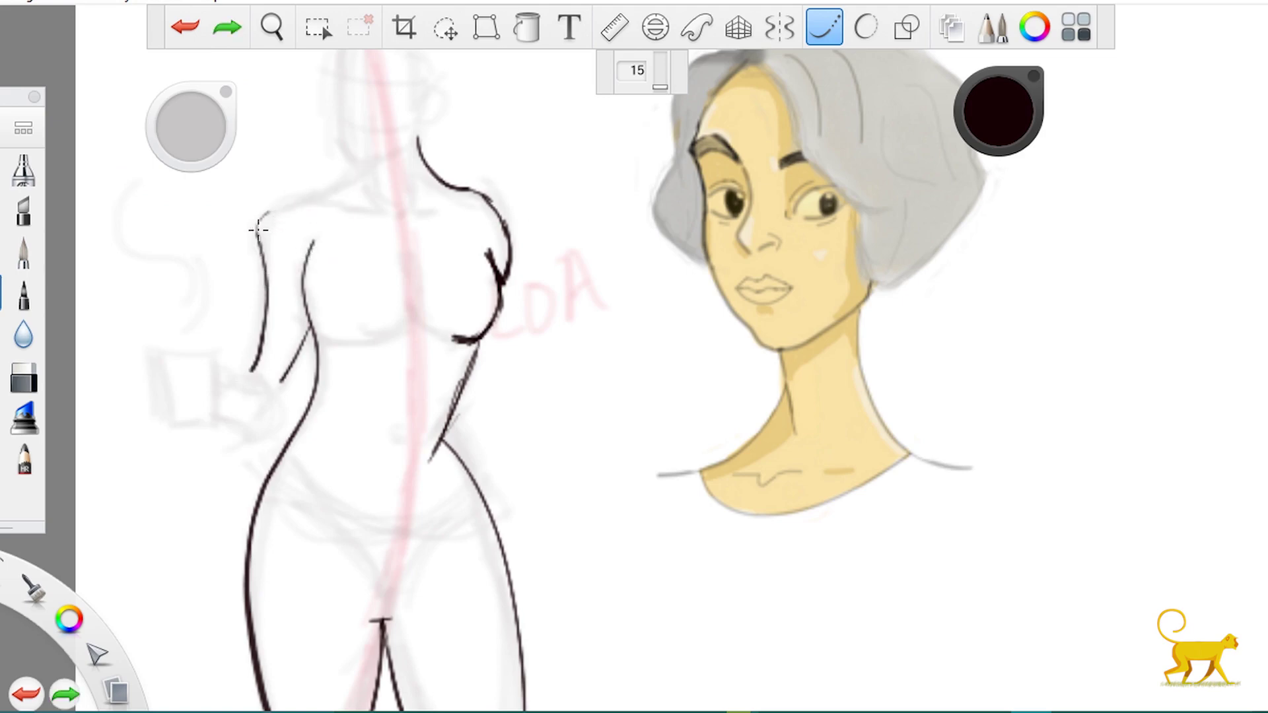
mouse_move(258, 225)
mouse_down()
mouse_move(284, 202)
mouse_move(312, 197)
mouse_up()
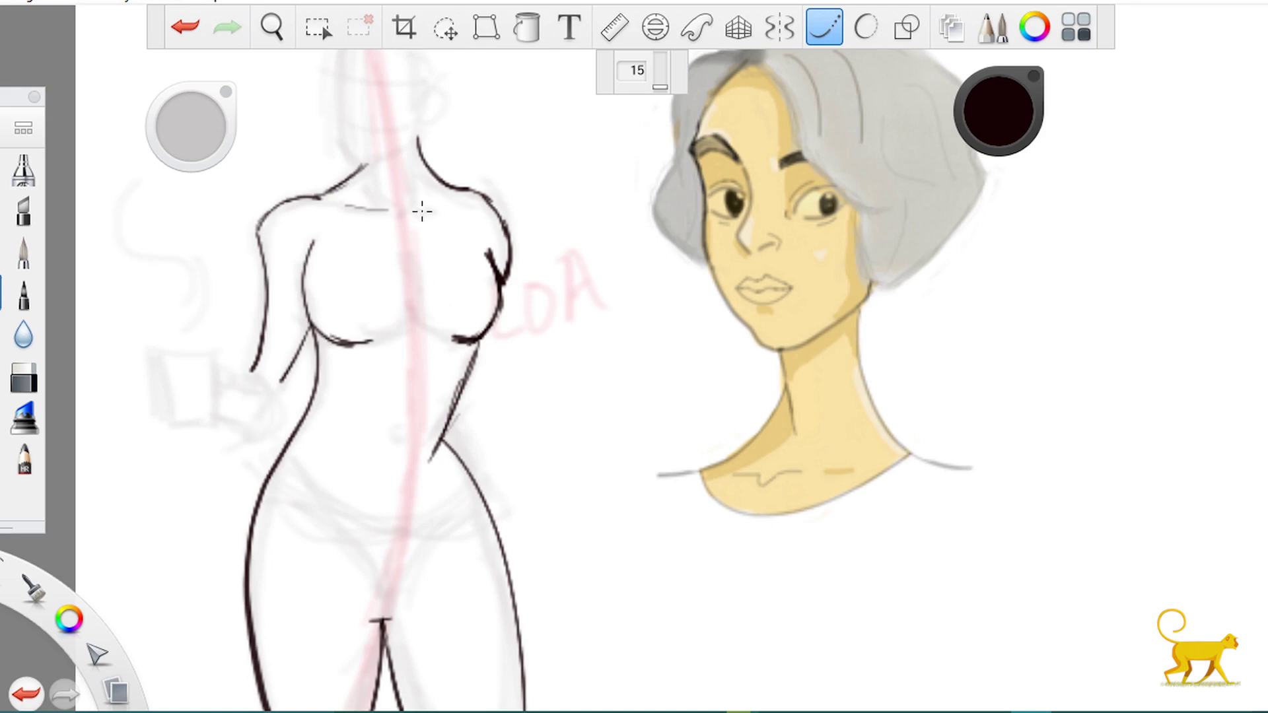
drag(228, 376, 261, 375)
key(ctrl+z)
key(ctrl+z)
key(ctrl+z)
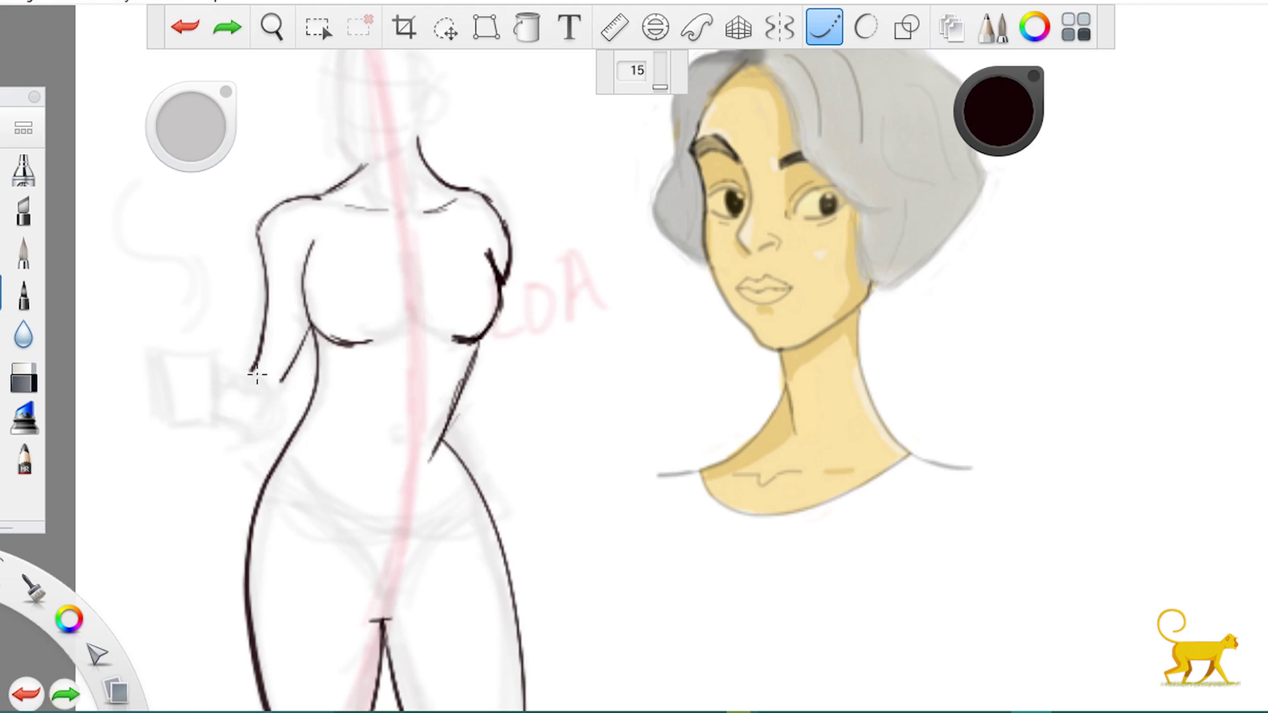
Ink the left-hand elbow and the upper and lower edges of the forearm reaching towards the mug.
scroll(255, 370, up, 4)
mouse_move(289, 329)
mouse_down()
mouse_move(360, 348)
mouse_move(370, 423)
mouse_up()
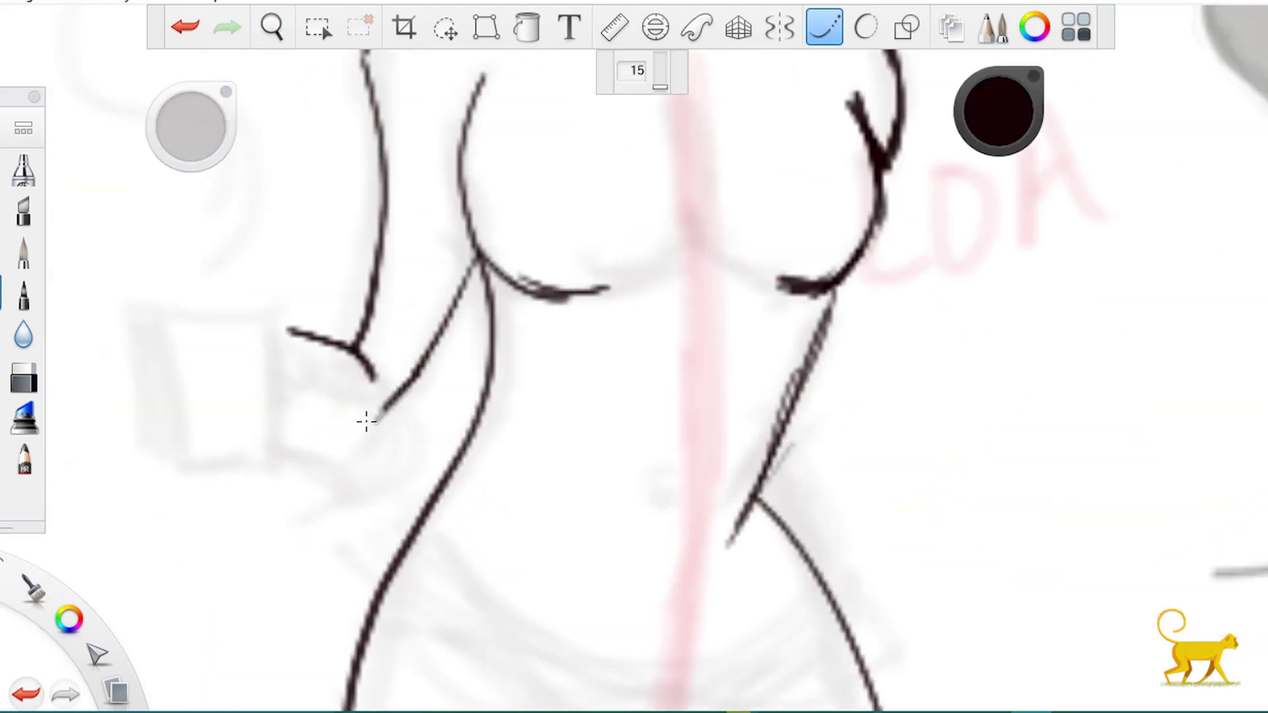
drag(281, 388, 357, 426)
Ink the mug's right side at the end of the forearm and turn off Steady Stroke.
drag(281, 317, 276, 433)
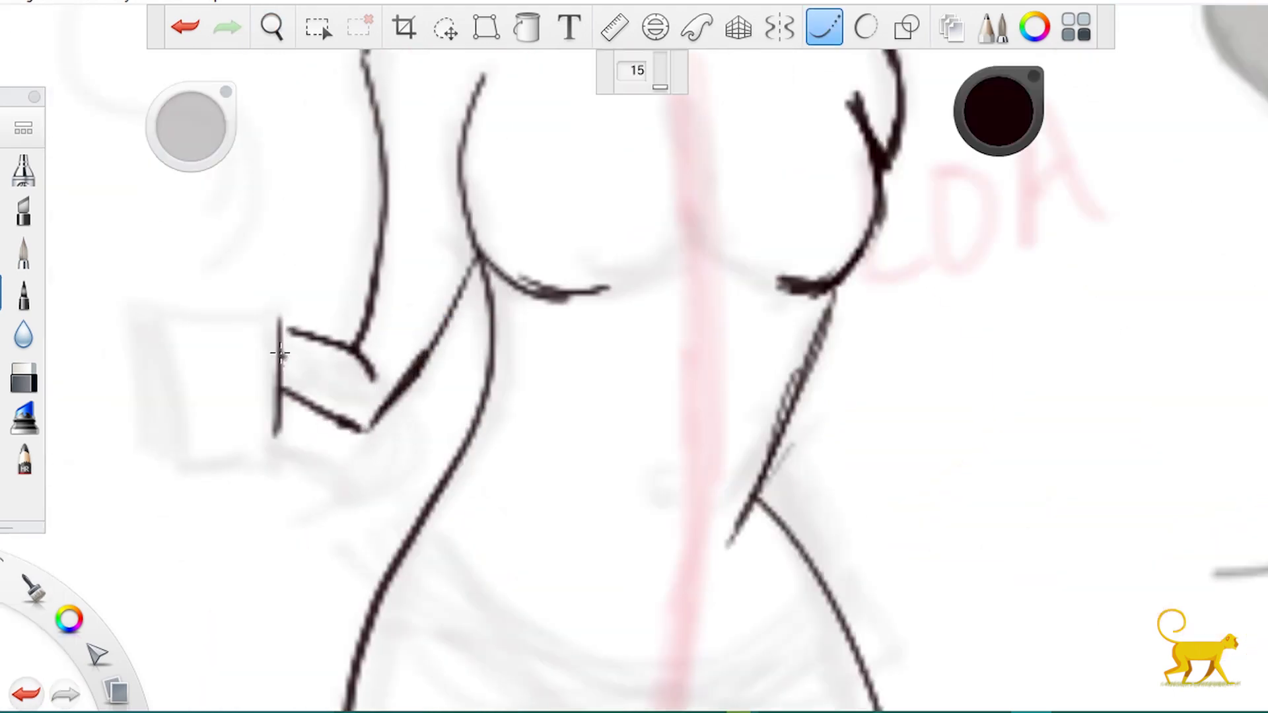
key(ctrl+z)
mouse_move(284, 344)
mouse_down()
mouse_move(309, 367)
mouse_move(256, 383)
mouse_up()
key(ctrl+z)
click(825, 27)
click(260, 359)
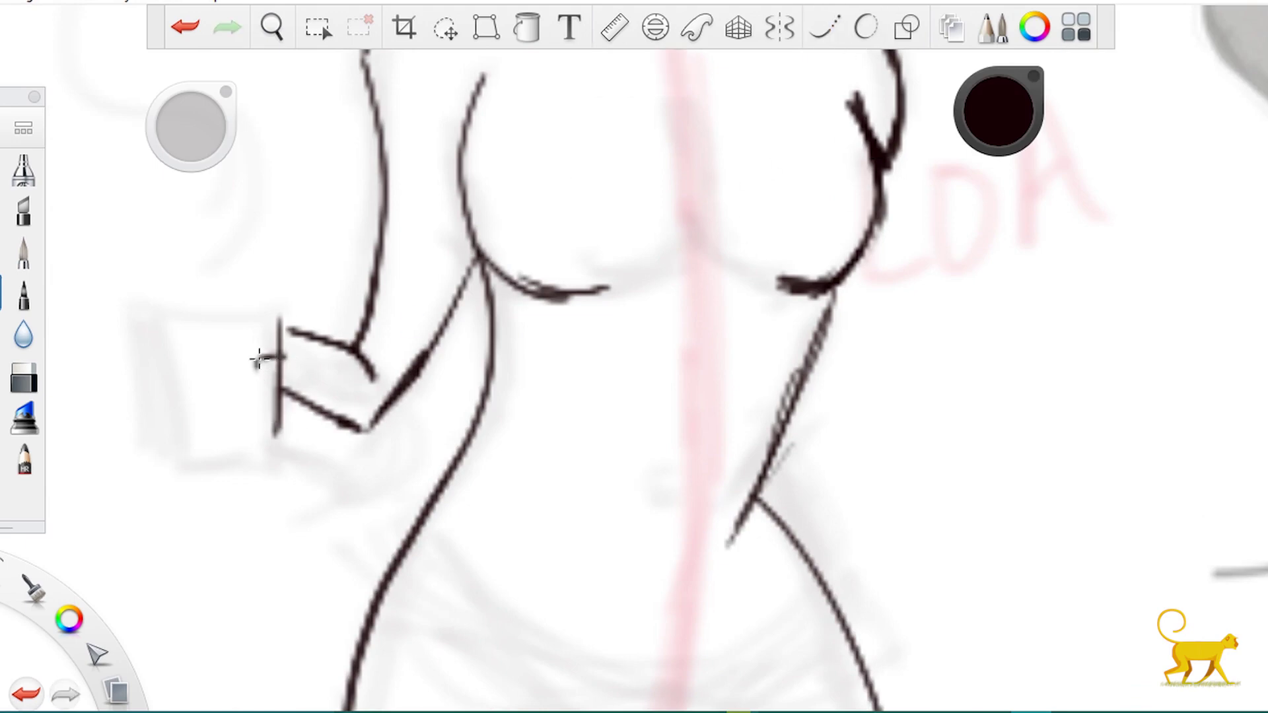
key(ctrl+z)
Ink the mug's left side, rounded base and elliptical rim.
drag(138, 310, 140, 449)
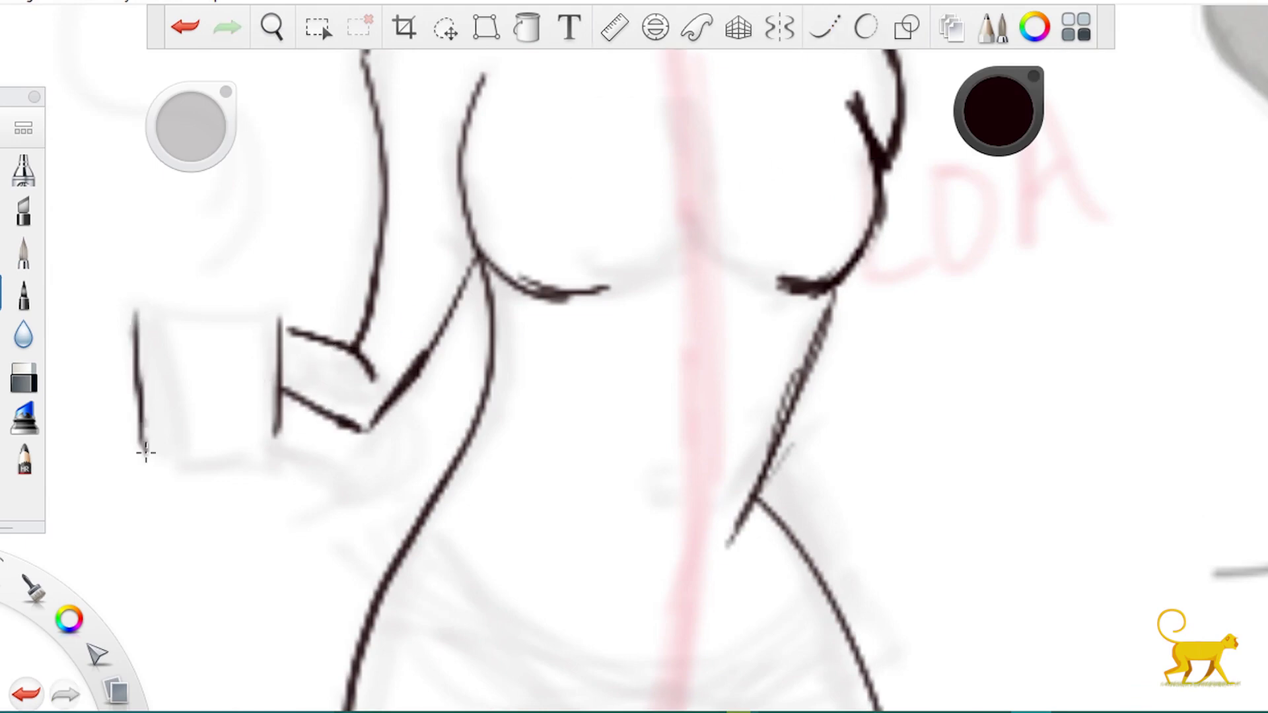
key(ctrl+z)
mouse_move(136, 305)
mouse_down()
mouse_move(146, 440)
mouse_move(226, 465)
mouse_move(271, 428)
mouse_up()
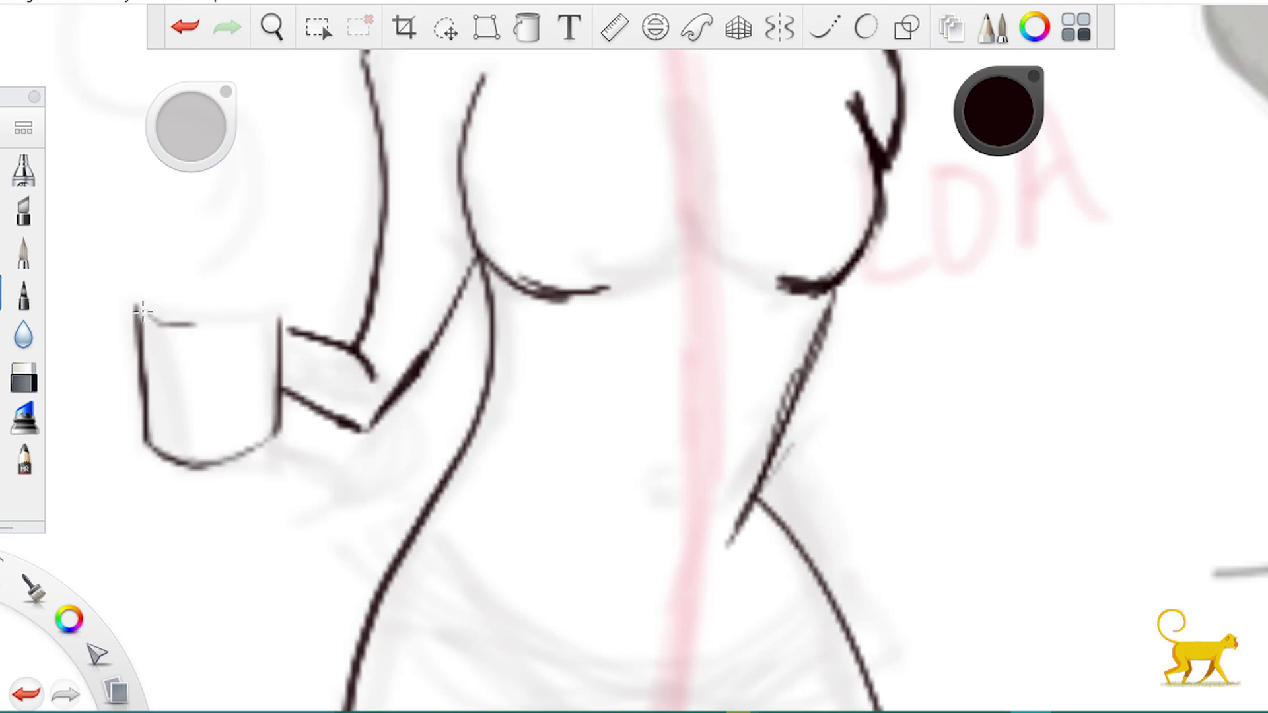
mouse_move(143, 311)
mouse_down()
mouse_move(274, 318)
mouse_move(243, 305)
mouse_move(275, 295)
mouse_move(284, 334)
mouse_up()
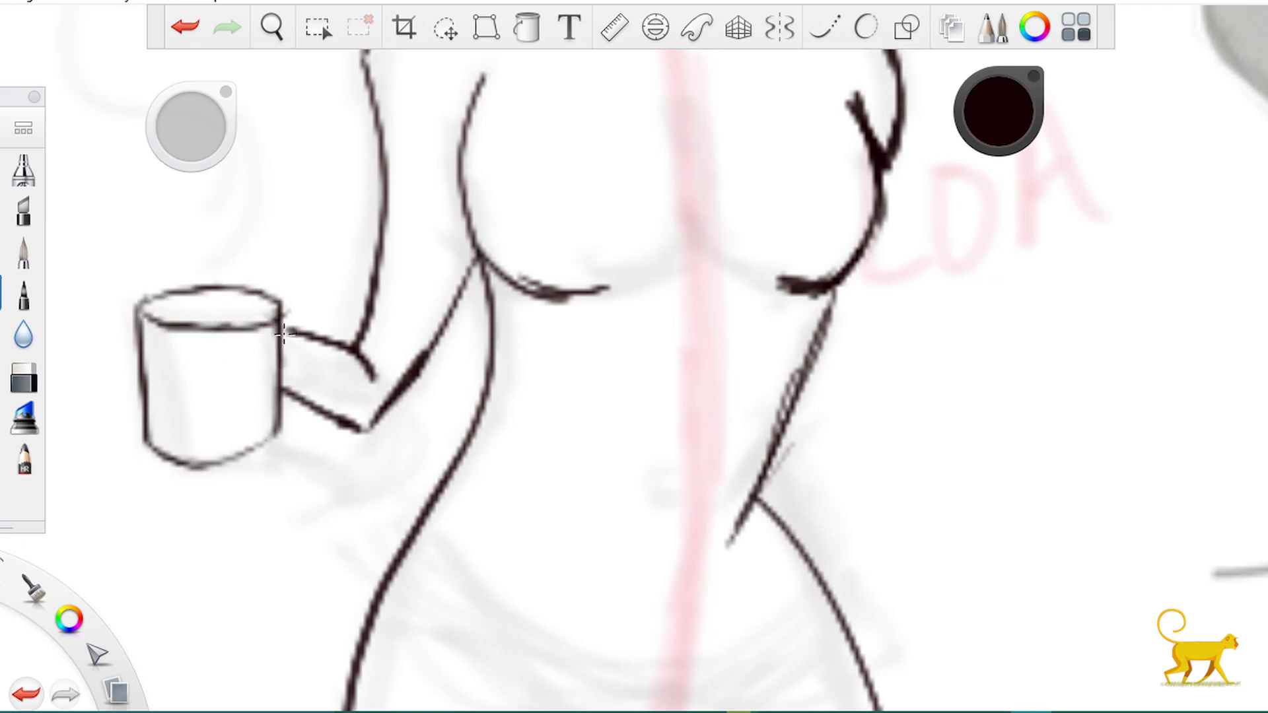
drag(145, 428, 270, 437)
Ink the wavy steam rising above the mug.
drag(370, 317, 331, 251)
drag(297, 158, 386, 413)
key(ctrl+z)
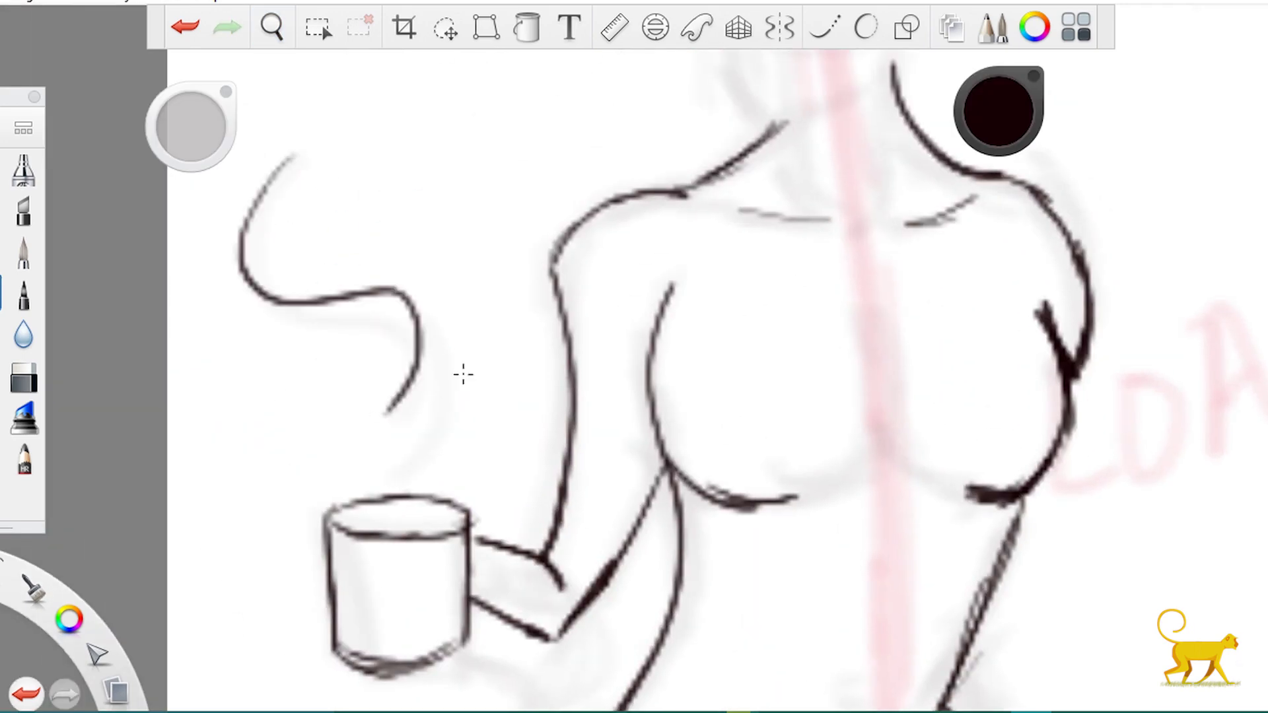
scroll(431, 340, down, 5)
scroll(407, 326, up, 2)
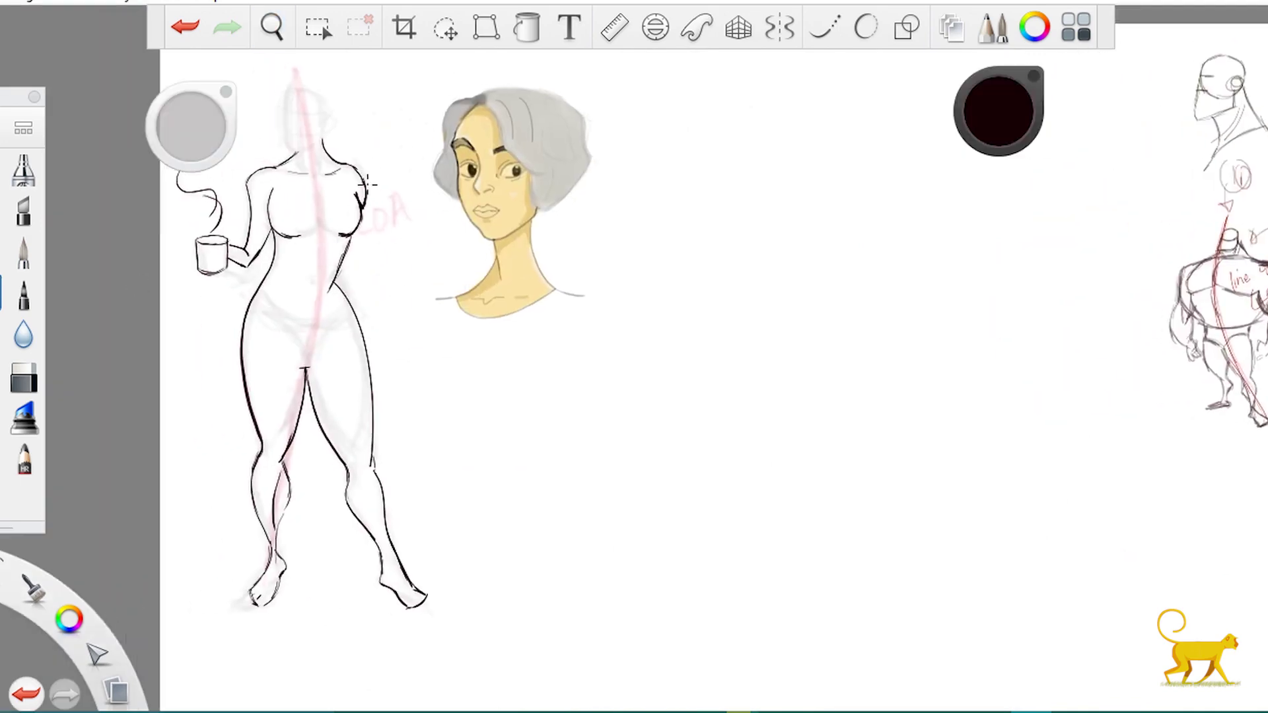
Ink the left side of the face and continue the jawline around the chin to the neck.
key(space)
scroll(348, 324, up, 5)
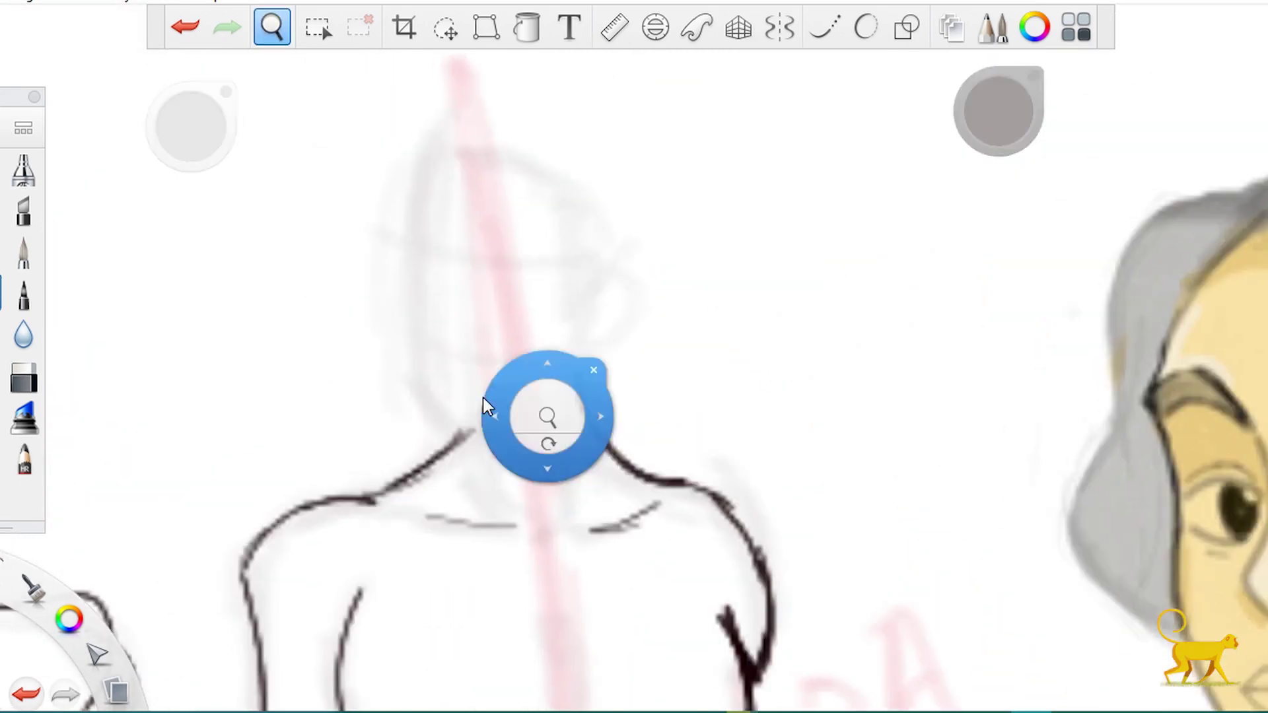
mouse_move(485, 404)
mouse_down()
mouse_move(482, 295)
mouse_move(357, 257)
mouse_up()
mouse_move(281, 221)
mouse_down()
mouse_move(277, 305)
mouse_move(362, 410)
mouse_move(320, 285)
mouse_up()
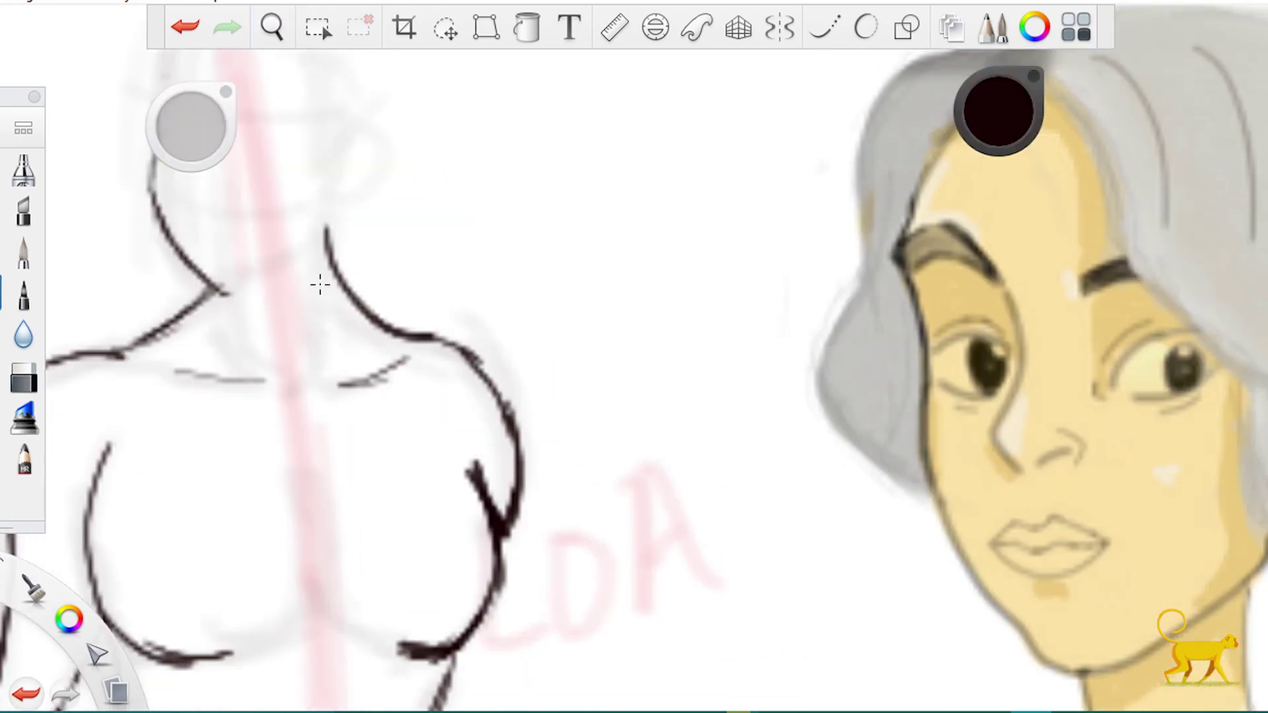
mouse_move(209, 279)
mouse_down()
mouse_move(312, 246)
mouse_move(325, 222)
mouse_move(311, 238)
mouse_move(427, 222)
mouse_up()
Ink the eyebrows, nose and lips on the face, following the coloured portrait beside the figure.
key(space)
mouse_move(309, 126)
mouse_down()
mouse_move(302, 218)
mouse_move(331, 212)
mouse_move(304, 261)
mouse_up()
key(space)
drag(392, 249, 415, 287)
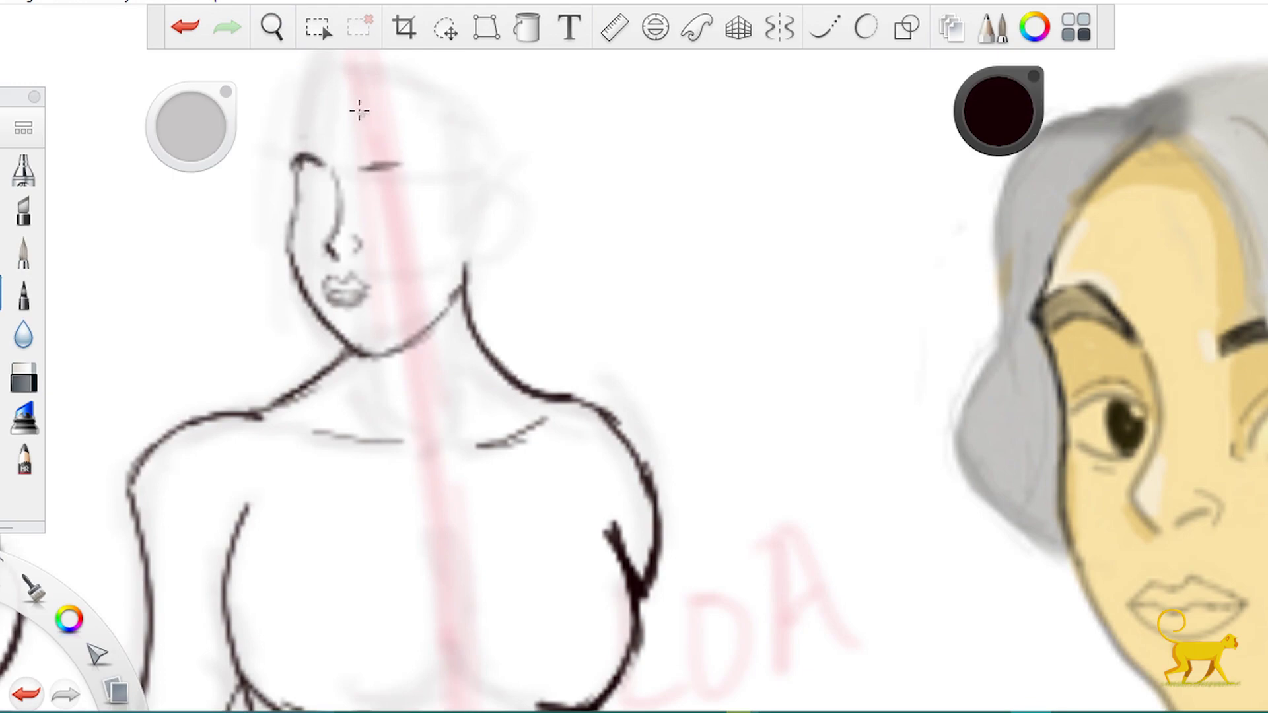
Ink the hair's front edge from the forehead down past the eyebrow and across the cheek to the ear area.
key(space)
drag(623, 340, 624, 357)
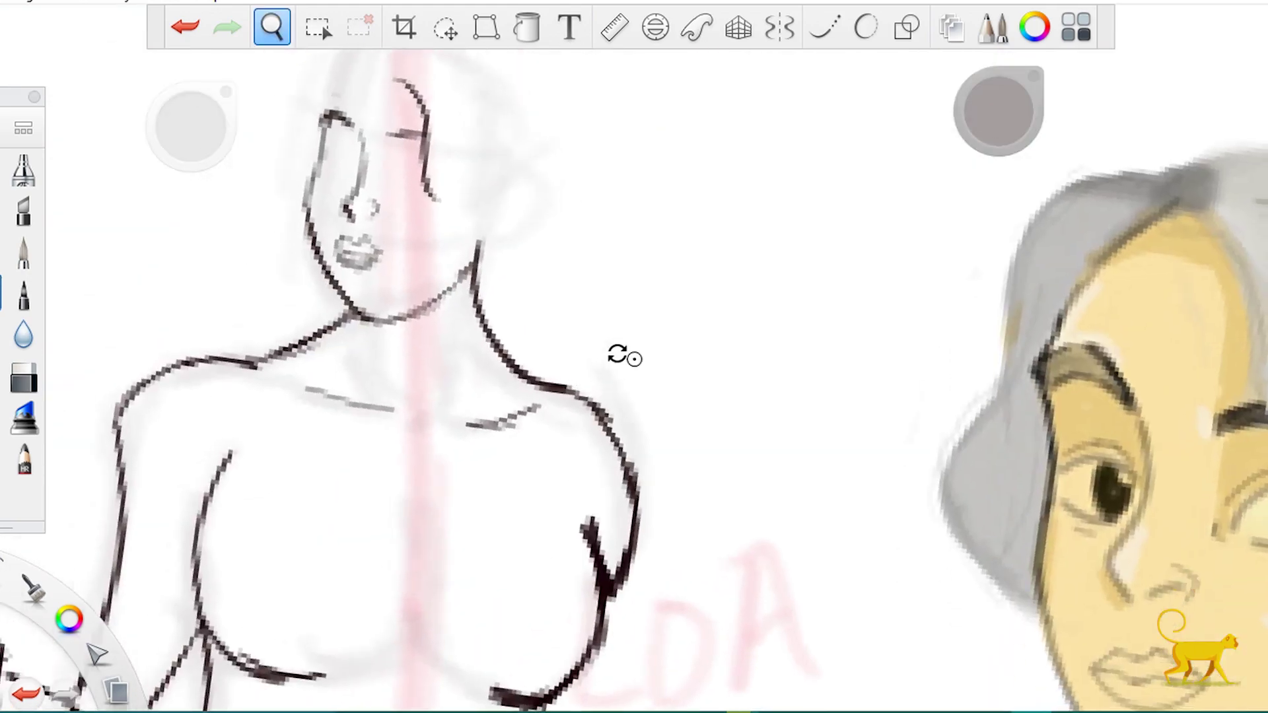
key(space)
drag(553, 298, 438, 331)
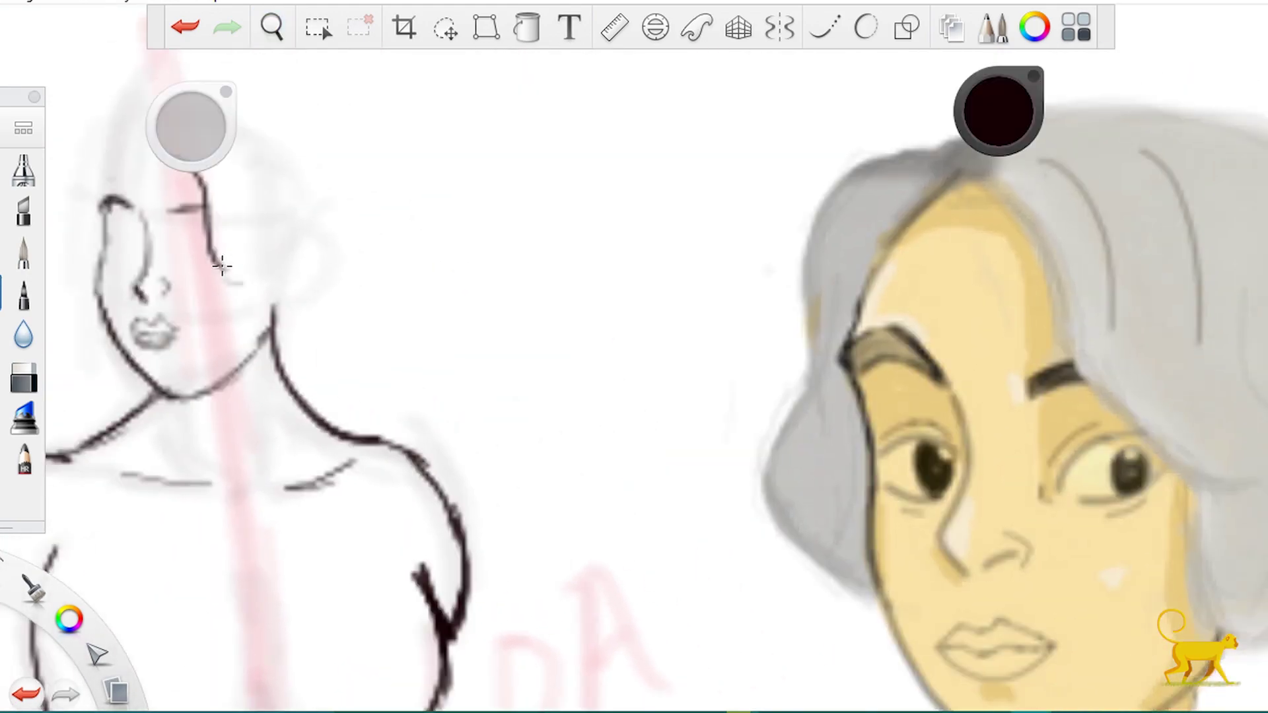
mouse_move(222, 267)
mouse_down()
mouse_move(256, 315)
mouse_move(314, 284)
mouse_up()
scroll(451, 231, down, 3)
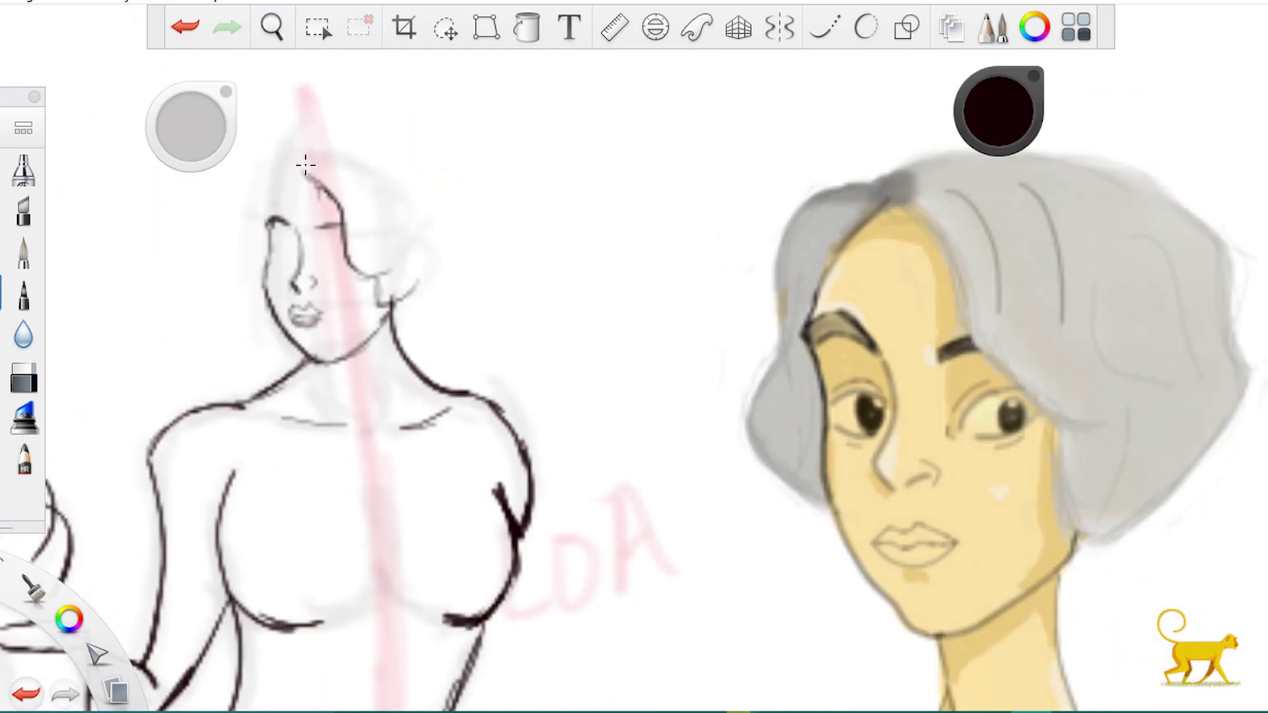
Ink the hair's outer contour over the crown and down the right side, plus the hairline left of the forehead parting.
mouse_move(293, 163)
mouse_down()
mouse_move(362, 150)
mouse_move(423, 215)
mouse_up()
key(ctrl+z)
mouse_move(373, 160)
mouse_down()
mouse_move(414, 189)
mouse_move(433, 234)
mouse_up()
scroll(333, 258, up, 5)
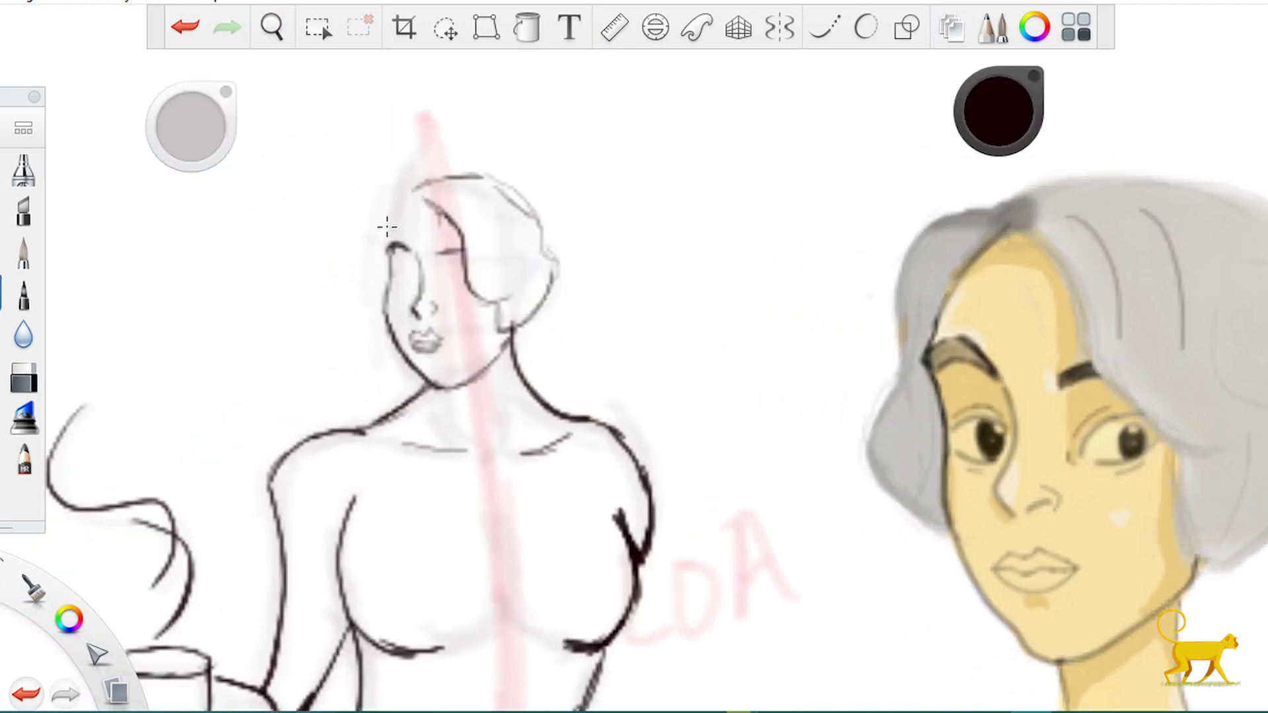
drag(395, 131, 299, 264)
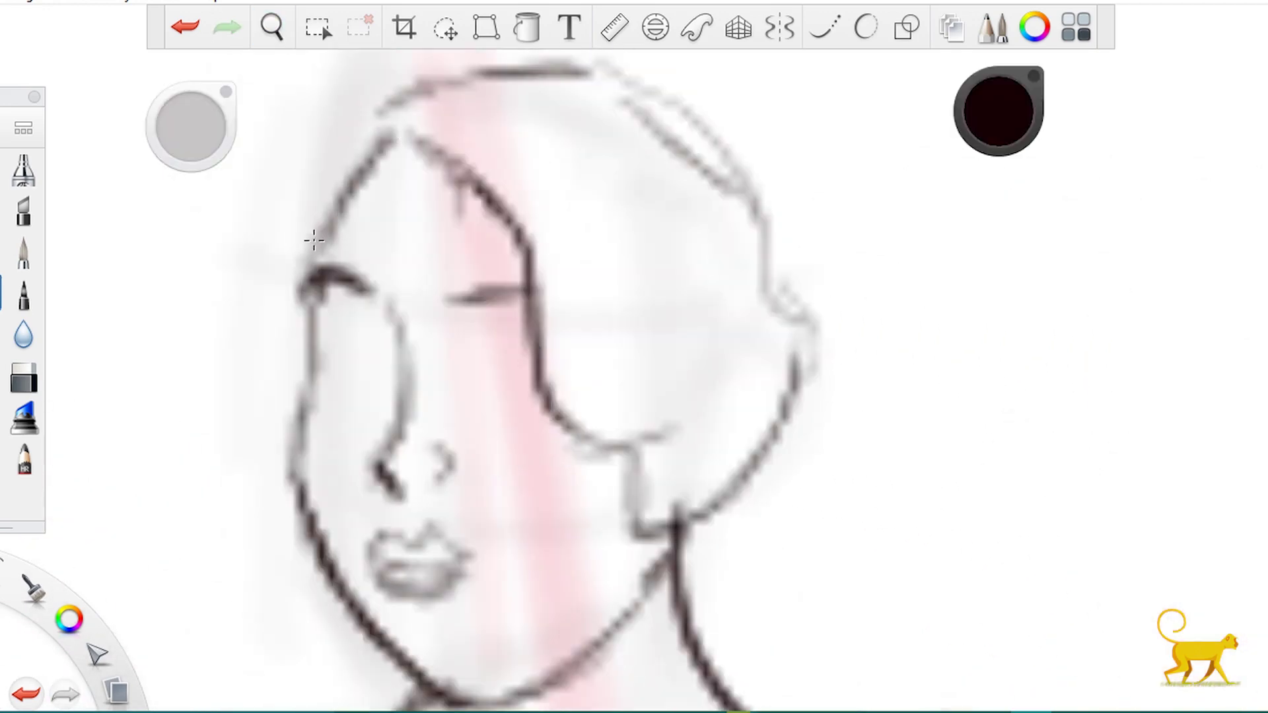
Ink both eyes on the face beneath the eyebrows.
drag(343, 316, 378, 374)
mouse_move(489, 338)
mouse_down()
mouse_move(533, 343)
mouse_move(529, 391)
mouse_up()
drag(471, 318, 509, 316)
drag(362, 310, 386, 347)
Ink the wavy hair lock on the left side of the face from the parting to the jaw, and add the neck lines.
scroll(566, 482, down, 5)
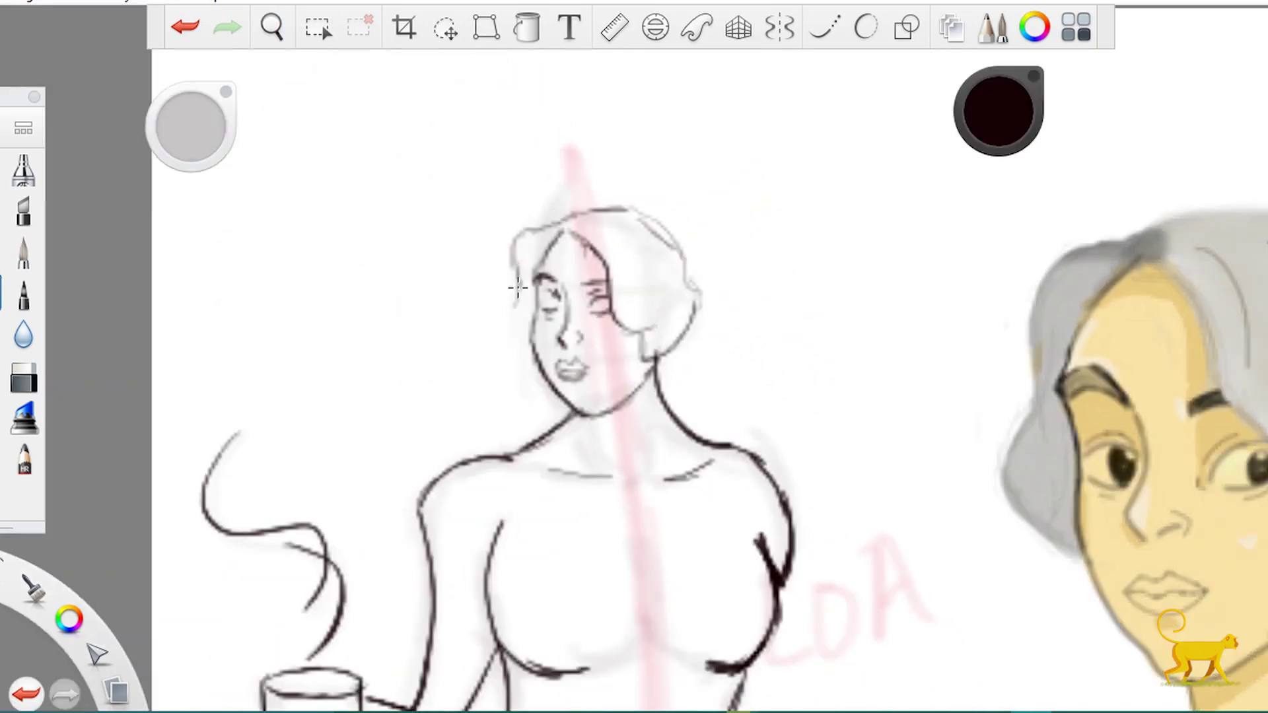
drag(518, 287, 511, 363)
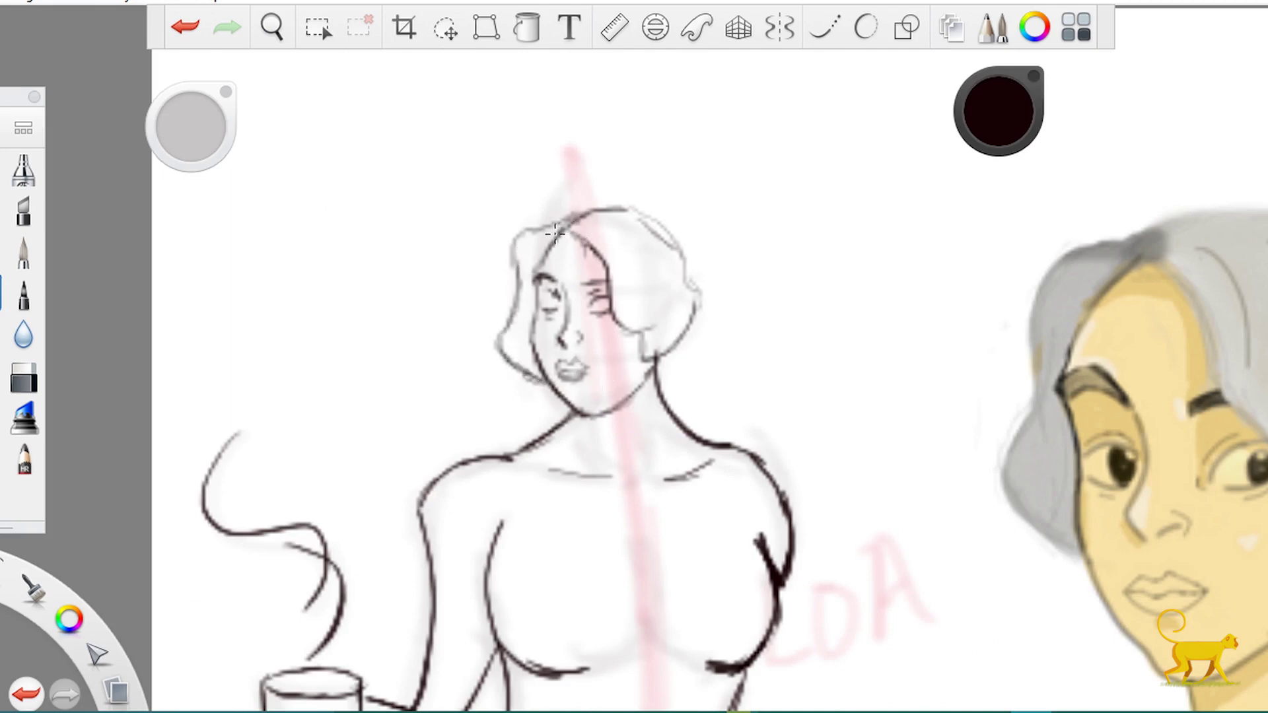
mouse_move(579, 218)
mouse_down()
mouse_move(522, 257)
mouse_move(531, 382)
mouse_up()
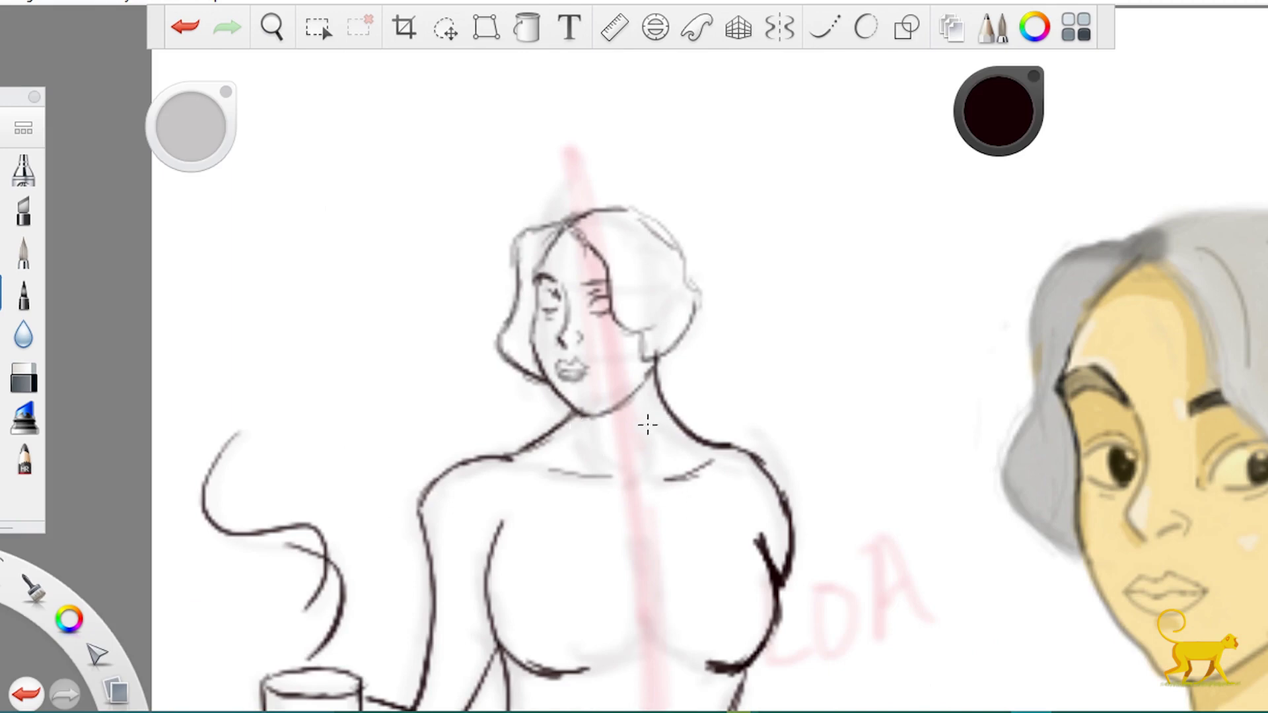
drag(648, 425, 499, 282)
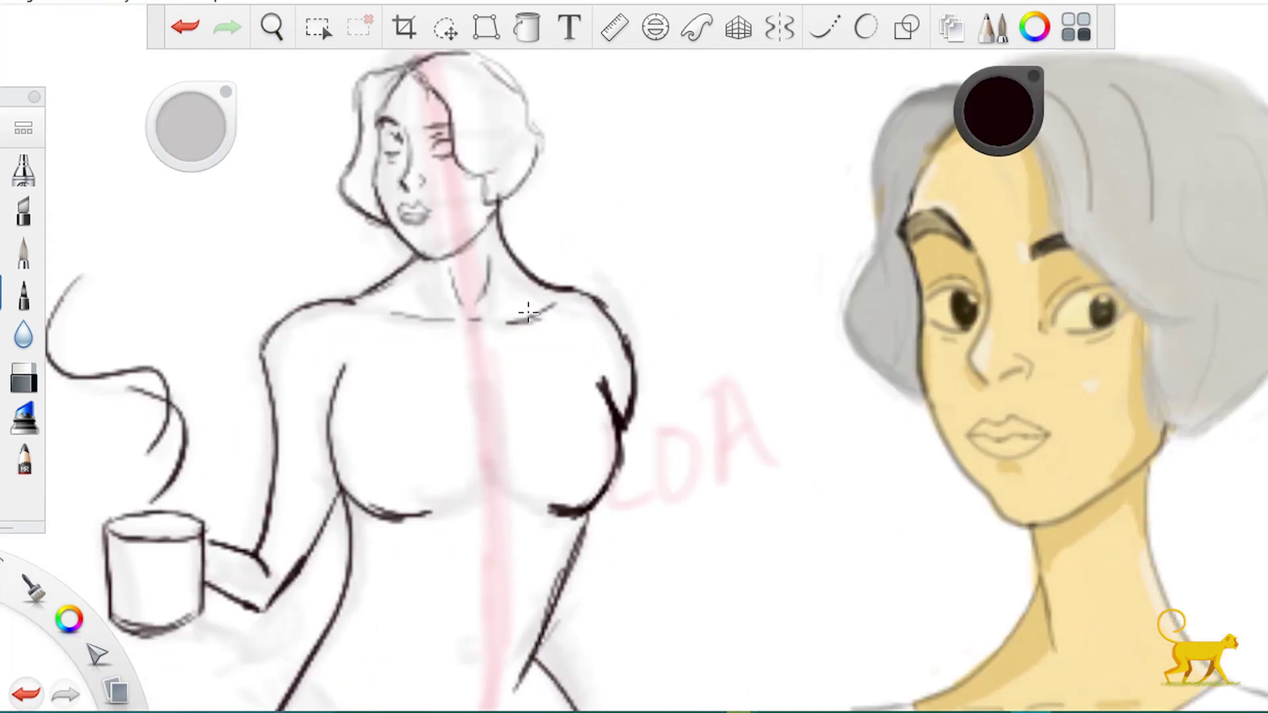
Ink a wavy line beside the figure's right hip.
scroll(529, 312, down, 3)
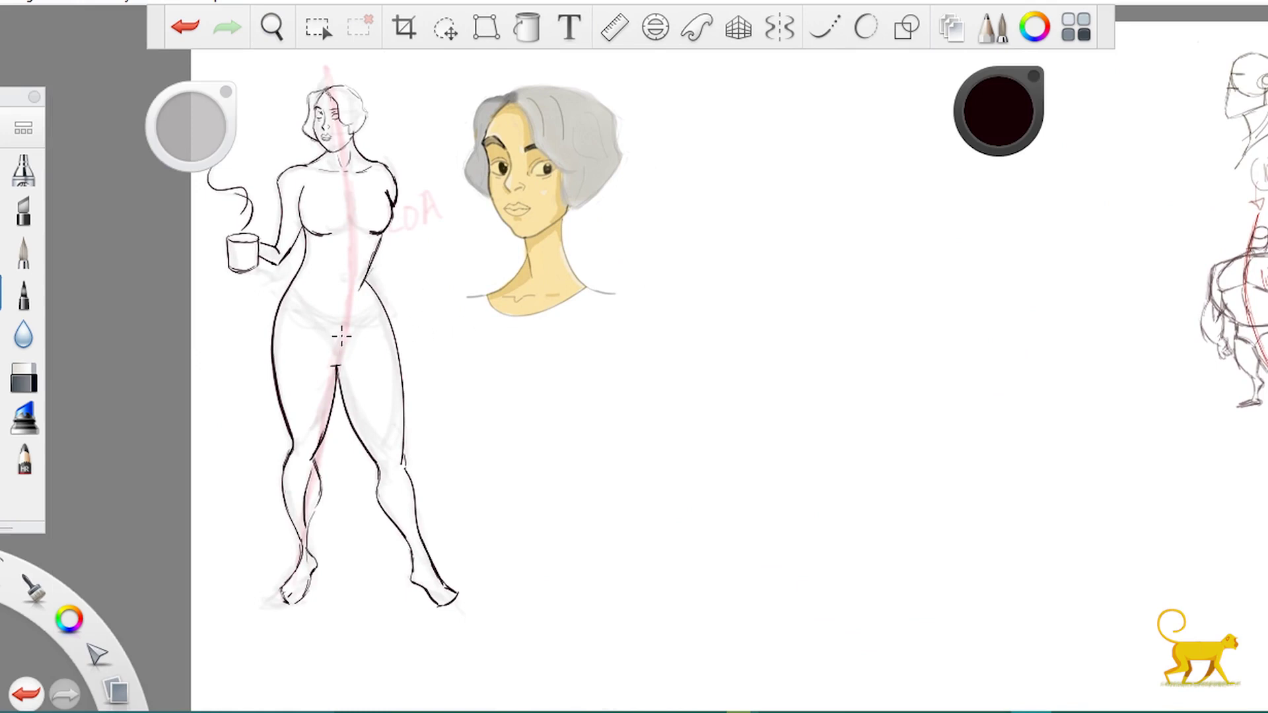
drag(389, 278, 449, 372)
Lasso the figure's legs from the hips down and move them upward and slightly left to shorten the torso.
click(446, 27)
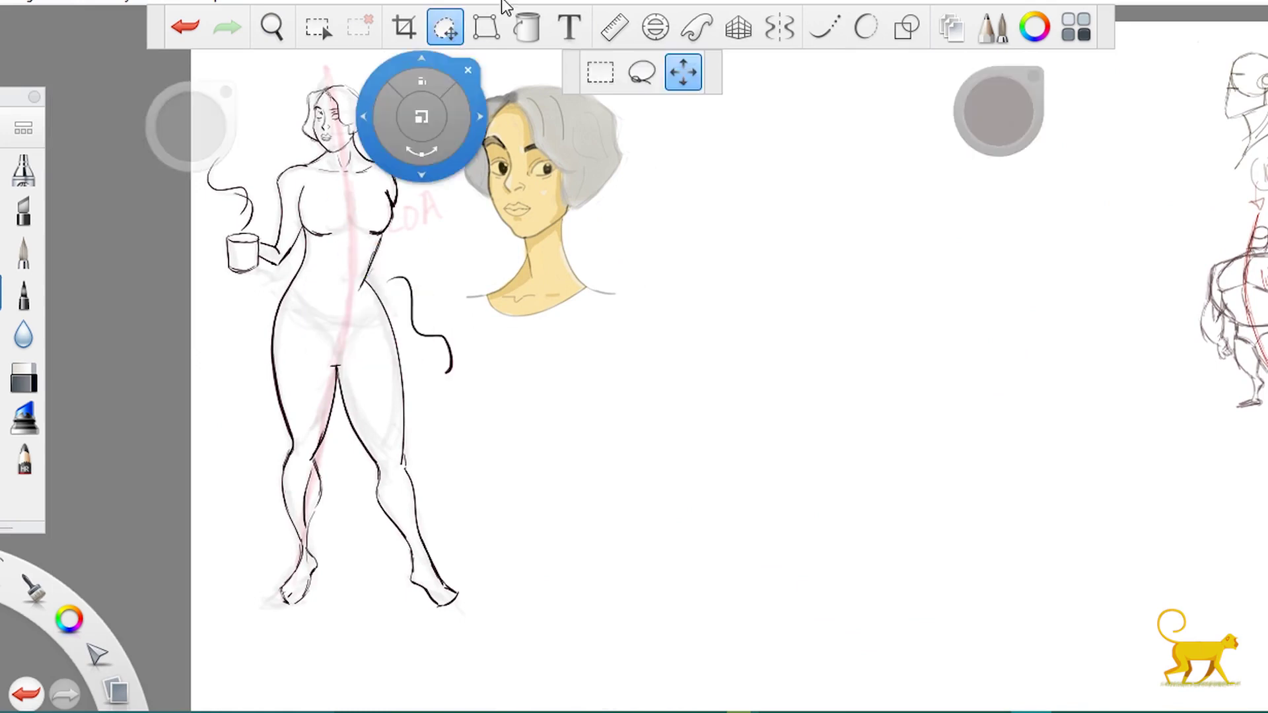
click(317, 27)
click(484, 72)
drag(274, 313, 415, 332)
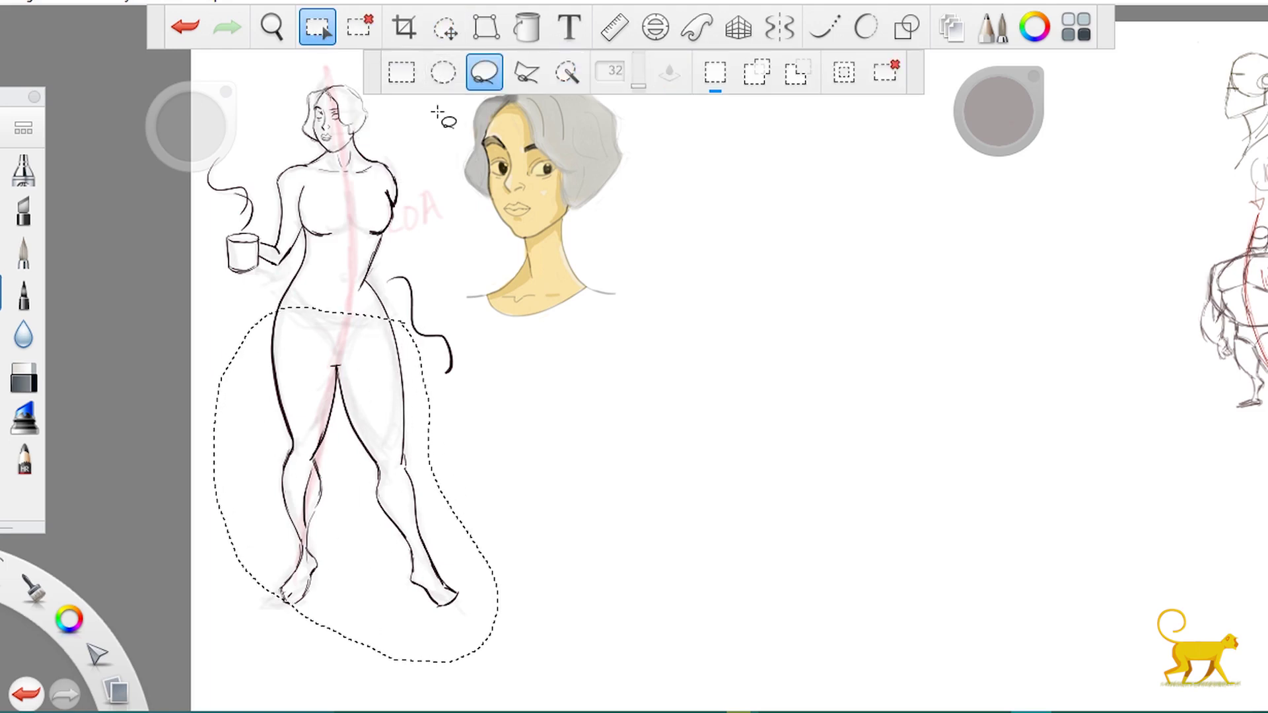
click(446, 28)
drag(420, 530, 410, 487)
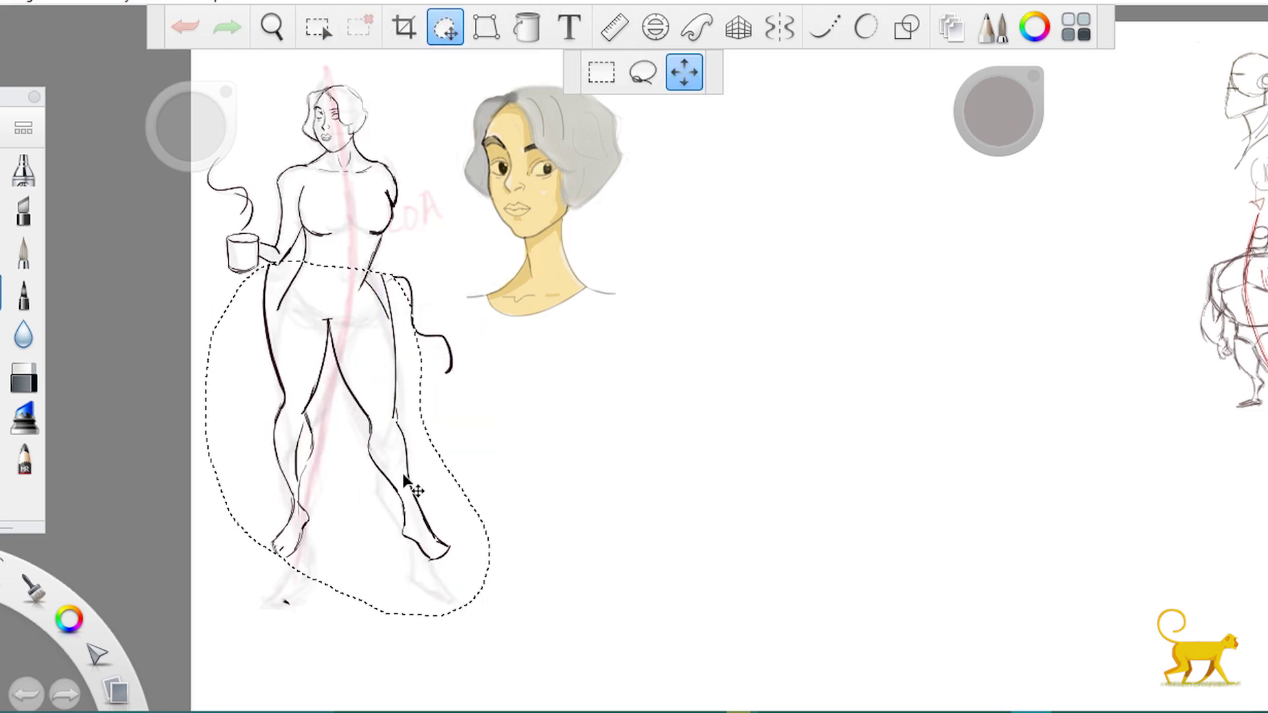
key(Return)
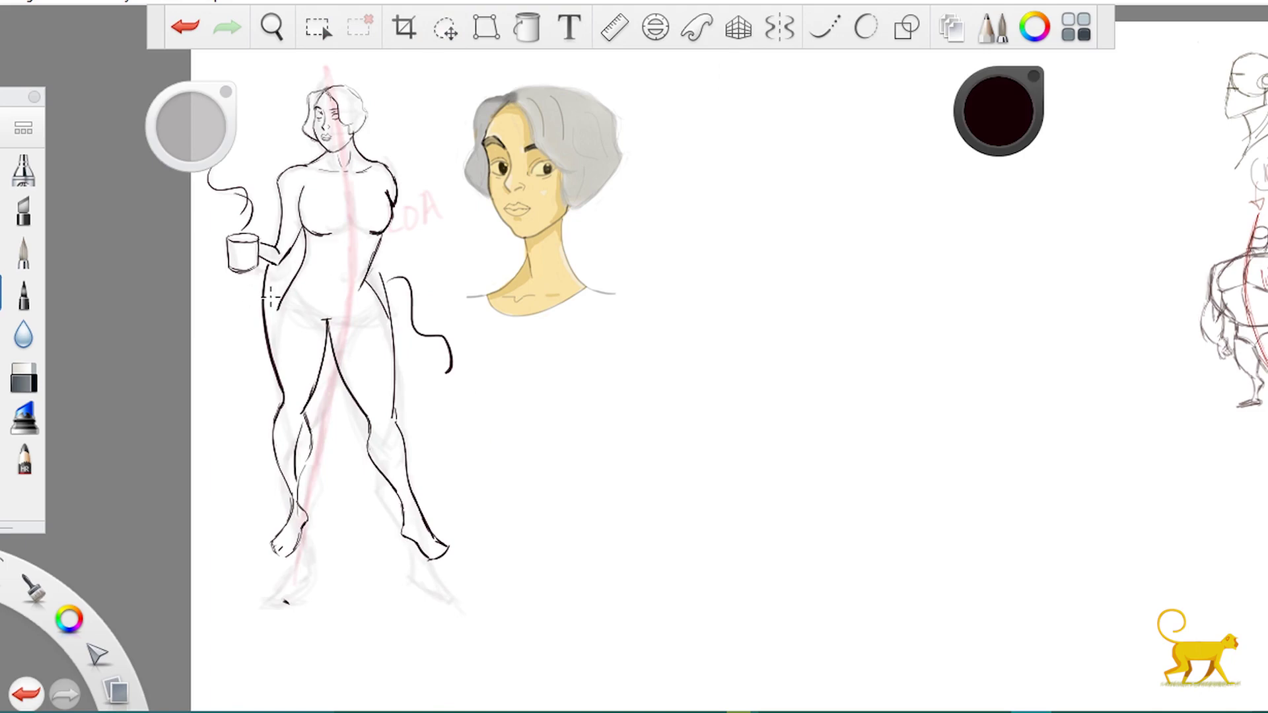
Erase the wavy line beside the figure's right hip.
key(space)
drag(340, 297, 80, 343)
key(e)
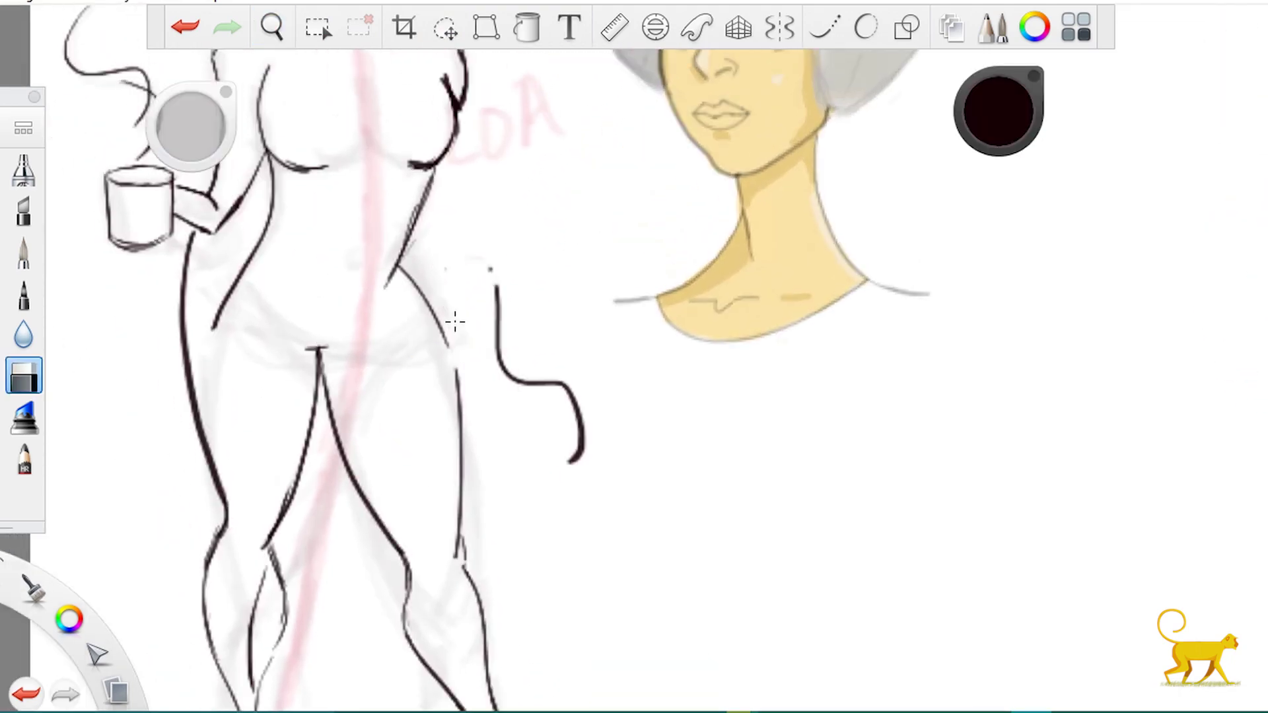
mouse_move(491, 268)
mouse_down()
mouse_move(502, 373)
mouse_move(584, 439)
mouse_move(572, 462)
mouse_up()
key(e)
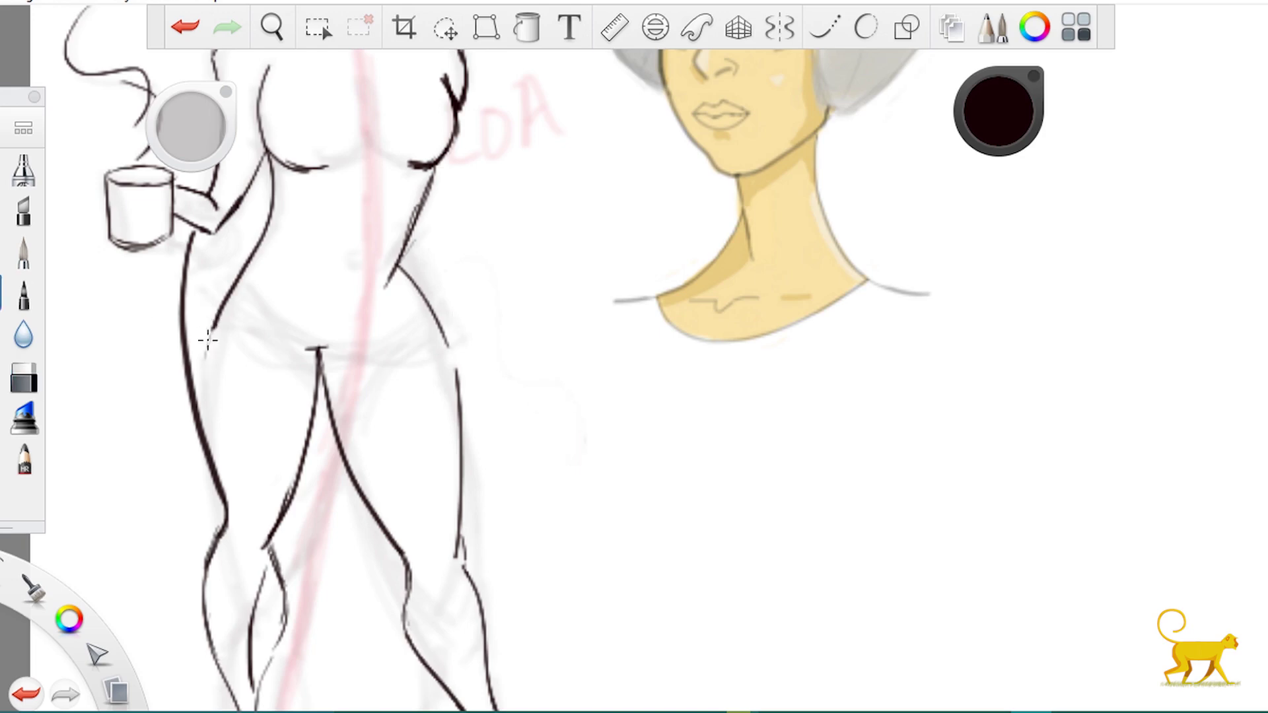
Ink the hip contours joining the waist to the moved thighs, and erase the overlapping outer line at the left hip.
drag(208, 341, 204, 416)
key(ctrl+z)
mouse_move(218, 319)
mouse_down()
mouse_move(190, 437)
mouse_move(222, 332)
mouse_up()
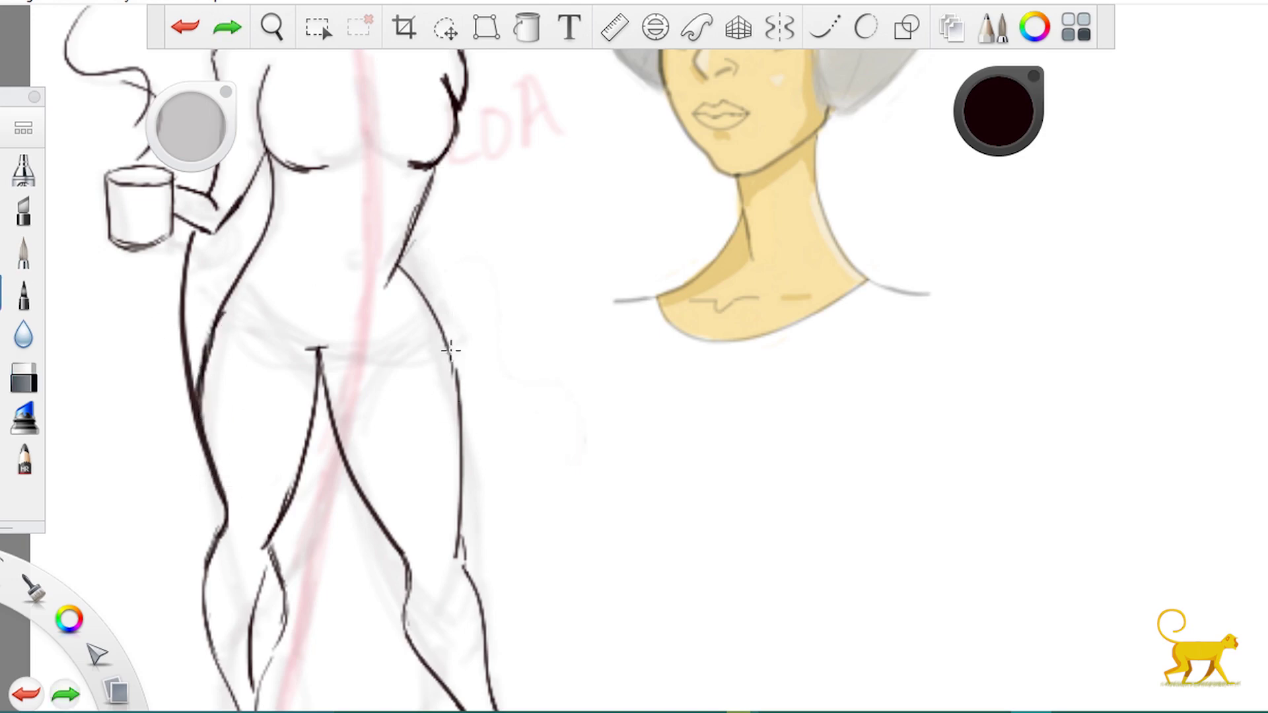
key(e)
mouse_move(191, 370)
mouse_down()
mouse_move(184, 425)
mouse_move(187, 294)
mouse_move(213, 398)
mouse_move(220, 311)
mouse_up()
Redraw the inner thigh lines with a steady stroke of 15 so they meet at a lower crotch point.
key(l)
scroll(411, 424, down, 3)
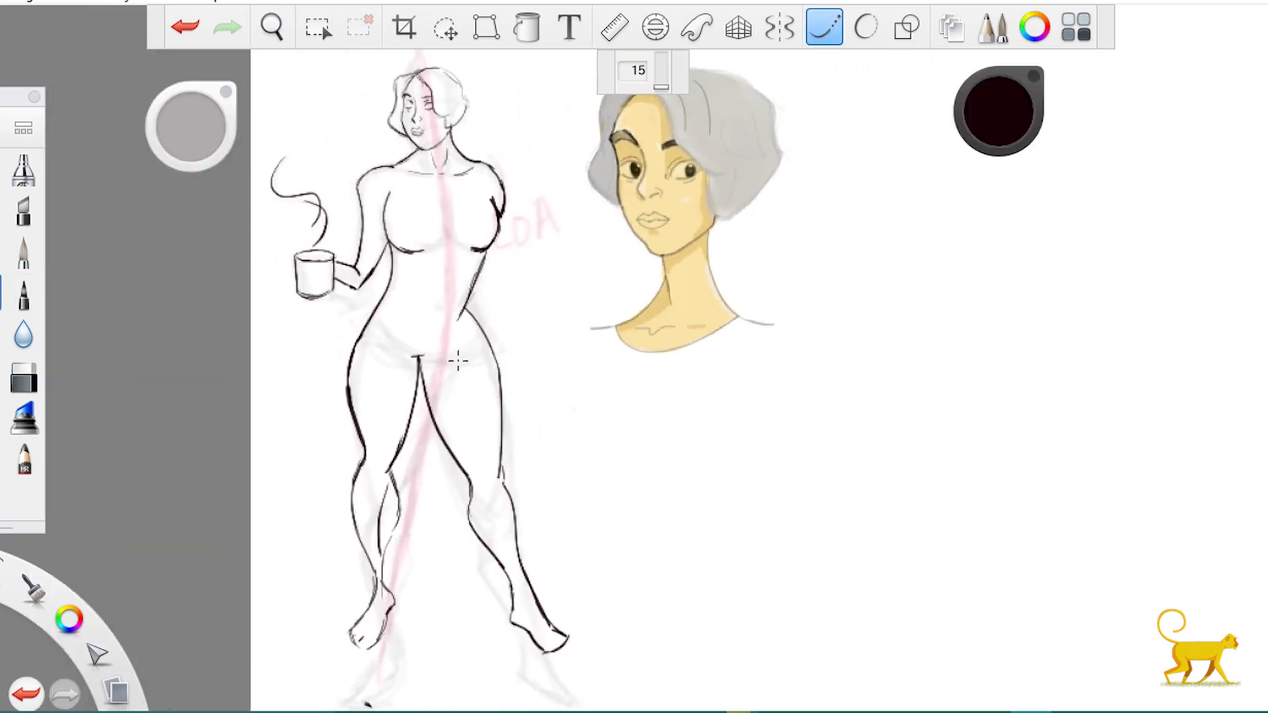
drag(437, 371, 414, 425)
key(ctrl+z)
mouse_move(441, 363)
mouse_down()
mouse_move(392, 457)
mouse_move(429, 362)
mouse_up()
key(ctrl+z)
Erase the inked mug and the steam above it, along with the leftover crotch marks.
key(e)
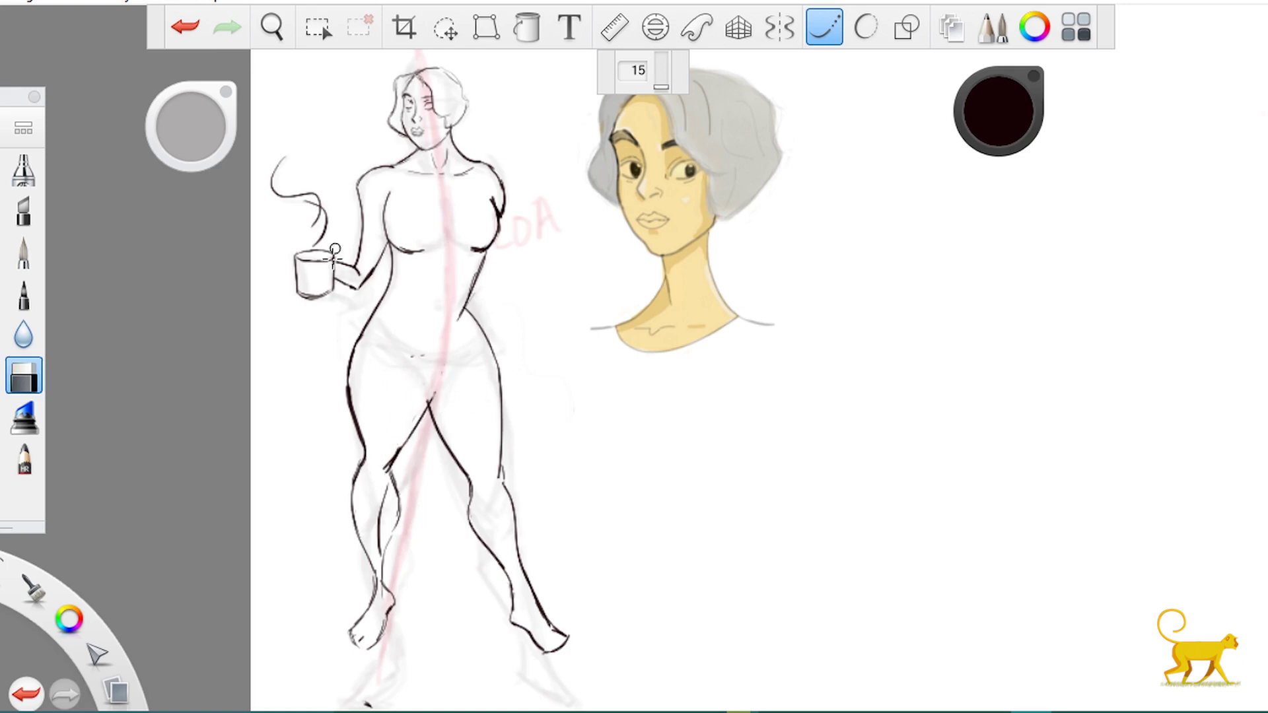
mouse_move(326, 255)
mouse_down()
mouse_move(331, 290)
mouse_move(377, 124)
mouse_up()
mouse_move(311, 195)
mouse_down()
mouse_move(292, 182)
mouse_move(316, 291)
mouse_up()
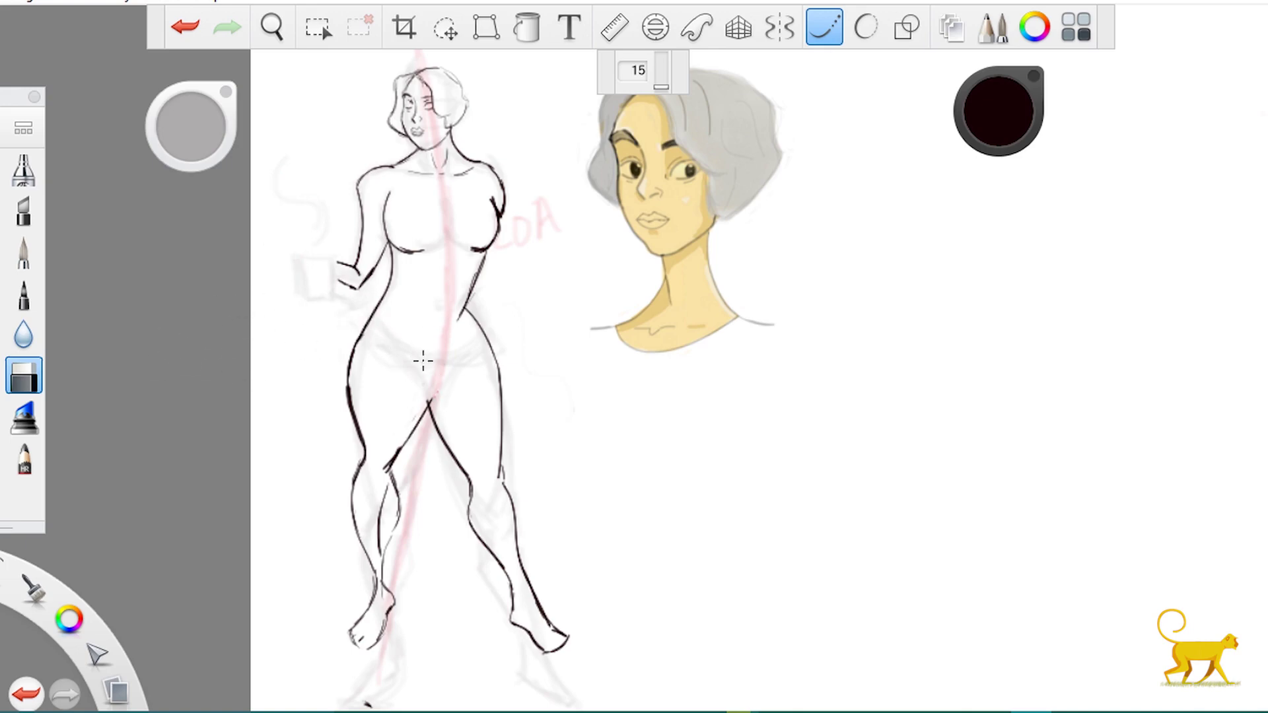
key(e)
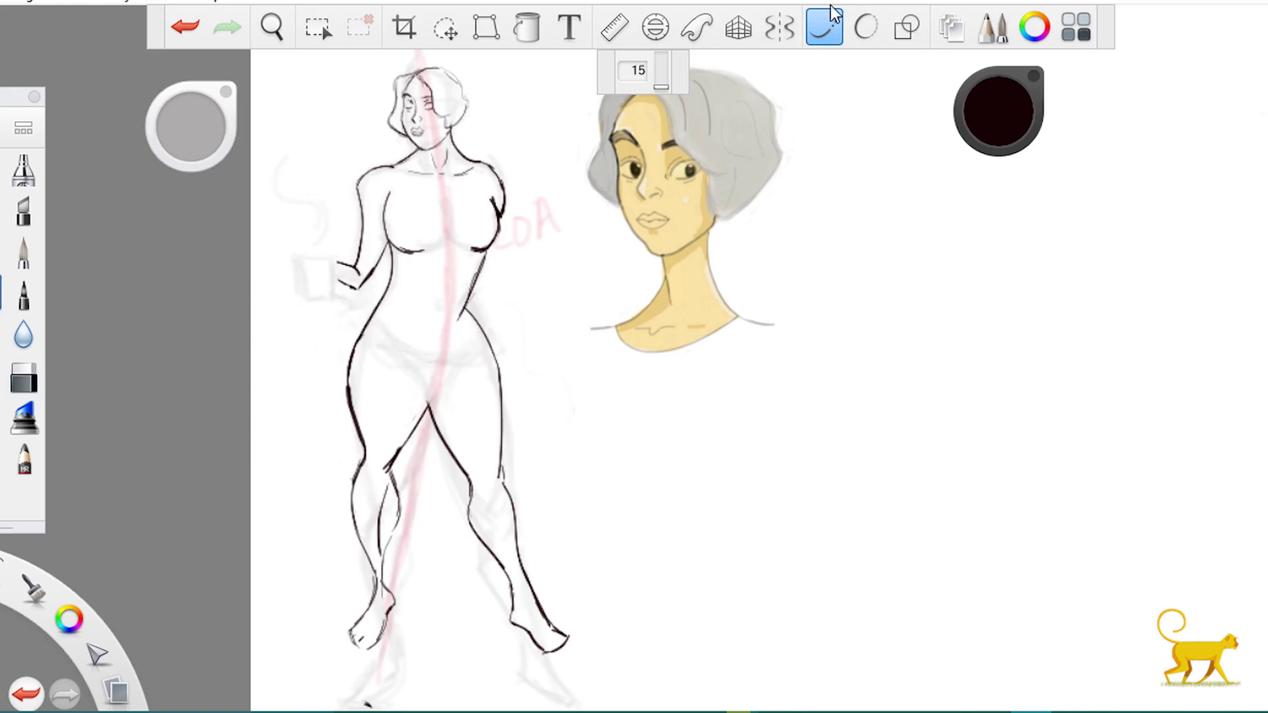
Add a new layer above the Clean up layer and name it dress.
click(952, 27)
click(952, 157)
double_click(1014, 330)
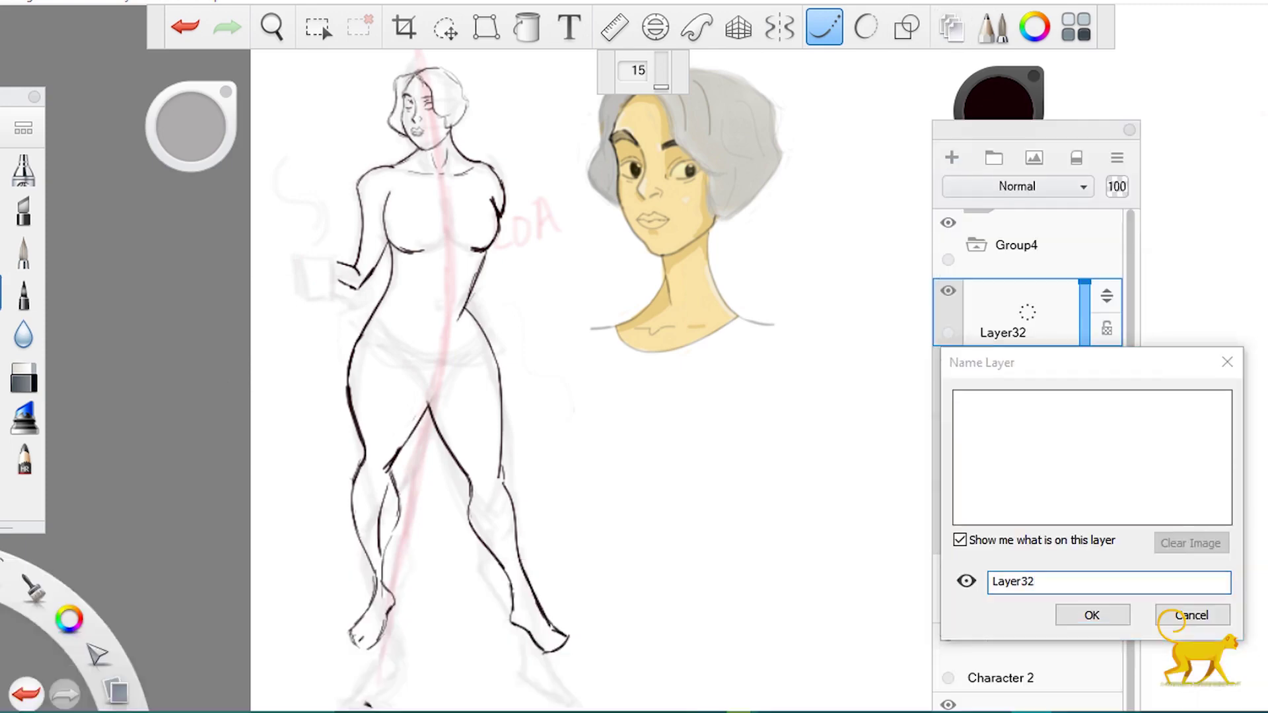
text(dress)
click(1057, 536)
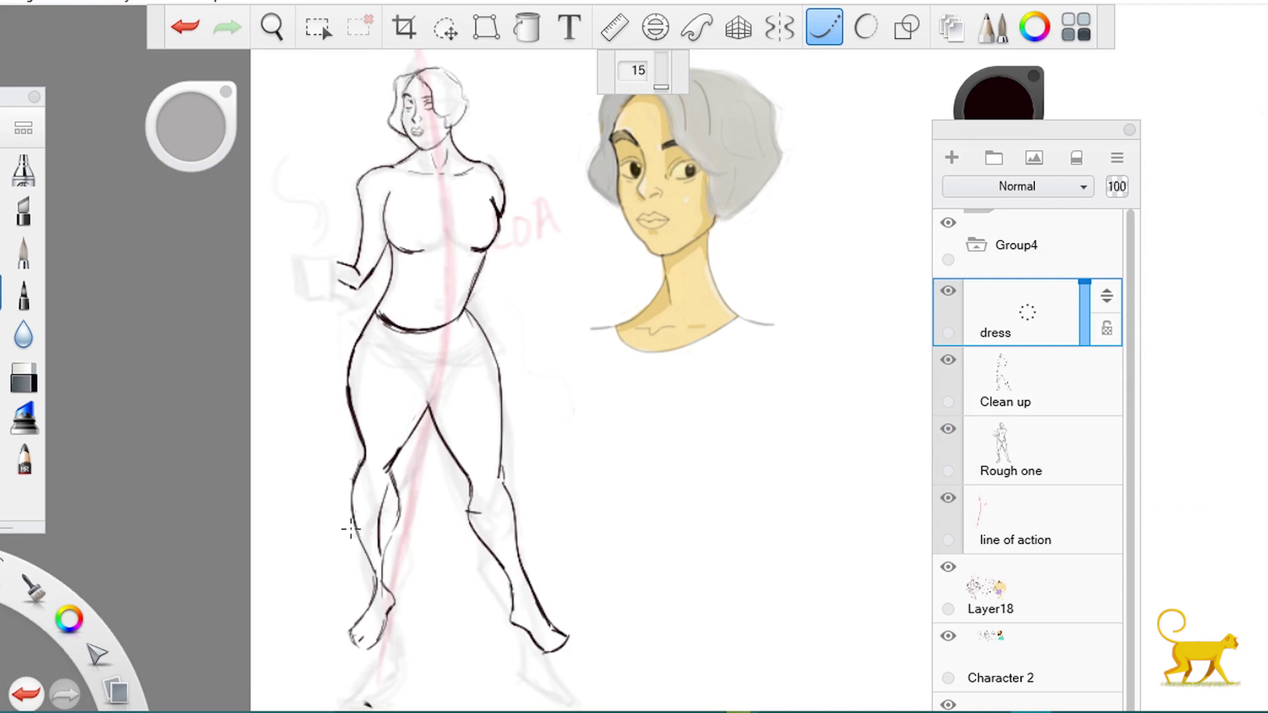
Ink the skirt's hem across the calves and its left edge, and undo the long line down its right side.
drag(345, 528, 493, 510)
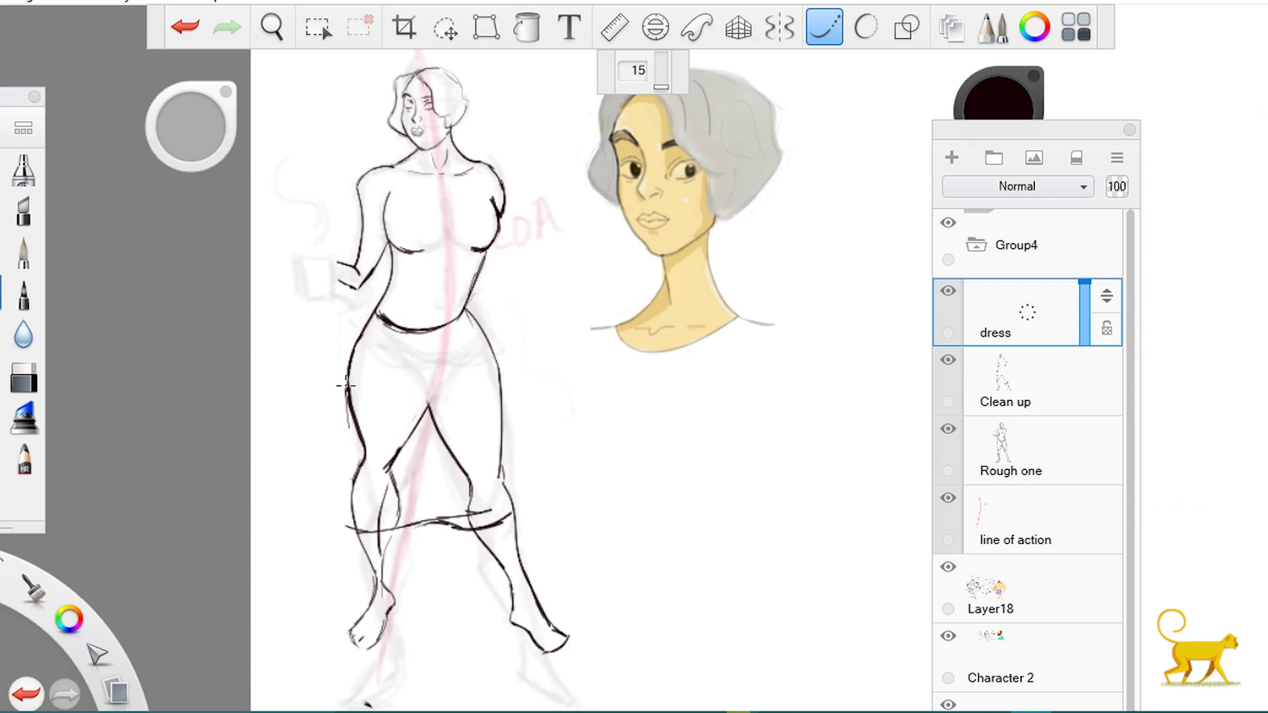
drag(343, 418, 352, 525)
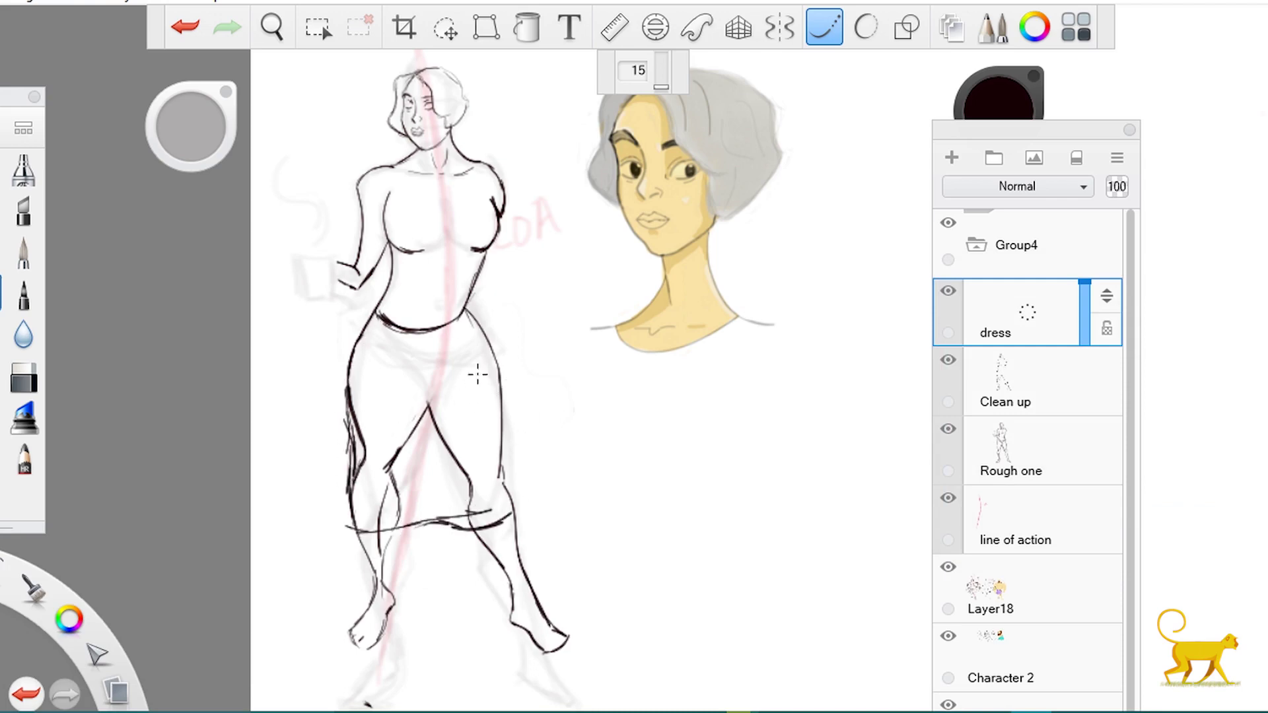
drag(473, 310, 509, 522)
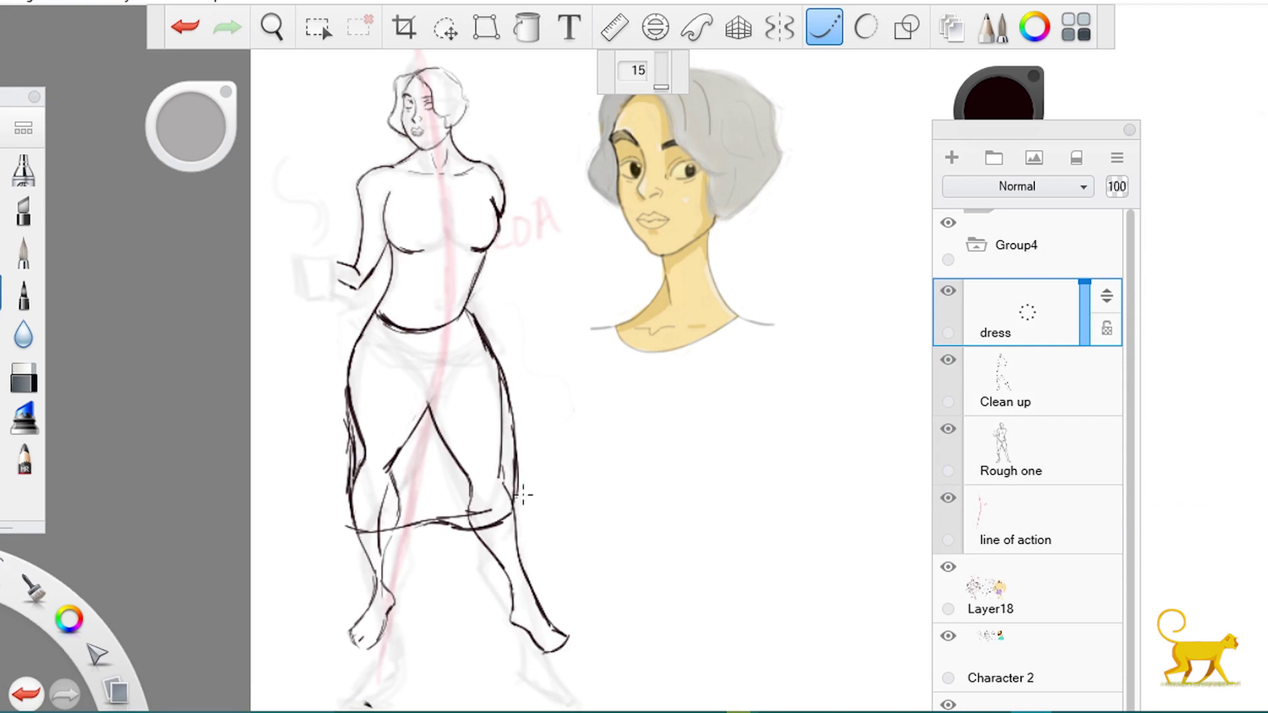
key(ctrl+z)
key(ctrl+z)
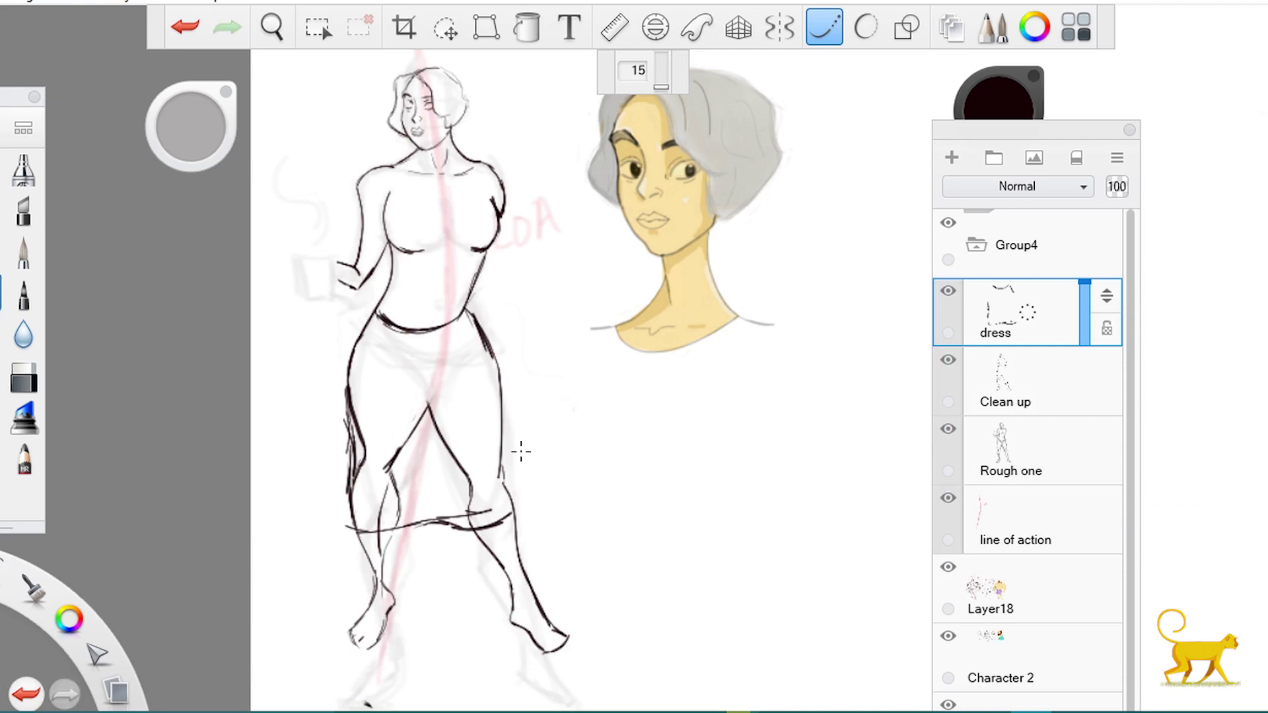
Ink short fold lines at the middle of the skirt's hem, and undo the stroke down the torso.
mouse_move(436, 496)
mouse_down()
mouse_move(407, 531)
mouse_move(443, 515)
mouse_move(363, 525)
mouse_up()
drag(440, 206, 434, 312)
key(ctrl+z)
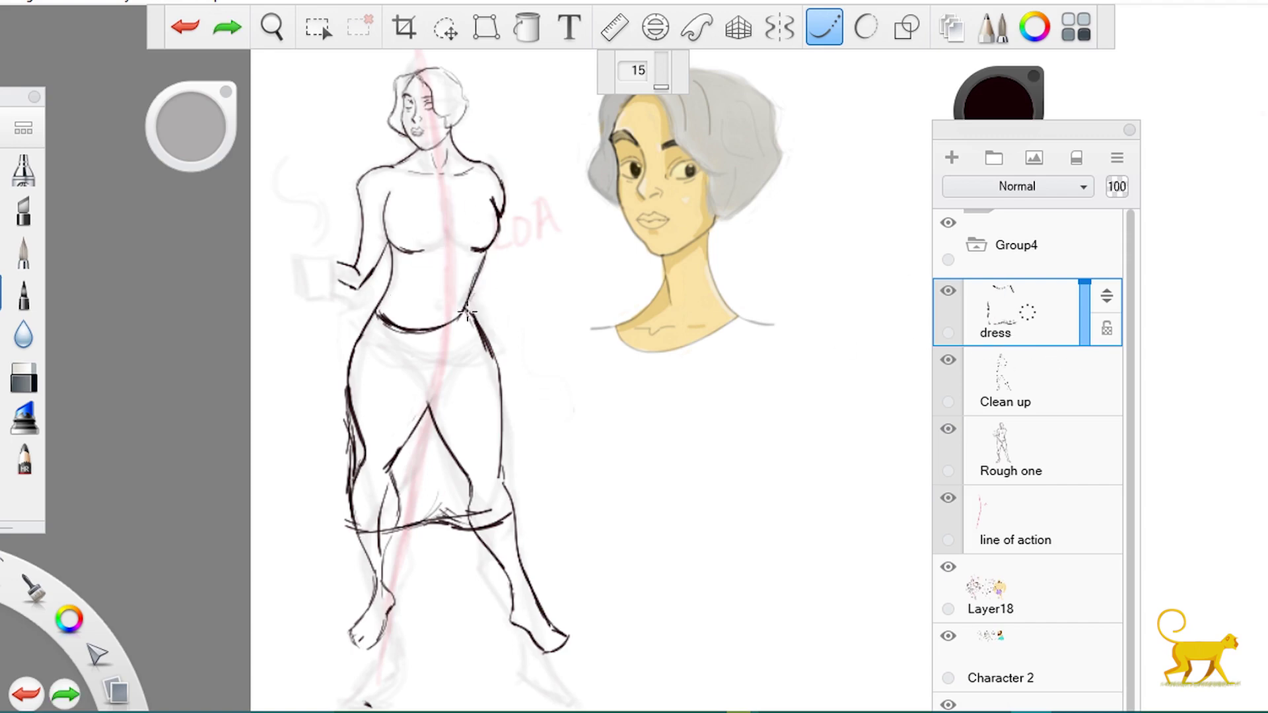
Erase the curved waistband line across the hips on the dress layer.
click(24, 382)
mouse_move(378, 316)
mouse_down()
mouse_move(397, 329)
mouse_move(462, 318)
mouse_move(453, 305)
mouse_up()
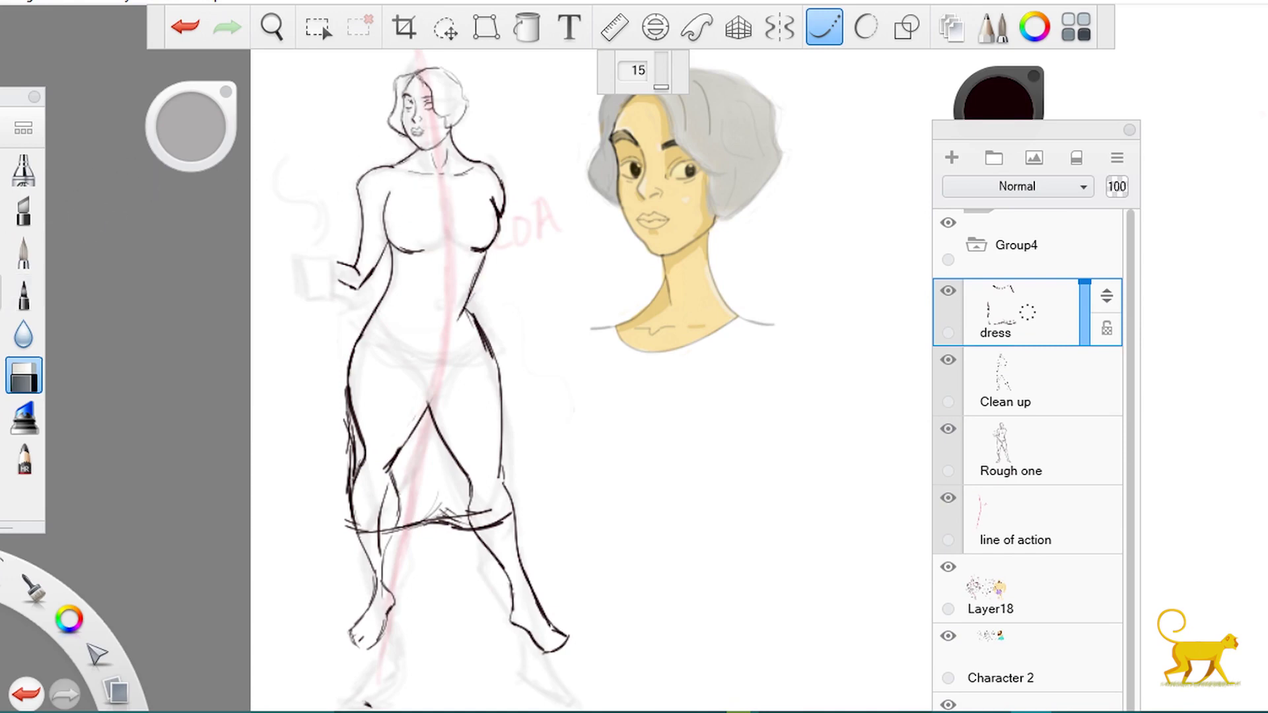
key(e)
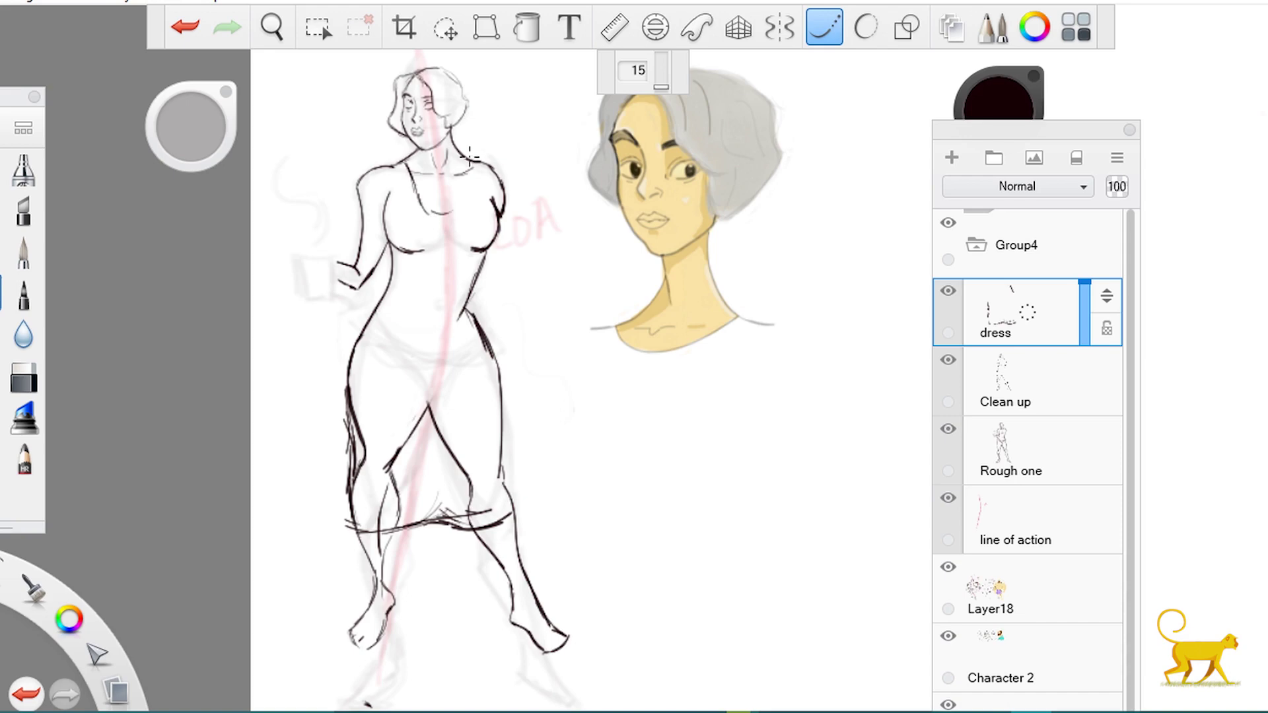
Ink the dress's scooped neckline and the armhole edge at the right shoulder, undoing the stray left sleeve stroke.
mouse_move(466, 195)
mouse_down()
mouse_move(465, 163)
mouse_move(464, 174)
mouse_move(401, 175)
mouse_move(409, 210)
mouse_up()
key(ctrl+z)
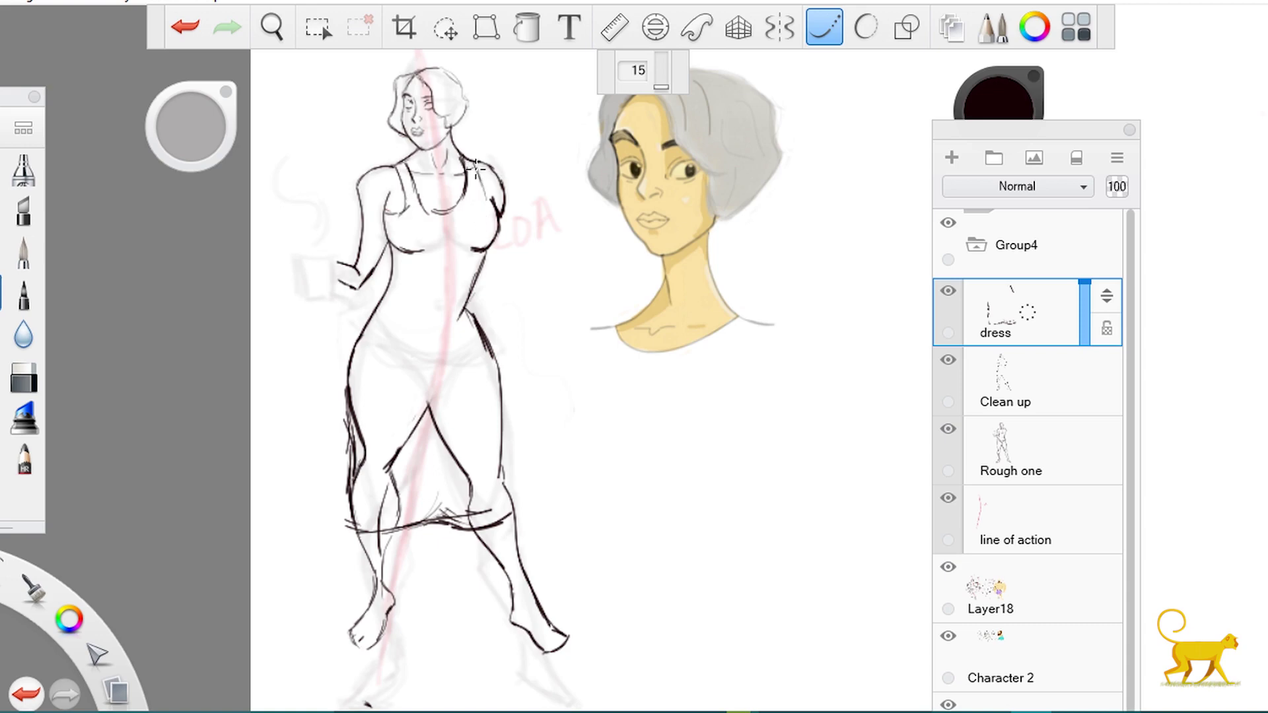
drag(480, 171, 494, 211)
mouse_move(371, 178)
mouse_down()
mouse_move(392, 168)
mouse_move(355, 224)
mouse_up()
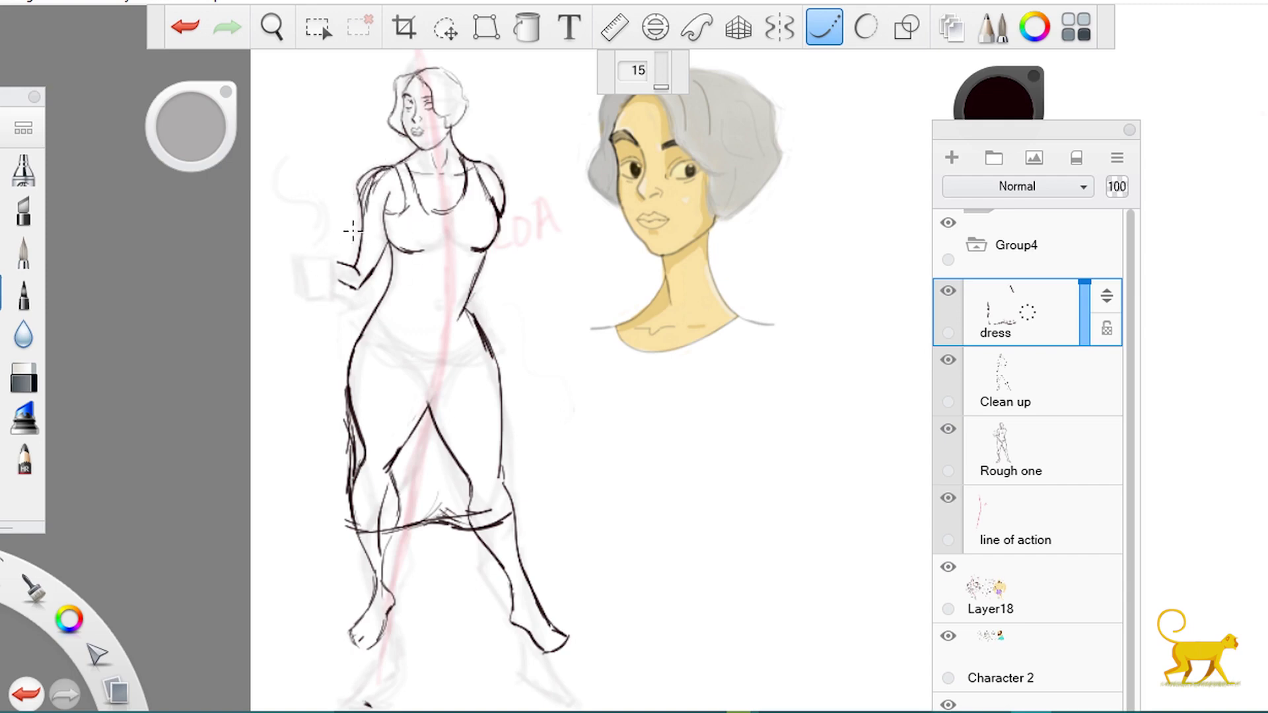
key(ctrl+z)
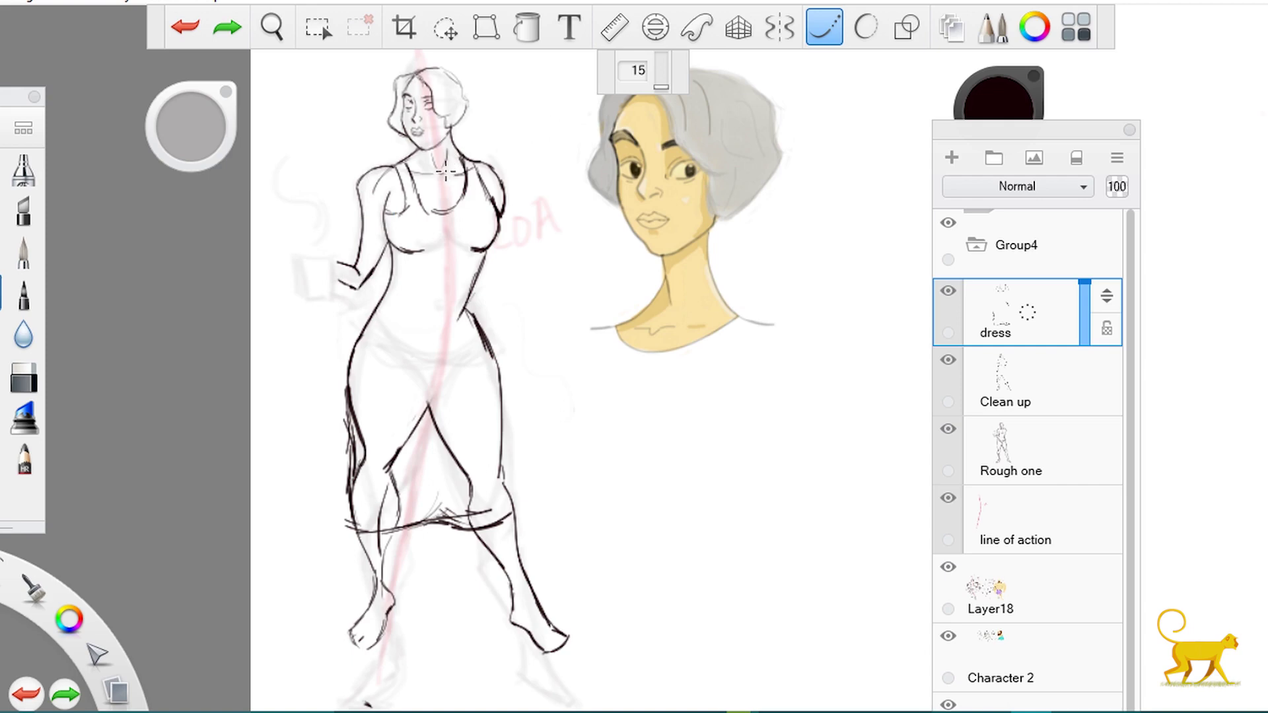
Ink the dress's sleeve line over the left shoulder and down the upper arm.
key(space)
scroll(510, 260, up, 5)
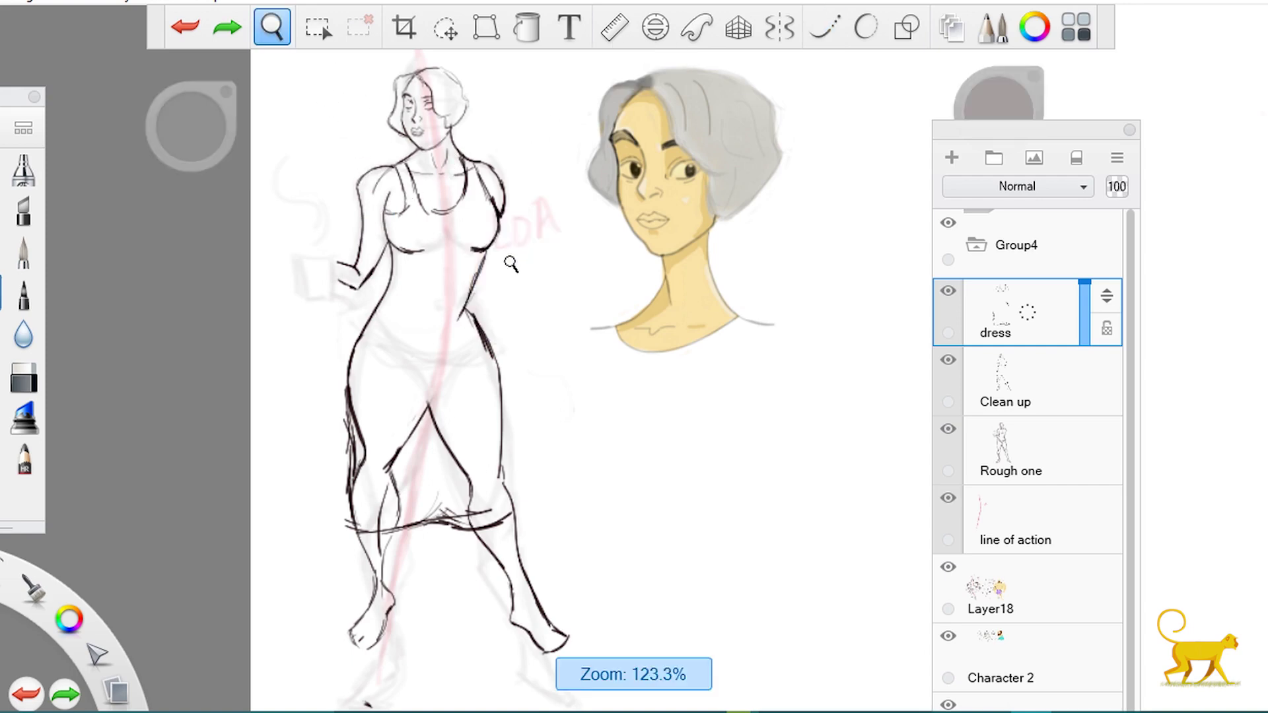
scroll(401, 175, down, 3)
scroll(427, 343, up, 3)
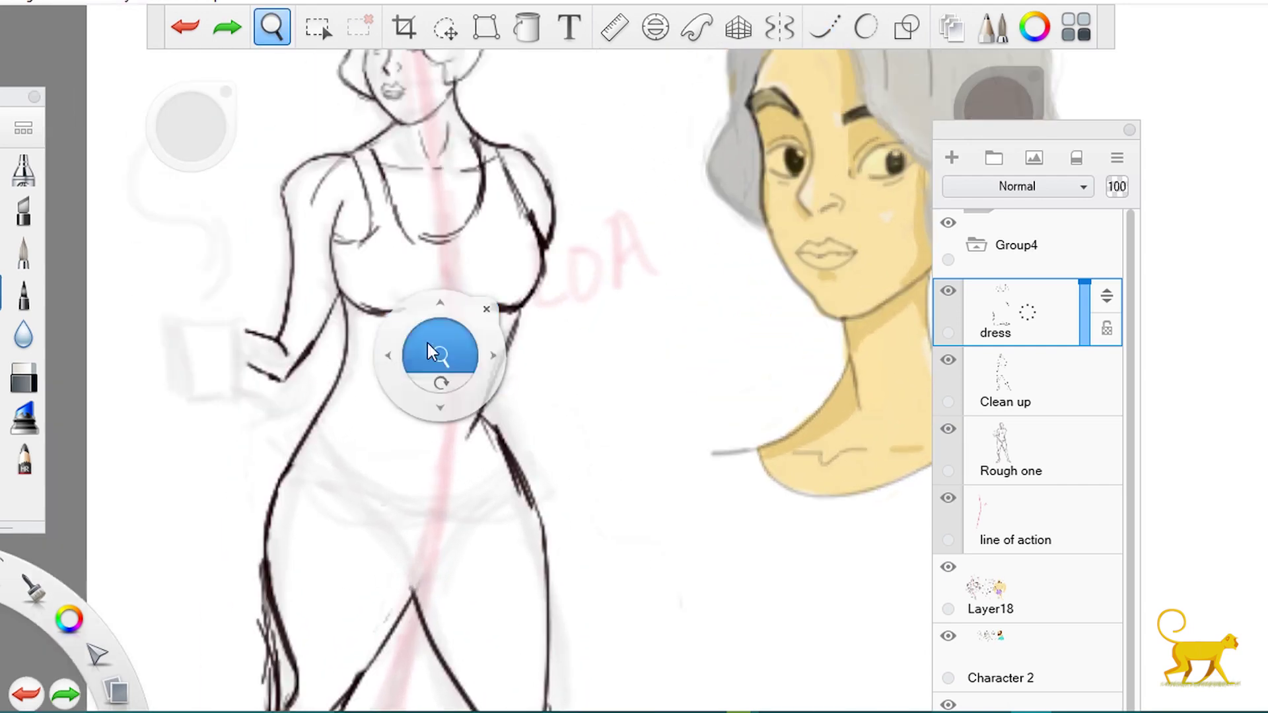
scroll(495, 336, up, 2)
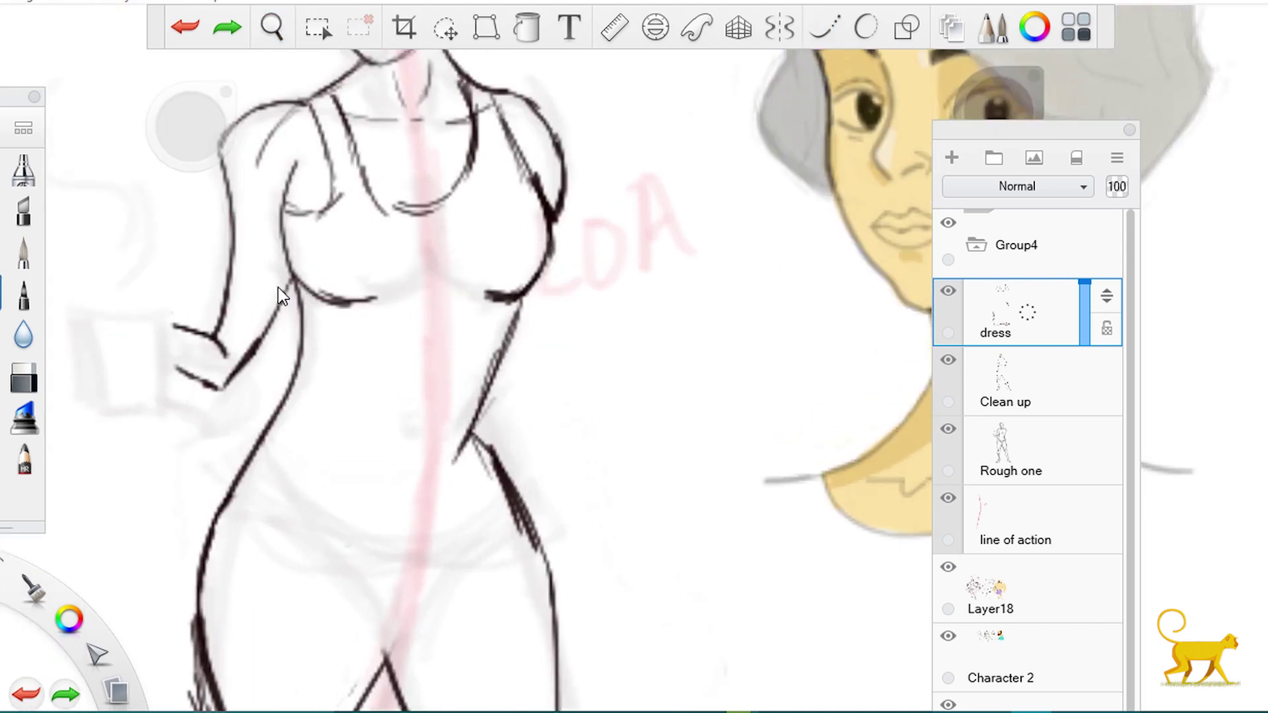
scroll(332, 290, up, 2)
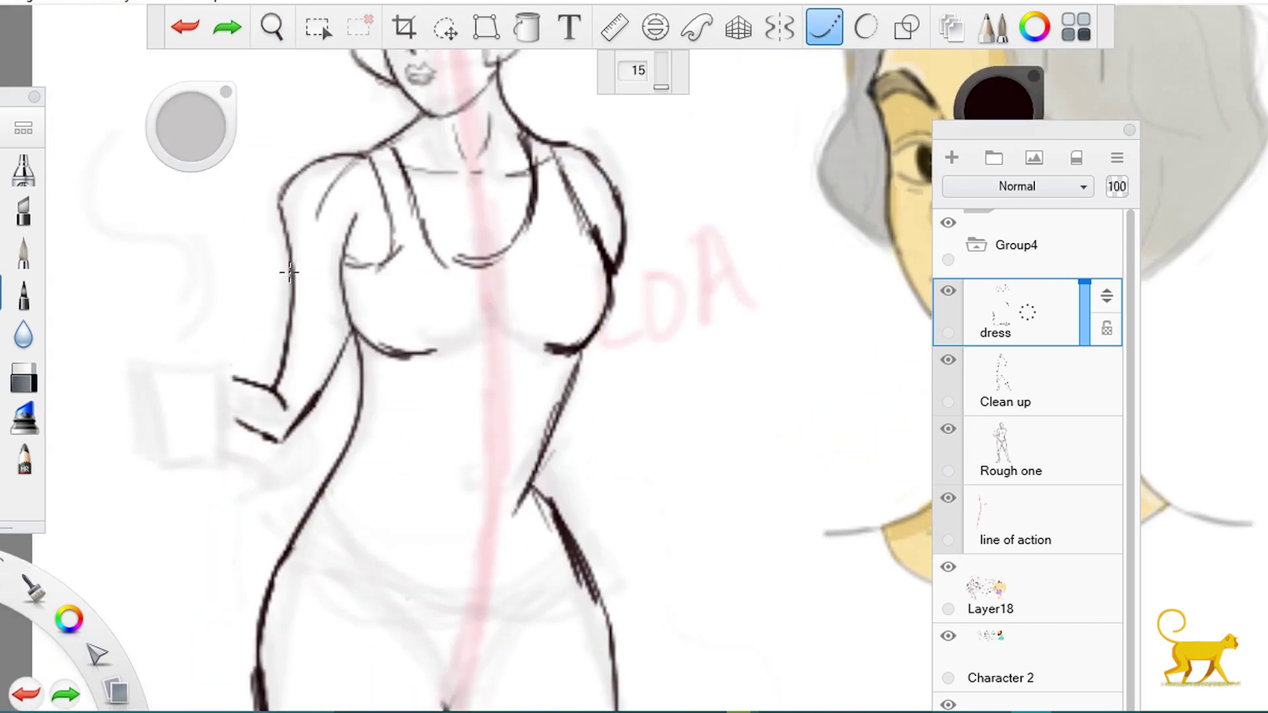
click(290, 271)
mouse_move(293, 287)
mouse_down()
mouse_move(315, 189)
mouse_move(304, 201)
mouse_move(333, 173)
mouse_move(310, 184)
mouse_move(376, 154)
mouse_move(310, 189)
mouse_move(296, 310)
mouse_move(300, 193)
mouse_move(298, 247)
mouse_move(306, 195)
mouse_move(298, 202)
mouse_move(352, 158)
mouse_up()
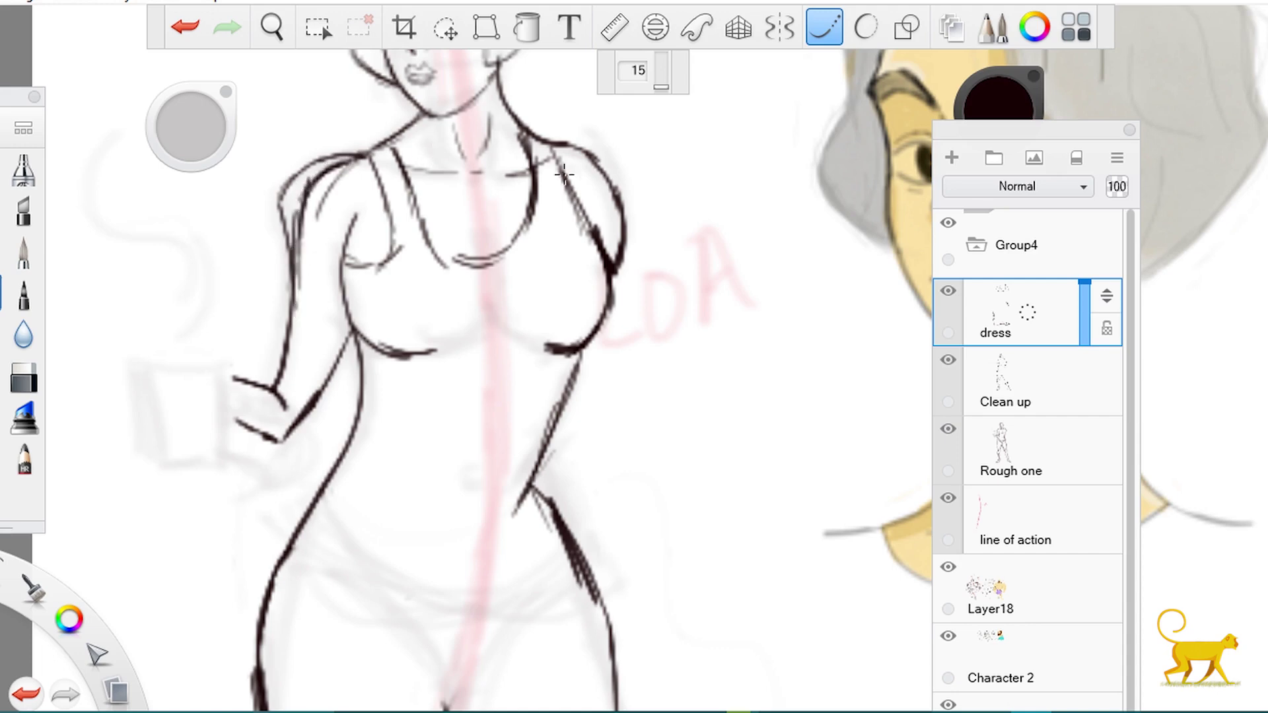
Erase the stray outer line at the left shoulder on the Clean up layer, undoing the erasure along the shoulder slope.
click(1037, 394)
click(24, 376)
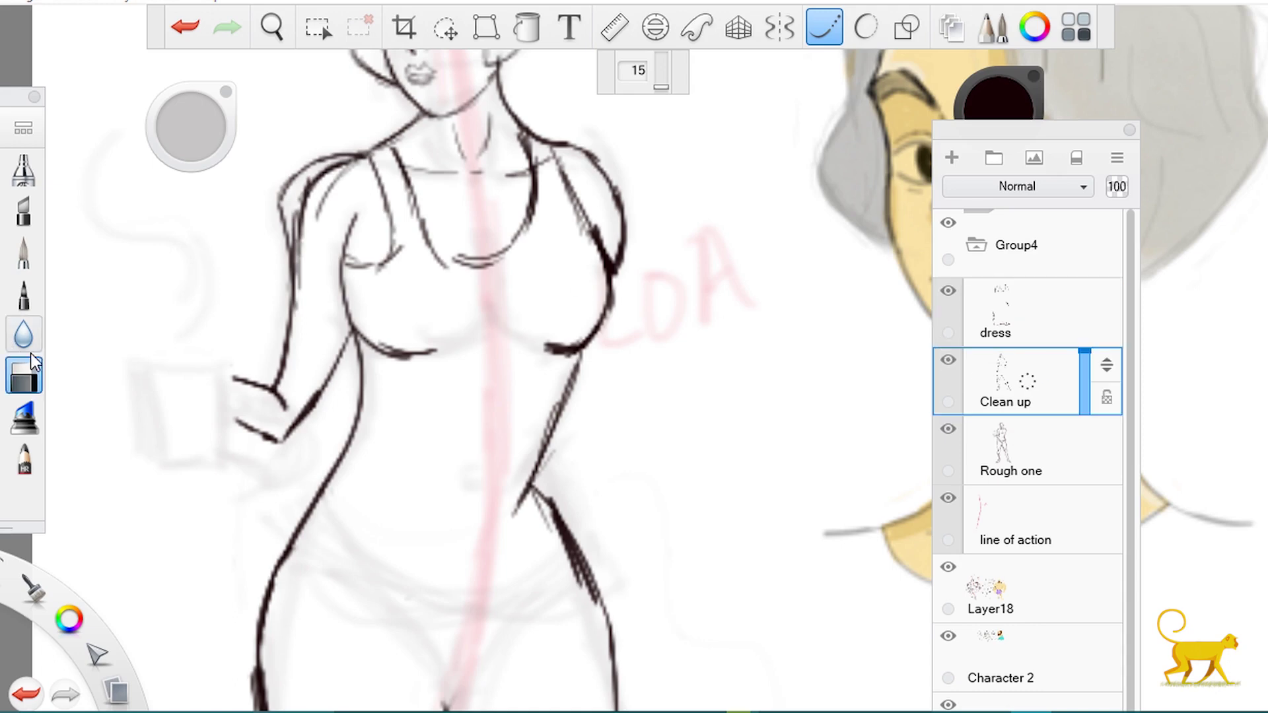
mouse_move(280, 205)
mouse_down()
mouse_move(283, 173)
mouse_move(291, 285)
mouse_up()
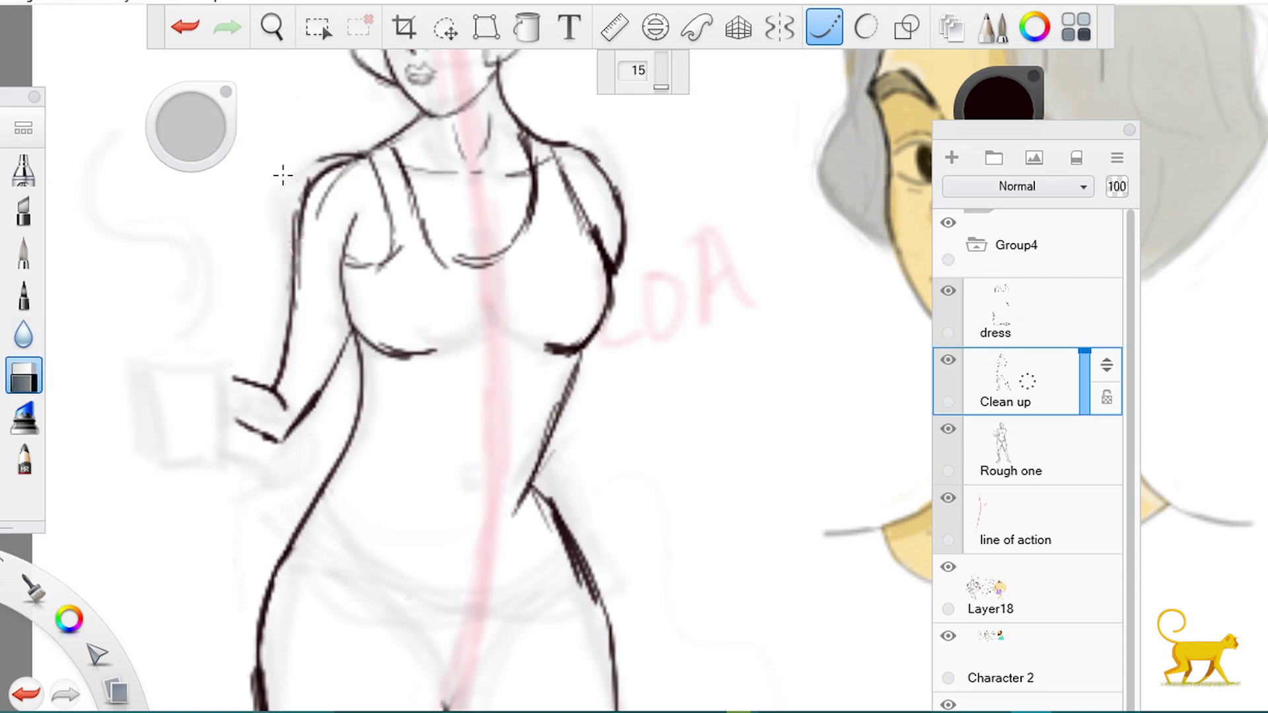
mouse_move(309, 159)
mouse_down()
mouse_move(360, 158)
mouse_move(388, 140)
mouse_move(389, 118)
mouse_up()
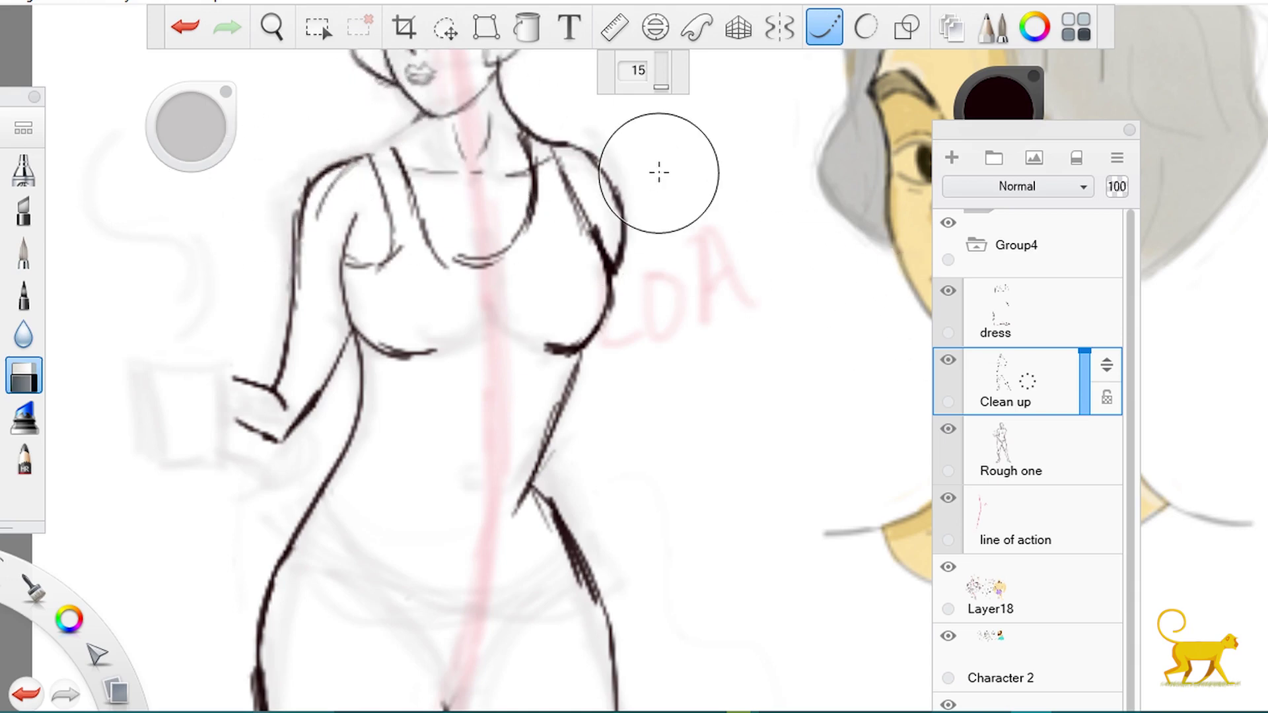
key(ctrl+z)
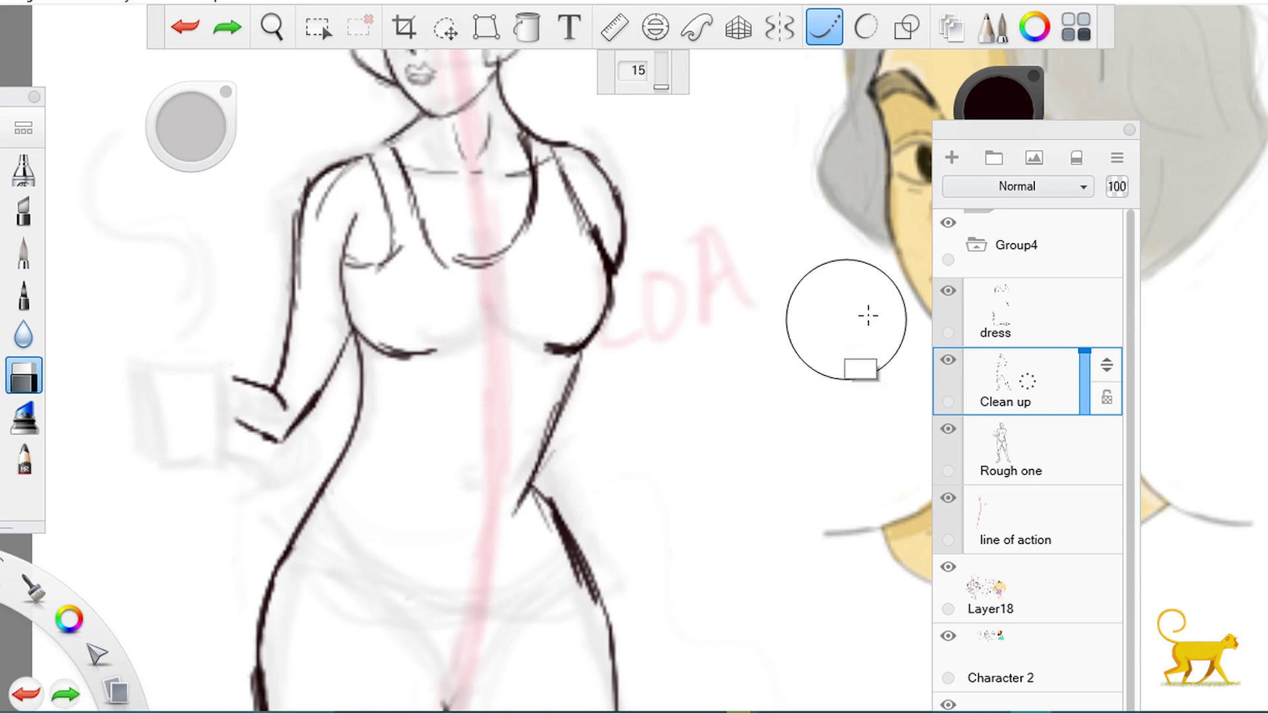
On the dress layer, erase the overlapping line at the left strap's top and ink the strap tops over both shoulders.
click(1007, 314)
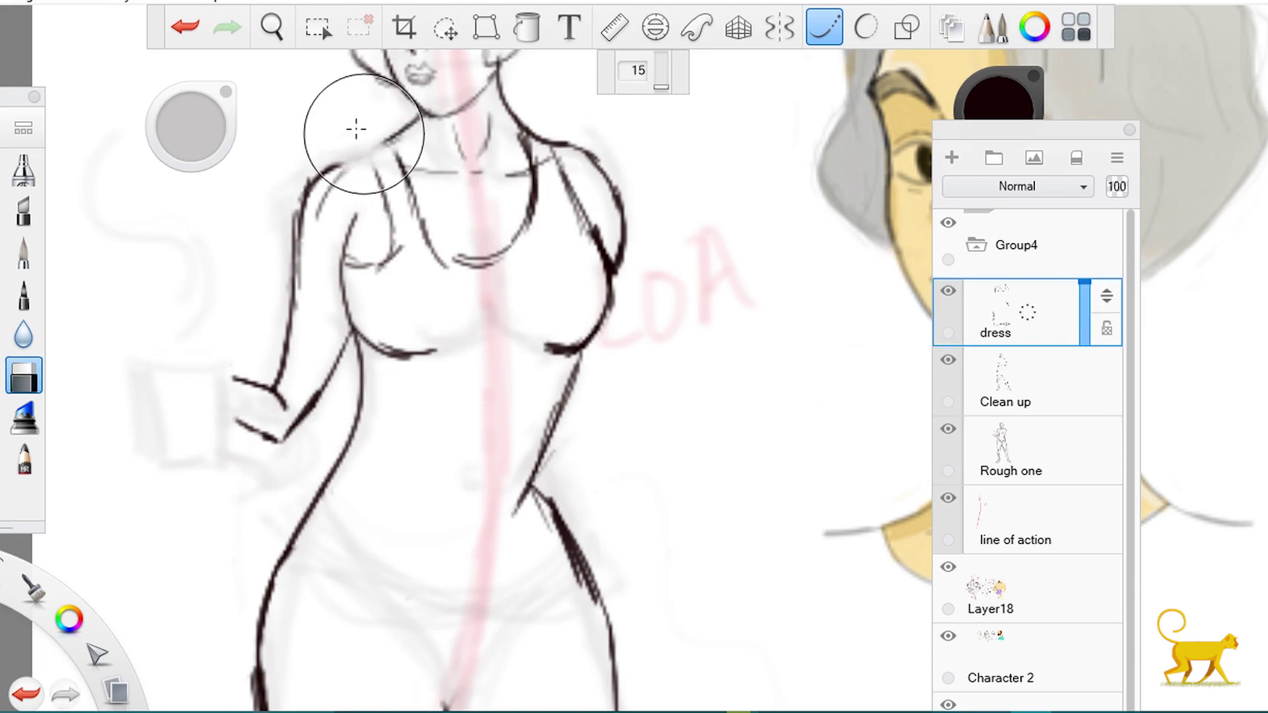
click(7, 301)
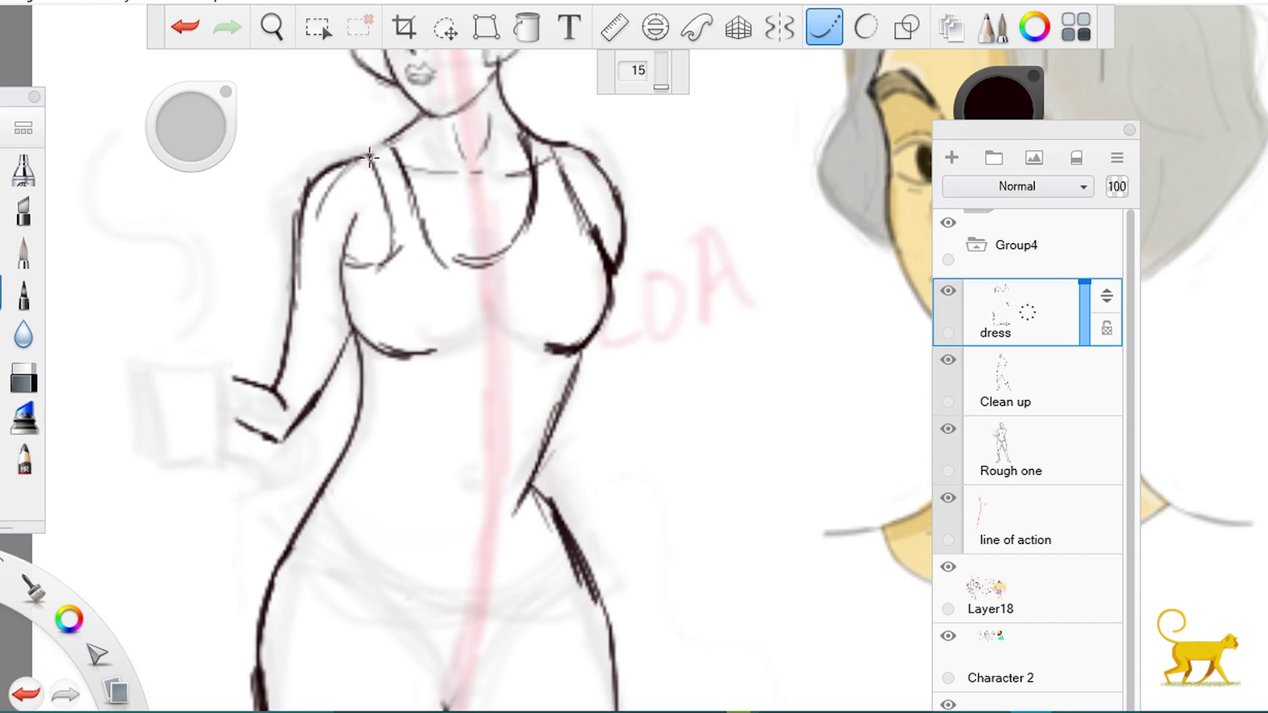
mouse_move(373, 143)
mouse_down()
mouse_move(361, 153)
mouse_move(372, 143)
mouse_move(397, 156)
mouse_move(374, 165)
mouse_up()
mouse_move(525, 133)
mouse_down()
mouse_move(556, 142)
mouse_move(541, 135)
mouse_move(573, 177)
mouse_up()
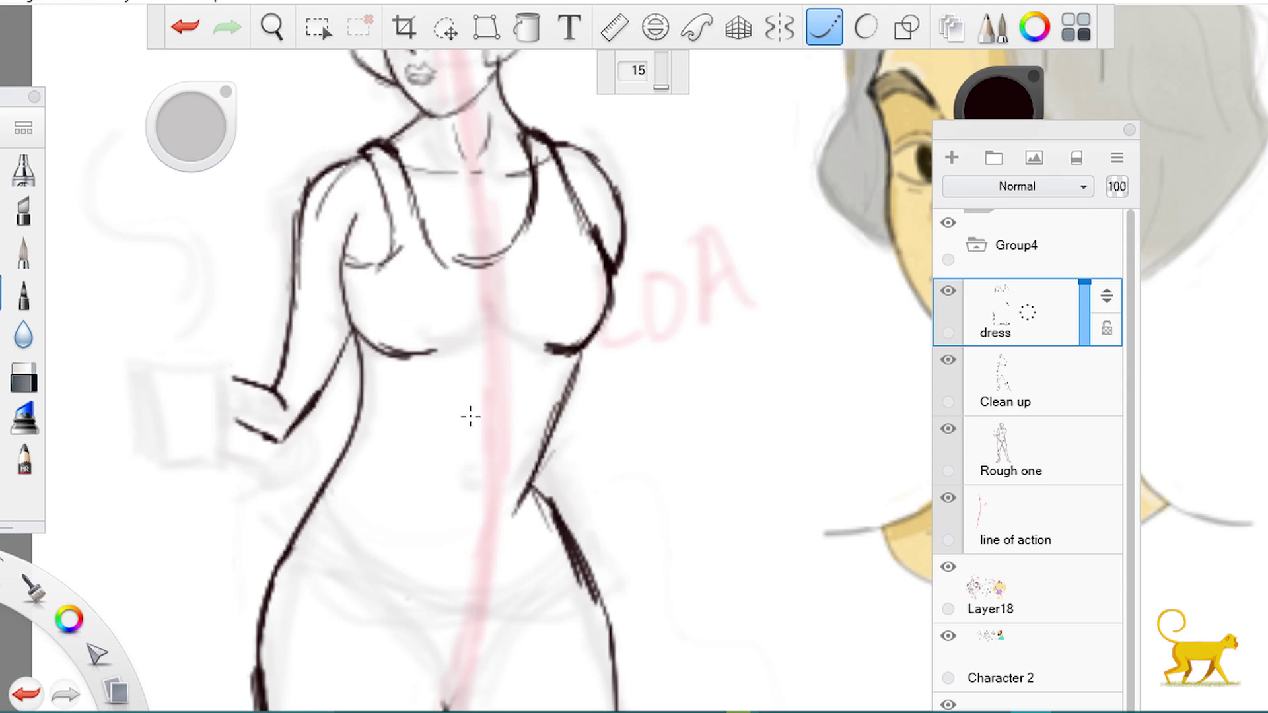
Merge the dress and Clean up line art into the Rough one layer and fade the merged sketch.
key(ctrl+minus)
click(272, 26)
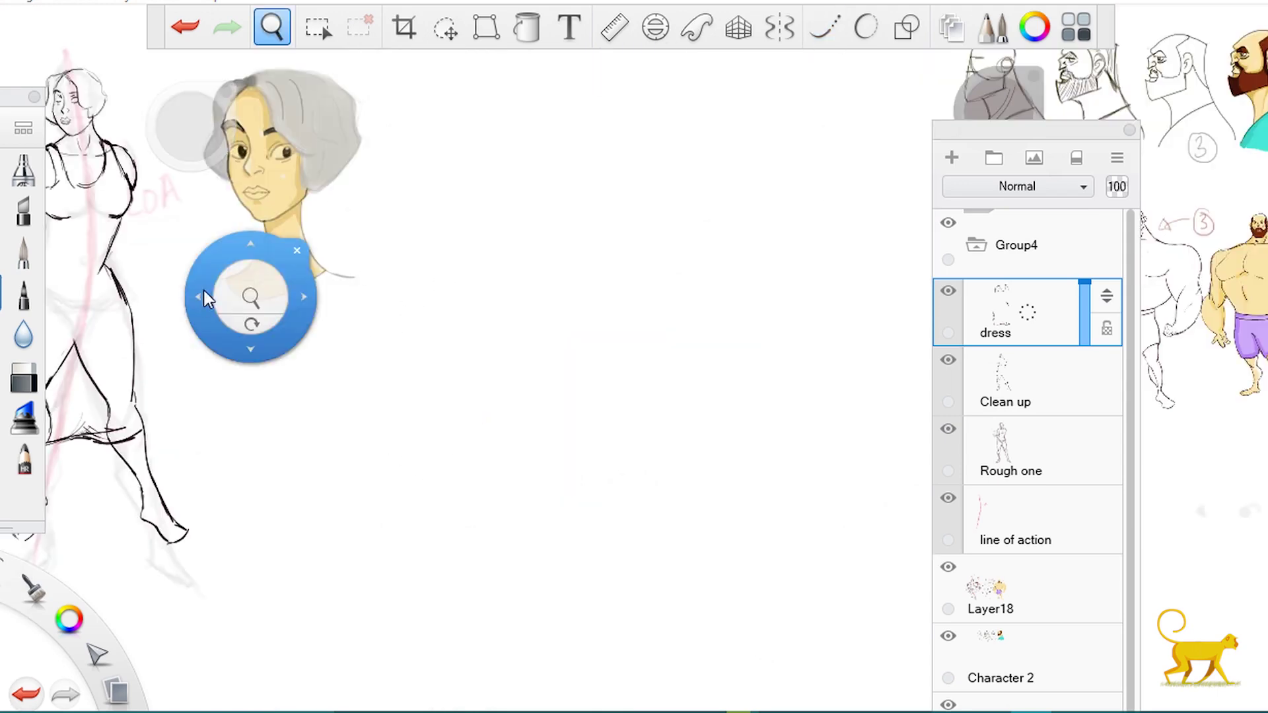
drag(249, 297, 218, 305)
scroll(215, 303, down, 2)
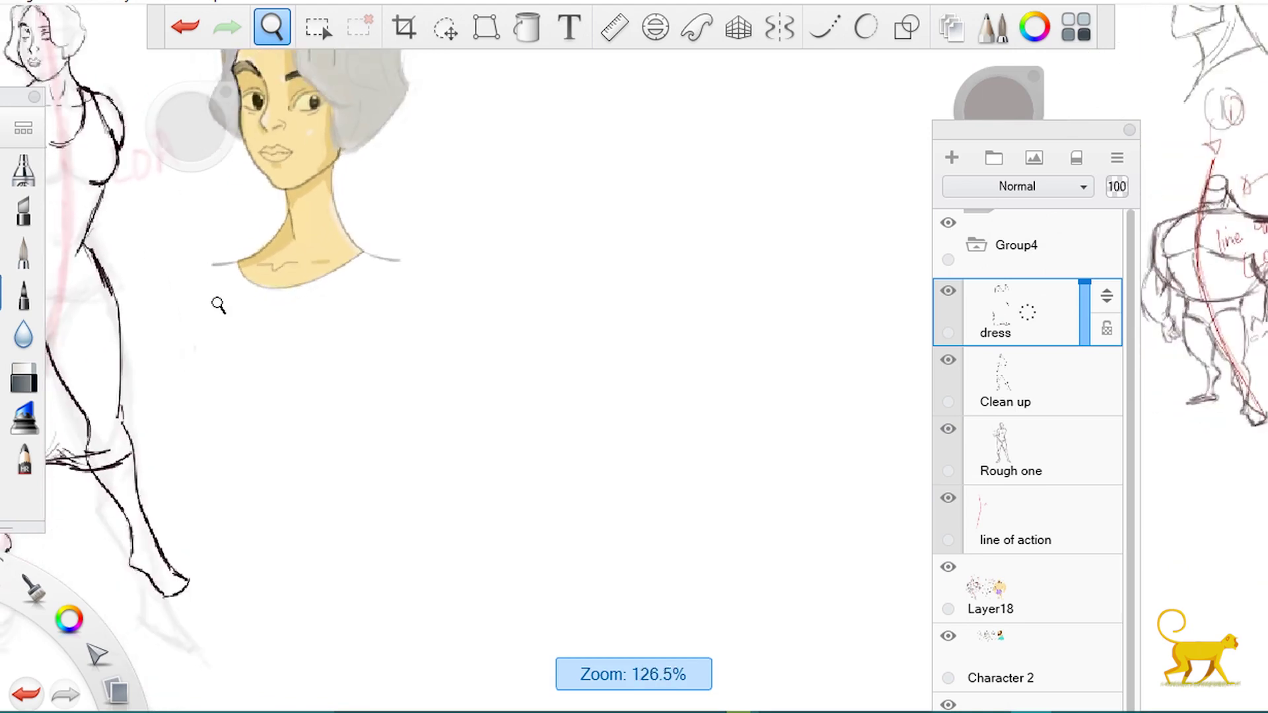
key(space)
drag(120, 307, 518, 386)
key(Escape)
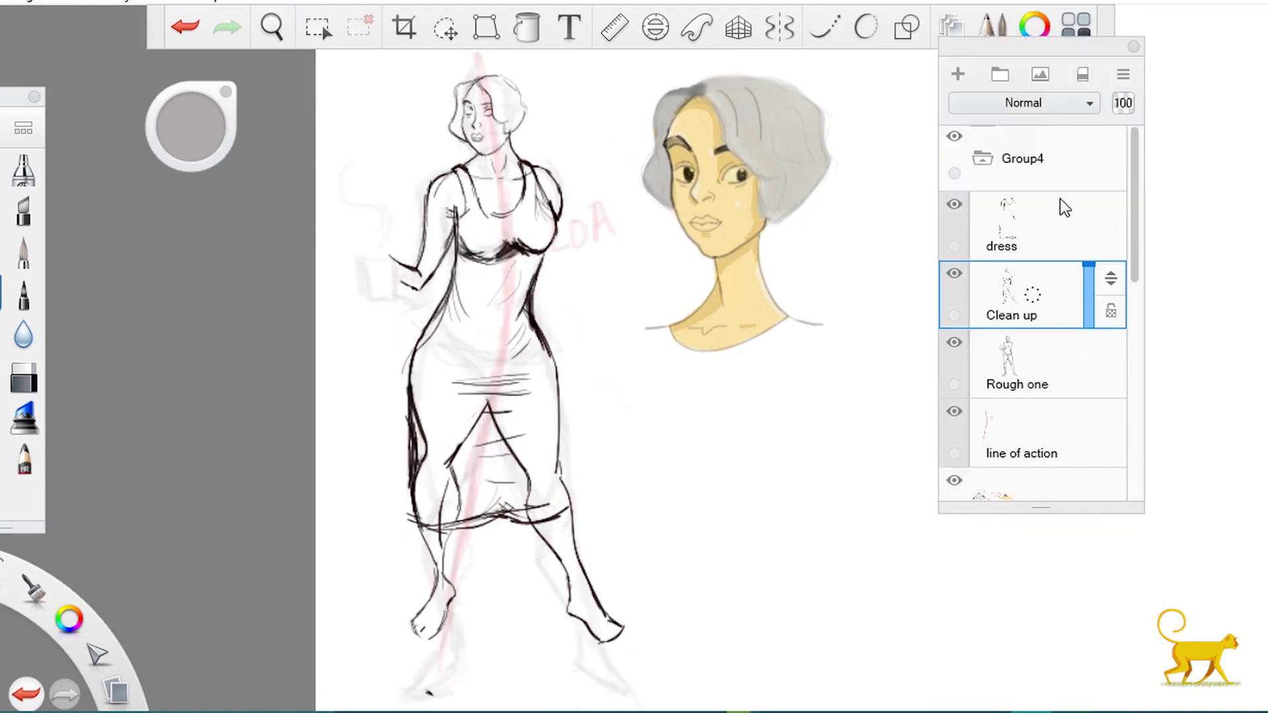
drag(1060, 198, 1090, 207)
Add a new layer above the merged sketch and name it "final drawing".
click(958, 74)
click(1021, 249)
click(1022, 250)
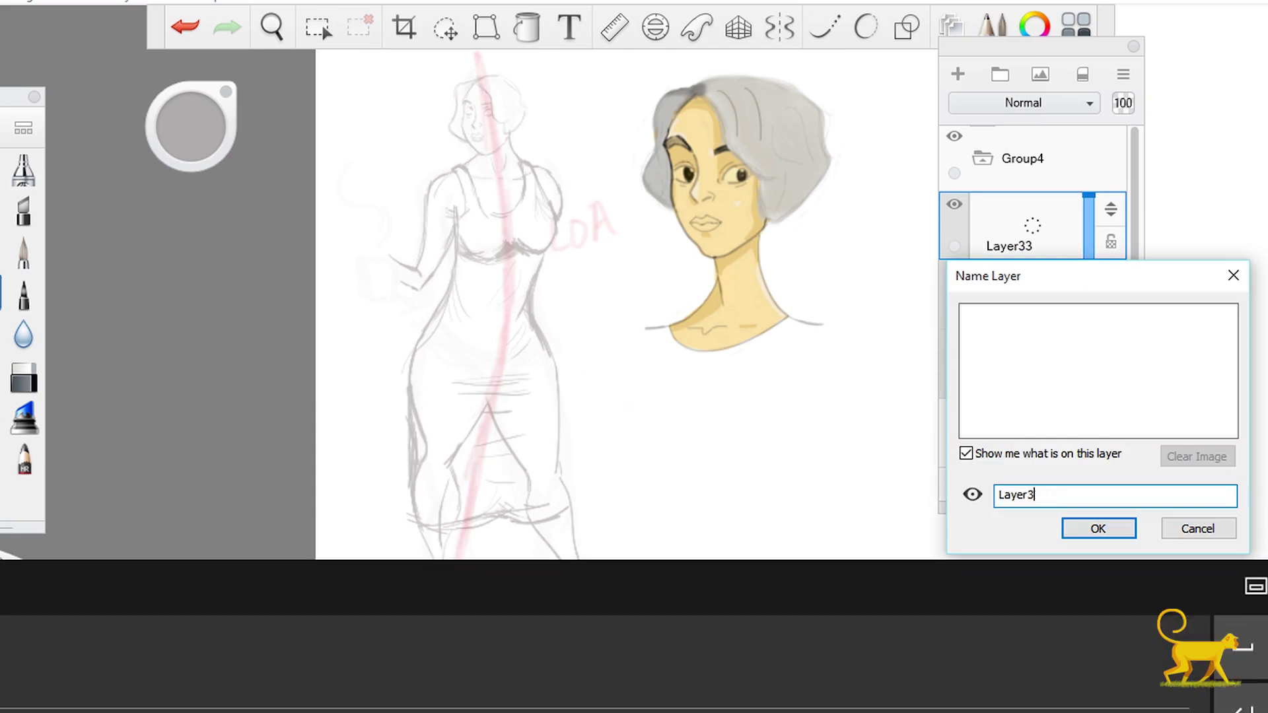
key(BackSpace)
key(BackSpace)
key(BackSpace)
key(BackSpace)
key(BackSpace)
key(BackSpace)
text(final drawing)
click(1099, 527)
Lower the Rough one layer's opacity to about 25 and undo the trial contour down the dress's left side.
click(827, 33)
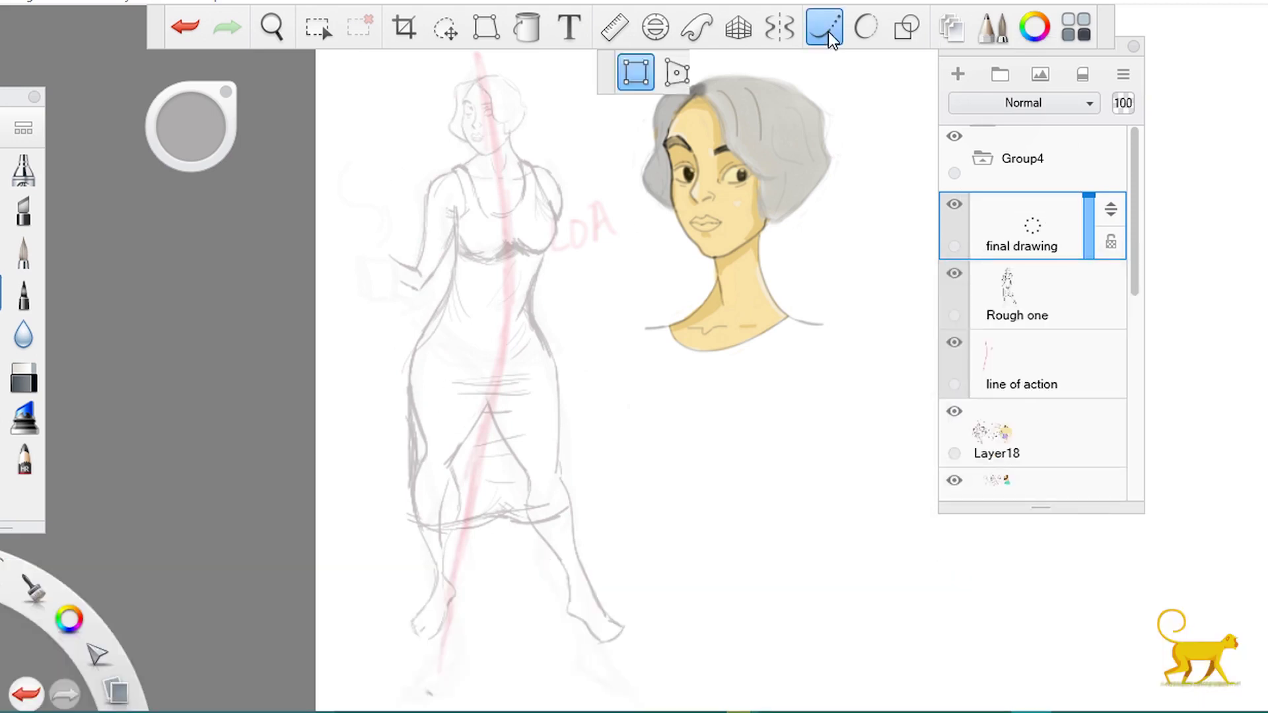
mouse_move(456, 209)
mouse_down()
mouse_move(411, 370)
mouse_move(409, 470)
mouse_up()
click(1092, 320)
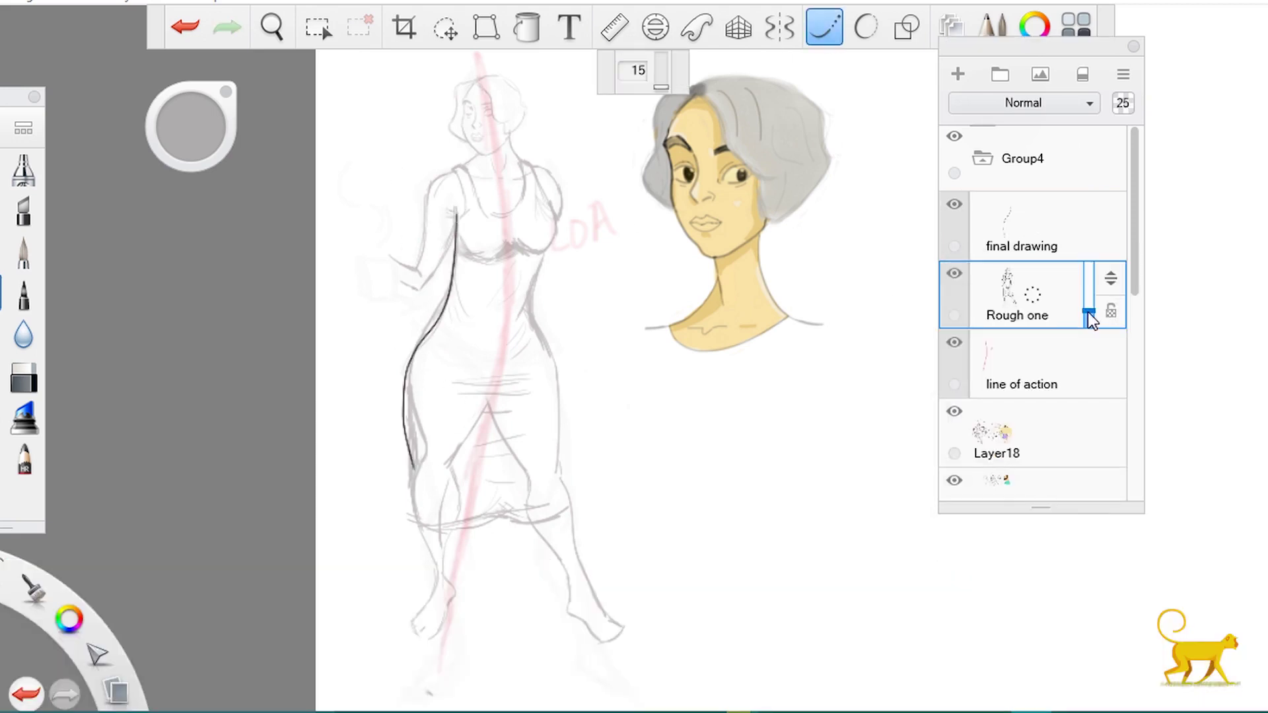
key(ctrl+z)
key(ctrl+z)
key(ctrl+z)
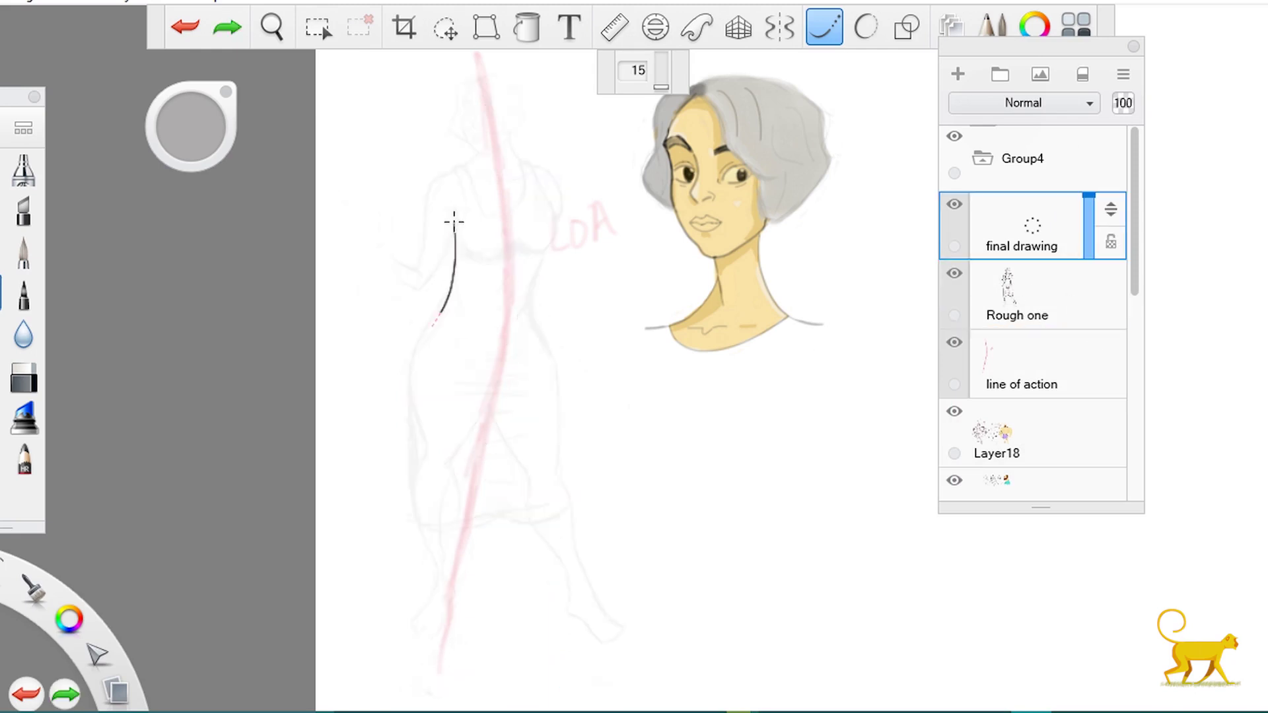
key(ctrl+y)
key(ctrl+z)
key(ctrl+y)
key(ctrl+z)
key(ctrl+y)
key(ctrl+z)
key(ctrl+y)
key(ctrl+z)
key(ctrl+y)
key(ctrl+z)
key(ctrl+y)
key(ctrl+y)
key(ctrl+z)
key(ctrl+y)
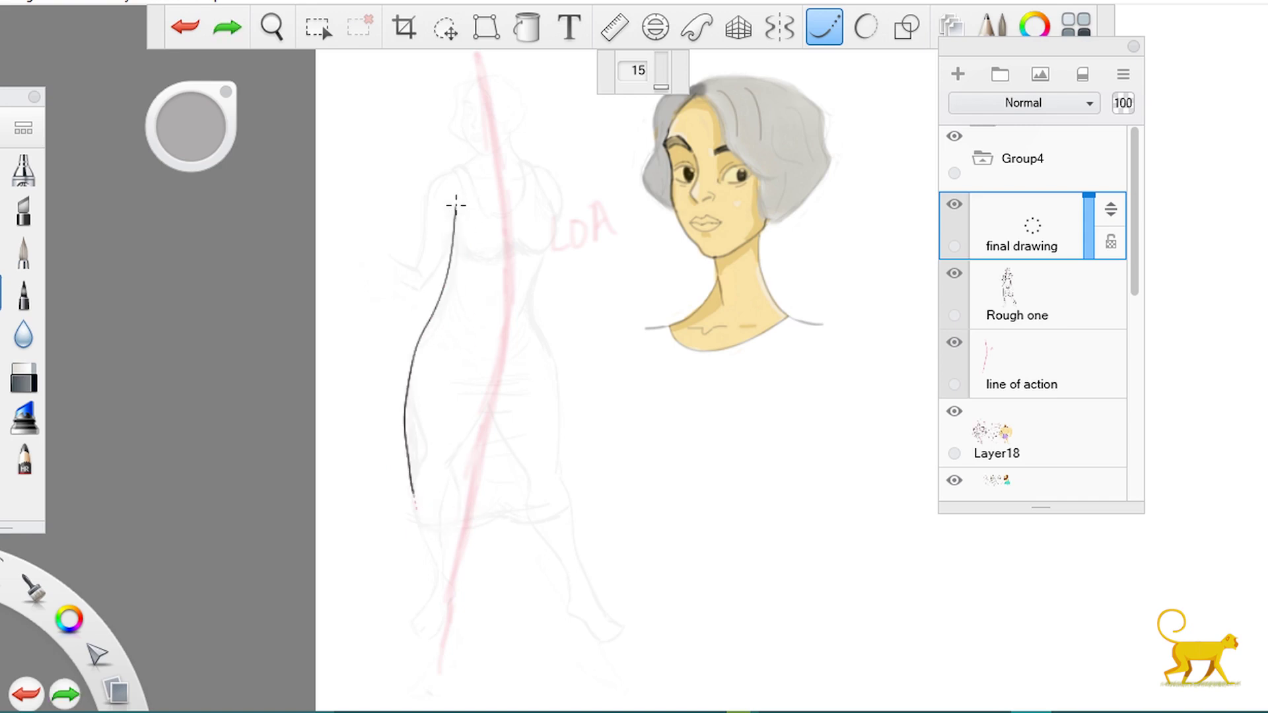
Ink the dress's left side, hem and right side contours on the final drawing layer.
mouse_move(456, 205)
mouse_down()
mouse_move(465, 532)
mouse_move(495, 512)
mouse_move(570, 505)
mouse_up()
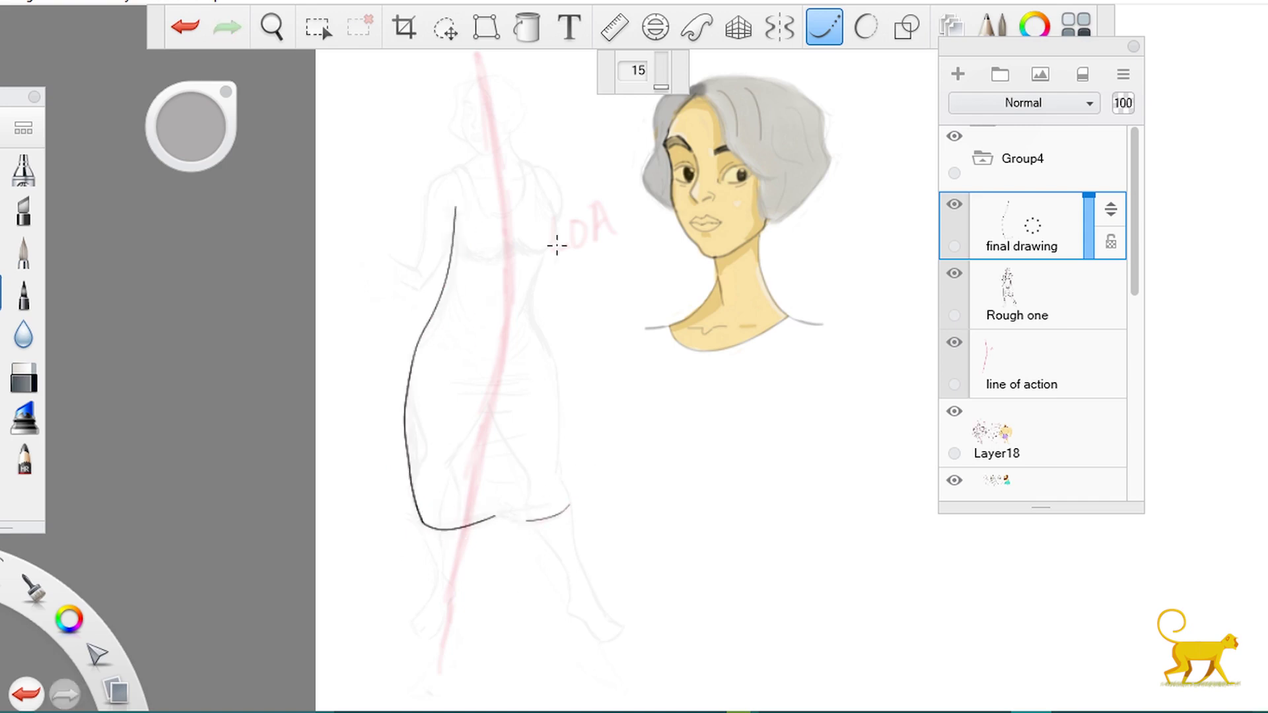
mouse_move(557, 245)
mouse_down()
mouse_move(539, 326)
mouse_move(563, 377)
mouse_move(543, 342)
mouse_move(570, 500)
mouse_up()
Complete the middle of the hem and ink the right leg and foot below it, undoing faulty strokes.
scroll(599, 471, up, 5)
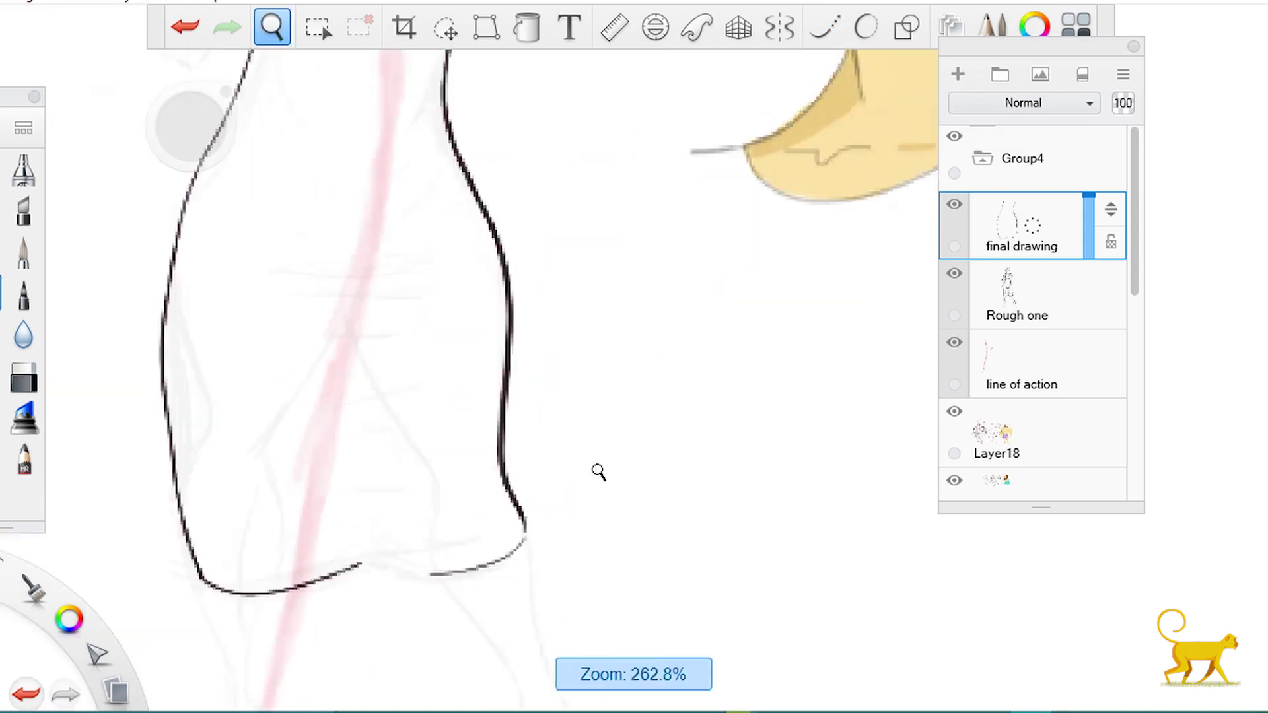
click(824, 26)
mouse_move(320, 527)
mouse_down()
mouse_move(298, 526)
mouse_move(415, 561)
mouse_move(283, 286)
mouse_move(507, 648)
mouse_move(538, 595)
mouse_up()
drag(397, 221, 527, 595)
key(ctrl+z)
mouse_move(401, 217)
mouse_down()
mouse_move(565, 598)
mouse_move(558, 567)
mouse_up()
mouse_move(521, 667)
mouse_down()
mouse_move(552, 595)
mouse_move(529, 663)
mouse_move(555, 623)
mouse_up()
key(ctrl+z)
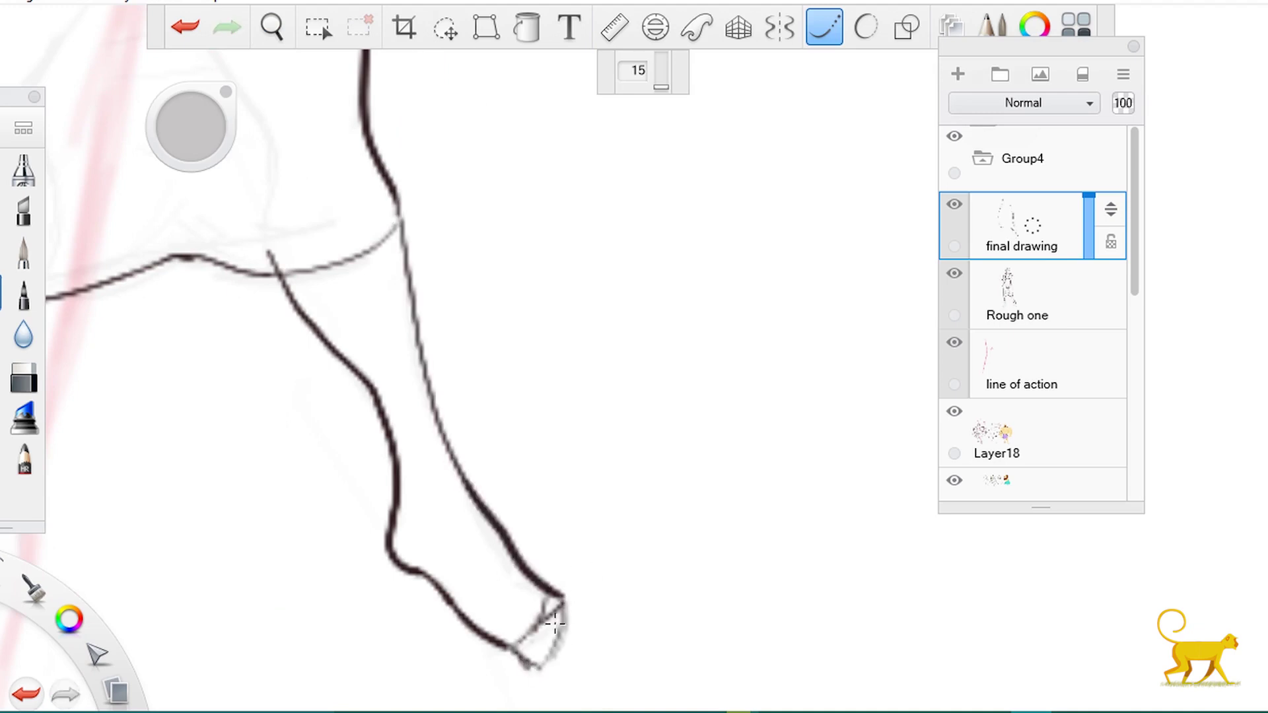
Erase the leg line's overlap above the hem and ink the left leg and foot.
click(24, 377)
click(24, 377)
drag(272, 255, 609, 132)
key(e)
mouse_move(264, 162)
mouse_down()
mouse_move(311, 339)
mouse_move(298, 392)
mouse_move(236, 485)
mouse_move(284, 526)
mouse_up()
drag(356, 405, 294, 525)
mouse_move(375, 190)
mouse_down()
mouse_move(349, 287)
mouse_move(360, 413)
mouse_up()
drag(481, 325, 488, 255)
drag(499, 300, 572, 343)
key(ctrl+z)
key(ctrl+z)
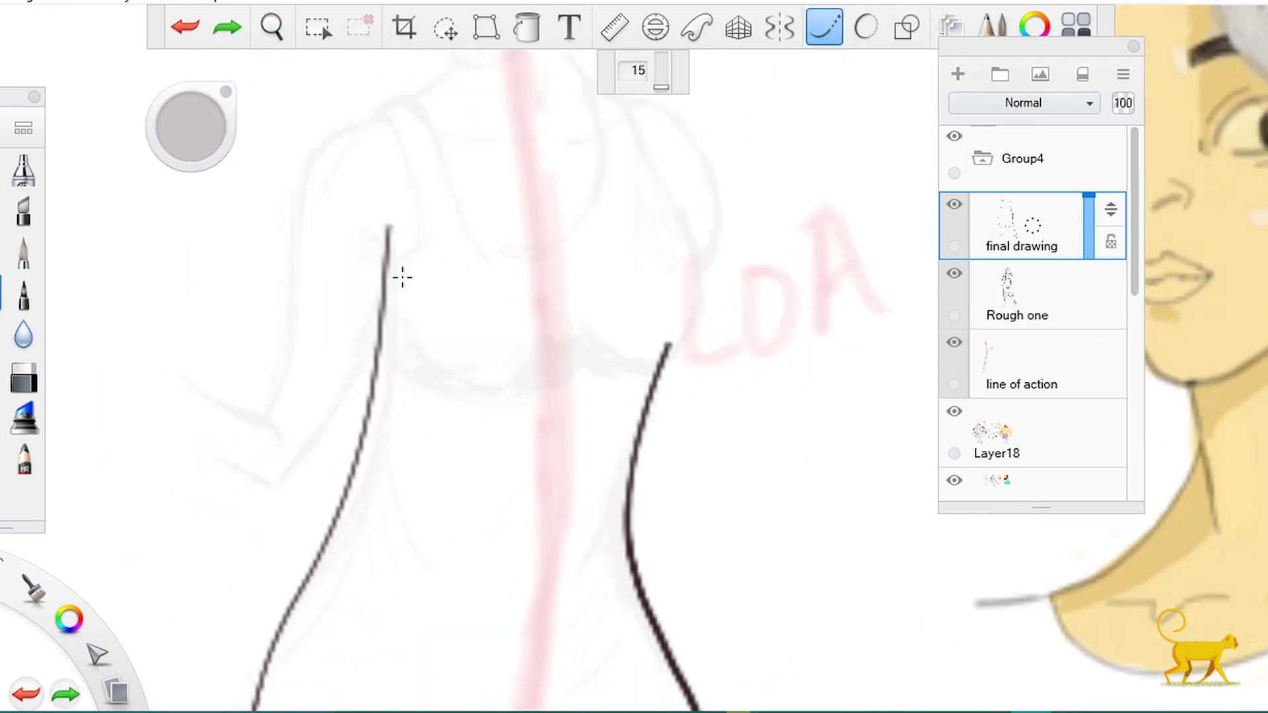
drag(403, 278, 356, 395)
key(ctrl+z)
key(ctrl+z)
mouse_move(382, 333)
mouse_down()
mouse_move(264, 492)
mouse_move(408, 268)
mouse_move(388, 317)
mouse_up()
key(e)
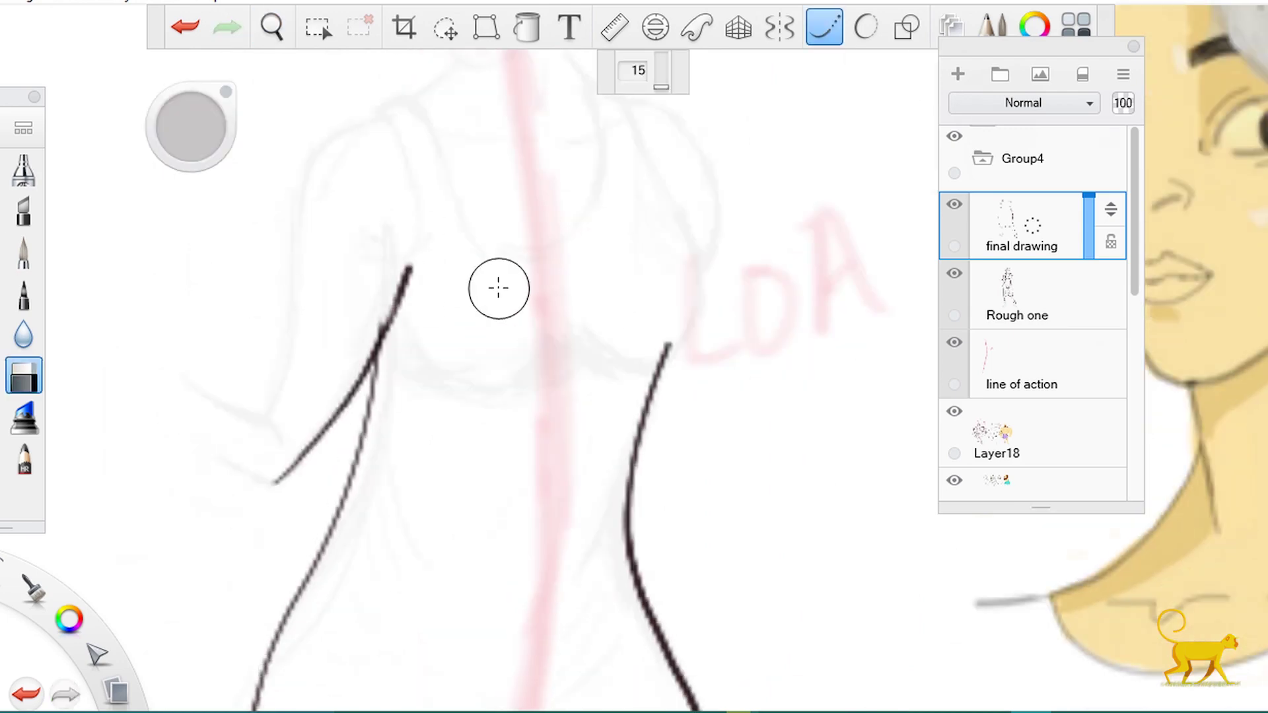
key(ctrl+z)
key(ctrl+z)
key(e)
mouse_move(390, 228)
mouse_down()
mouse_move(364, 367)
mouse_move(276, 480)
mouse_up()
key(ctrl+z)
Ink the bent left arm with its inner line, its outer line from the shoulder and both forearm edges.
drag(379, 320, 275, 480)
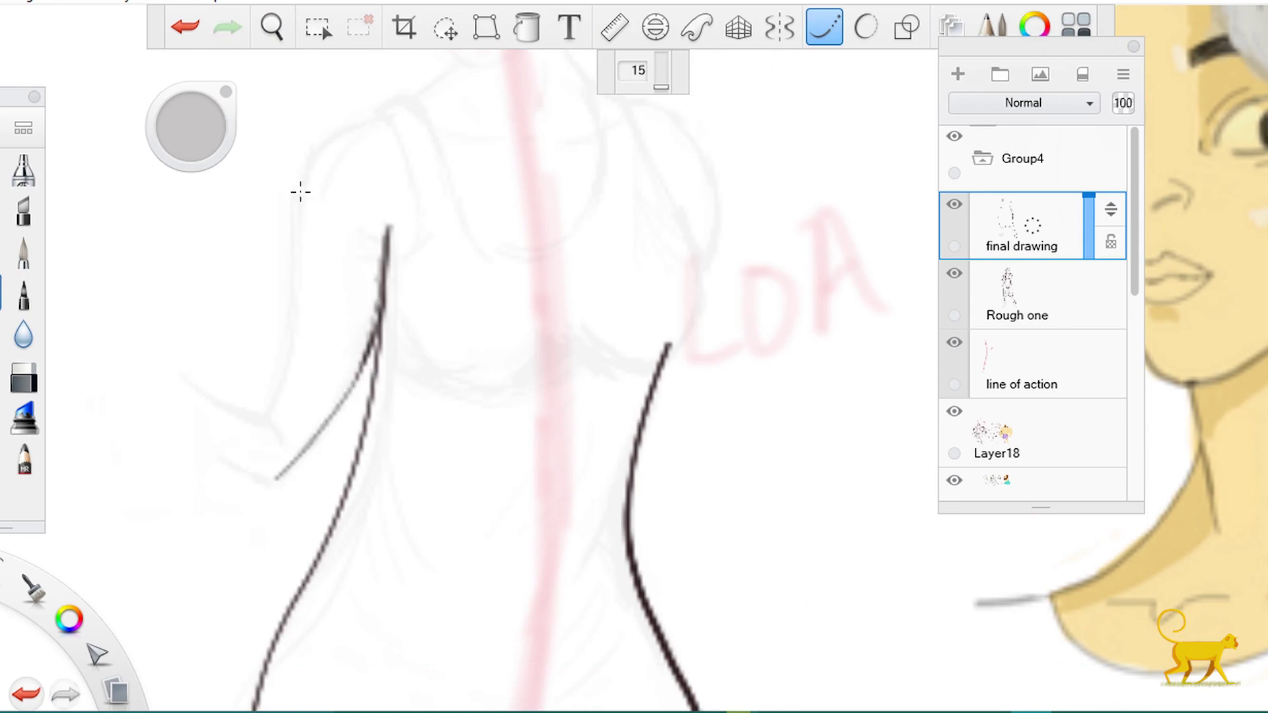
drag(383, 115, 268, 413)
mouse_move(166, 328)
mouse_down()
mouse_move(252, 417)
mouse_move(277, 424)
mouse_up()
mouse_move(154, 344)
mouse_down()
mouse_move(230, 481)
mouse_move(274, 477)
mouse_move(264, 486)
mouse_up()
key(e)
key(e)
Ink the dress's scooped neckline with its strap tops and the right armhole edge curving around the bust.
key(space)
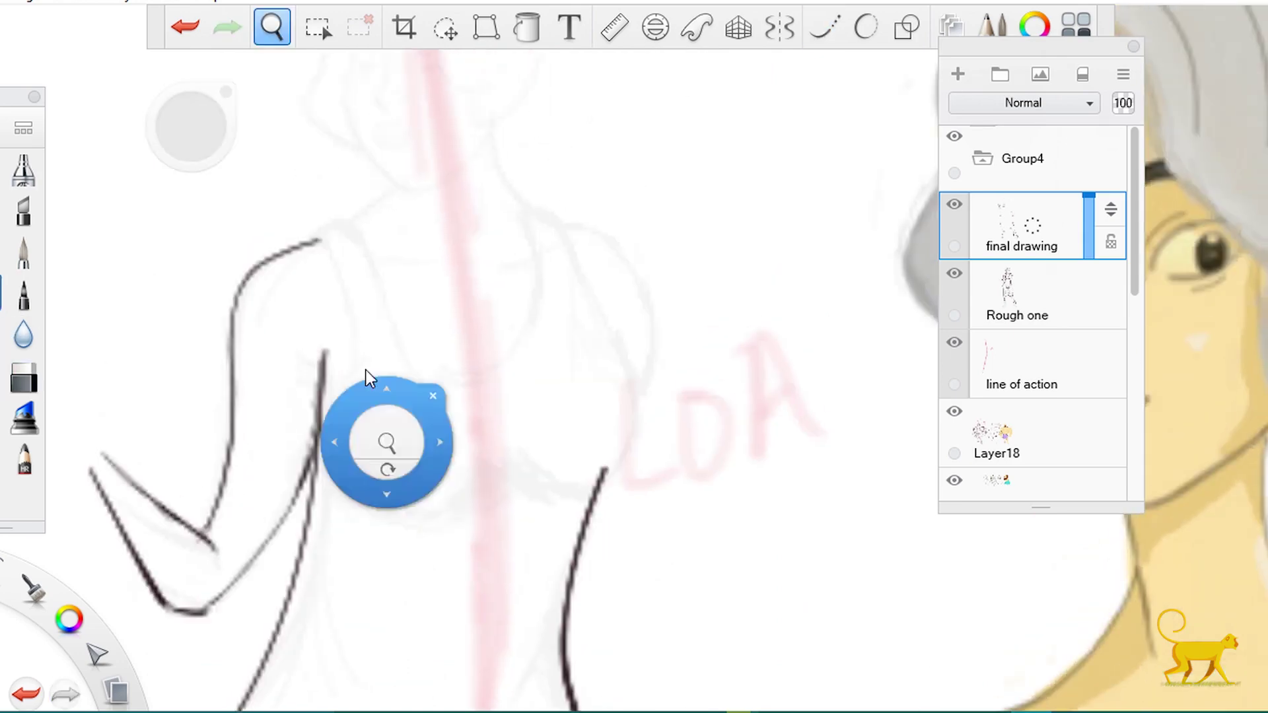
mouse_move(320, 228)
mouse_down()
mouse_move(396, 362)
mouse_move(532, 218)
mouse_move(567, 233)
mouse_move(563, 219)
mouse_move(601, 317)
mouse_up()
key(ctrl+z)
key(ctrl+z)
mouse_move(563, 222)
mouse_down()
mouse_move(638, 416)
mouse_move(566, 489)
mouse_up()
click(24, 376)
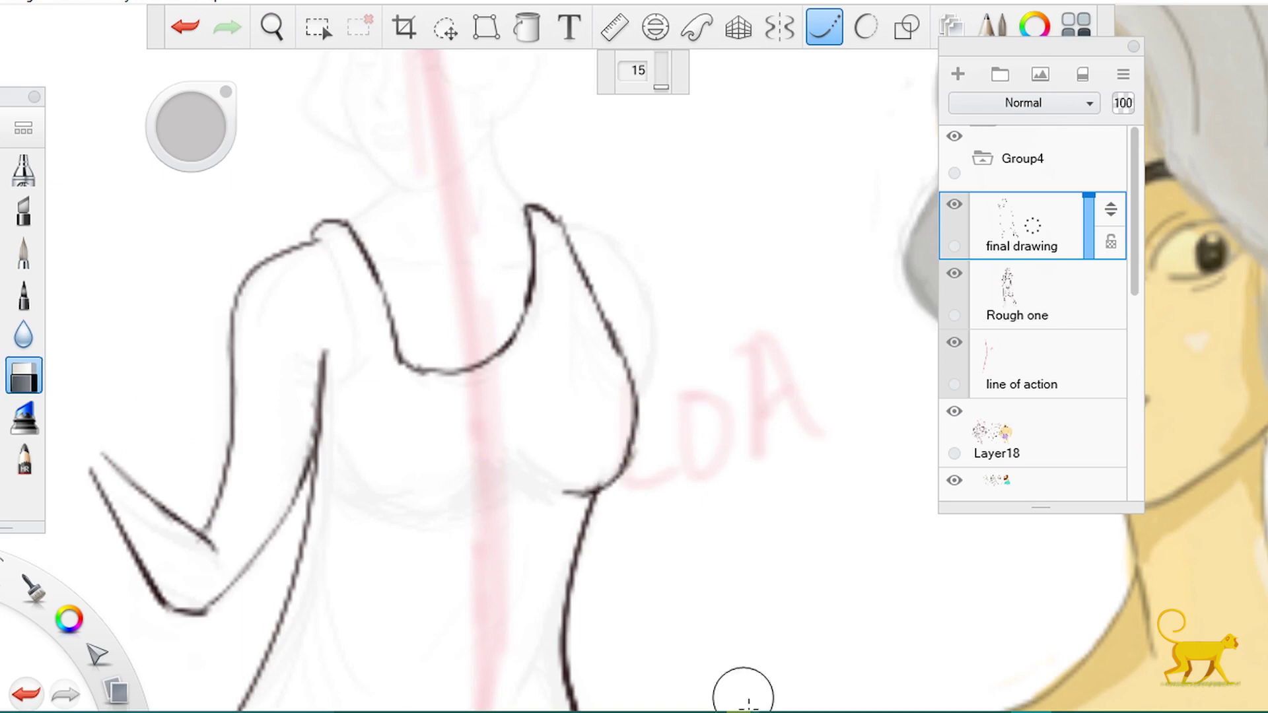
Ink the curved armhole edge from the left strap down to the armpit, undoing the earlier attempts.
click(24, 298)
drag(317, 241, 360, 347)
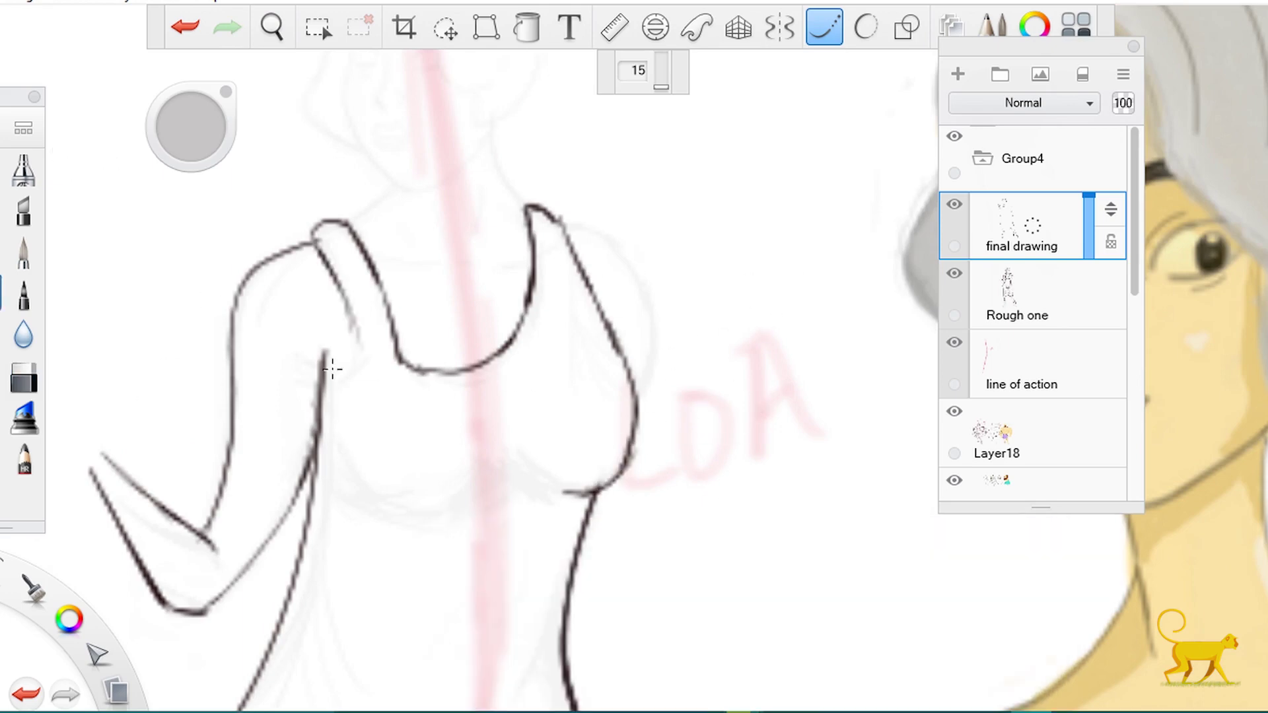
key(ctrl+z)
key(ctrl+z)
drag(319, 254, 333, 362)
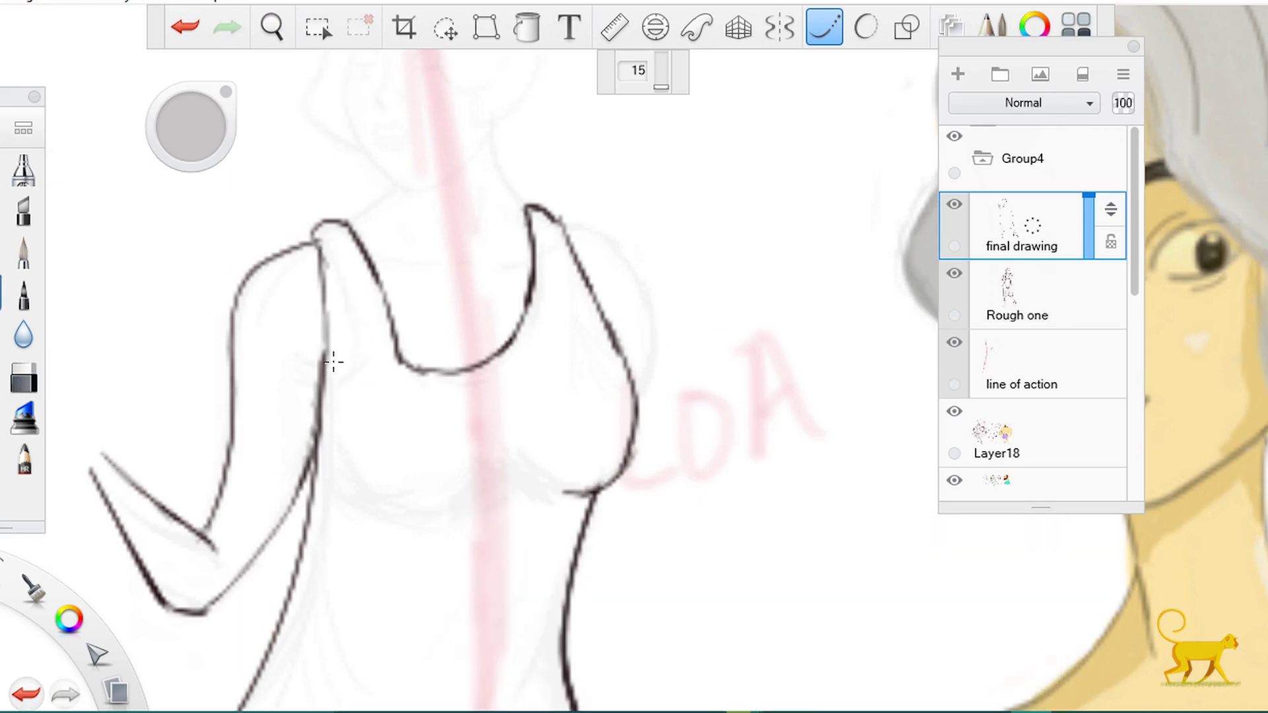
scroll(325, 363, down, 5)
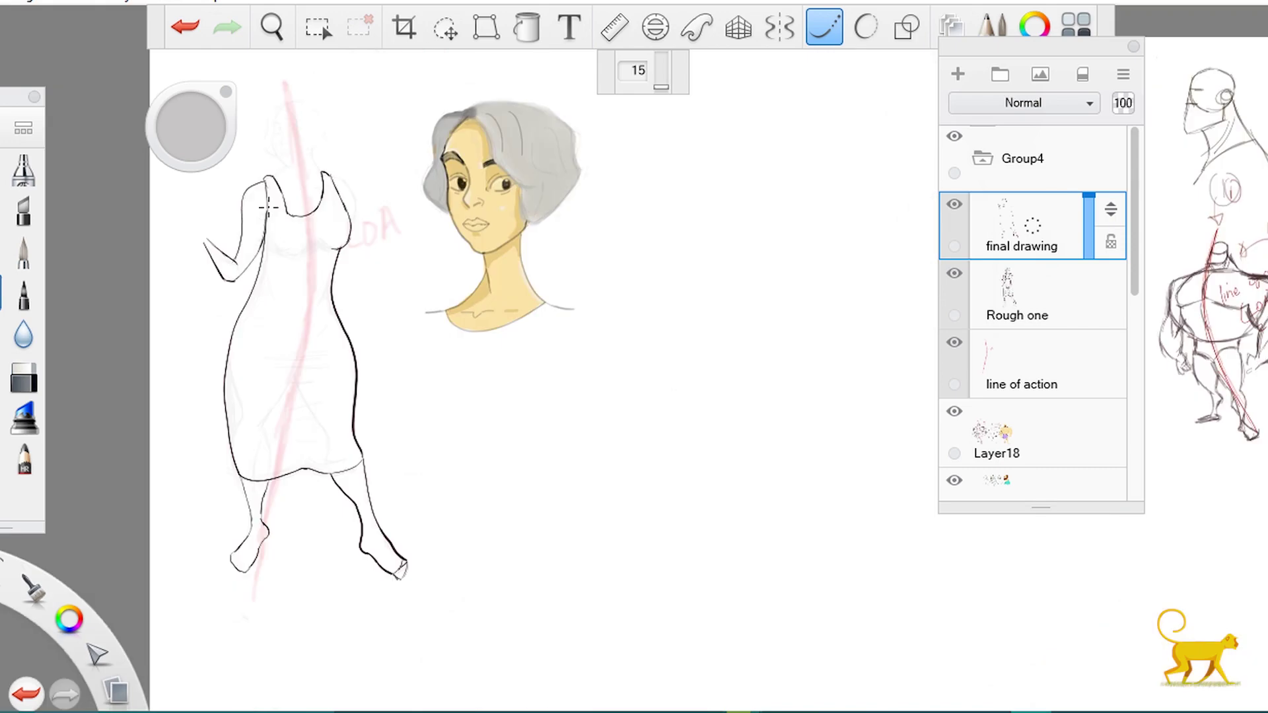
drag(276, 193, 481, 414)
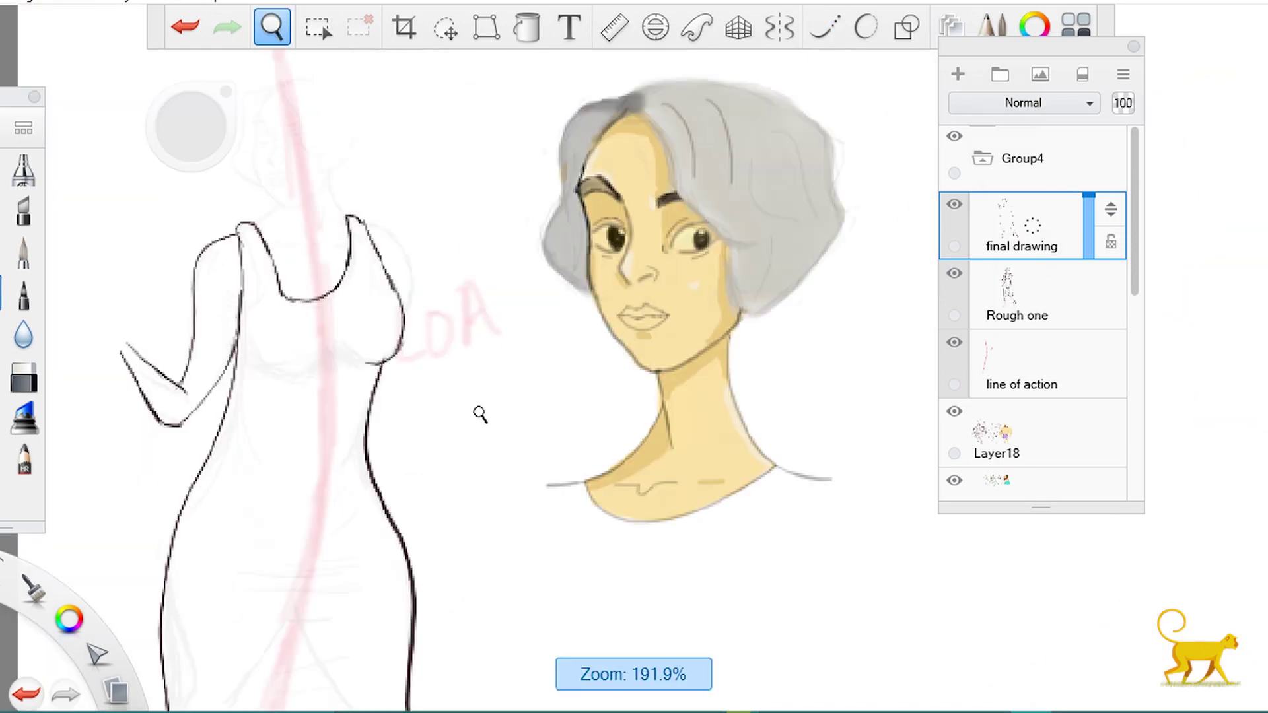
key(ctrl+z)
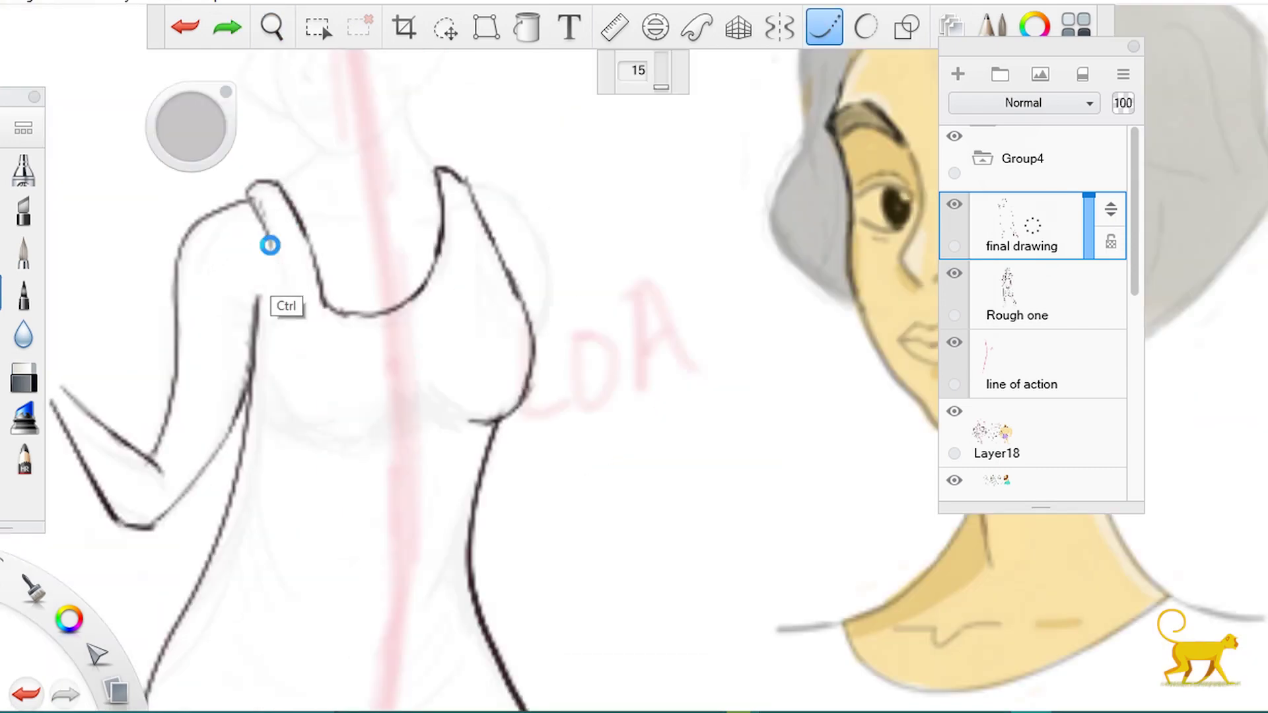
key(ctrl+z)
drag(314, 237, 304, 426)
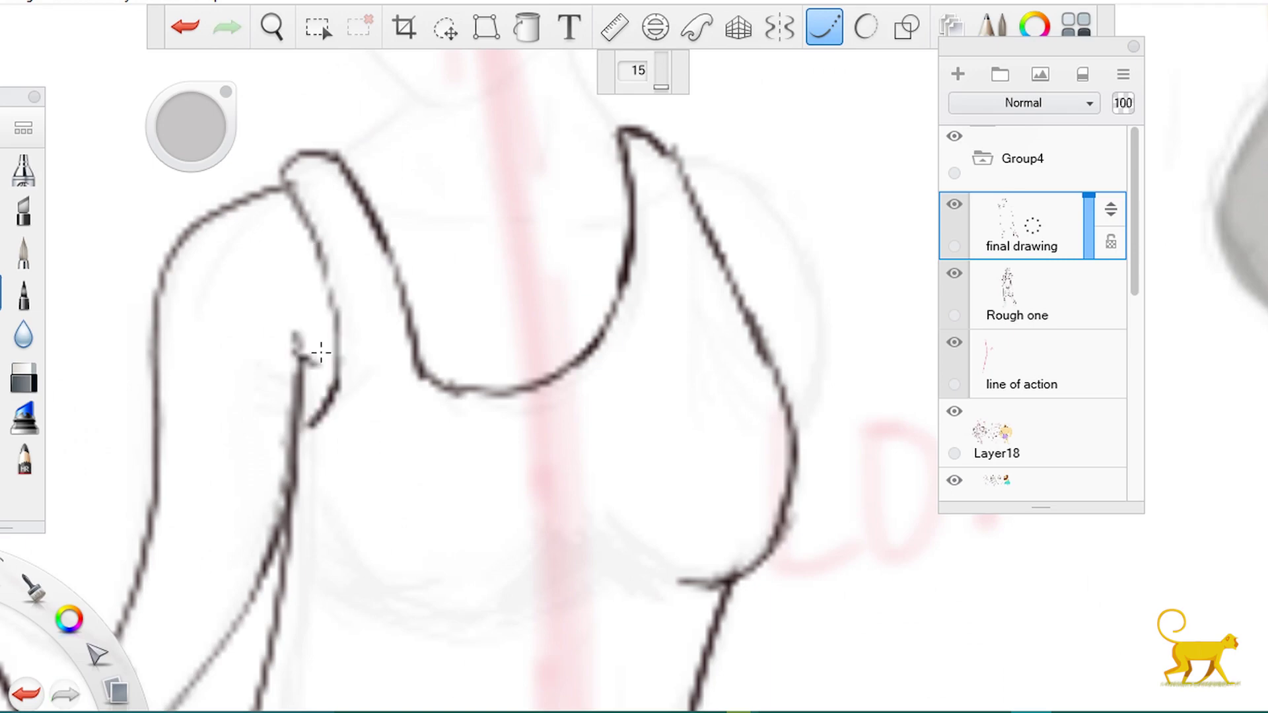
Ink the under-bust creases and short fold lines at the waist, across the skirt and above the hem.
scroll(321, 353, down, 3)
drag(379, 236, 356, 269)
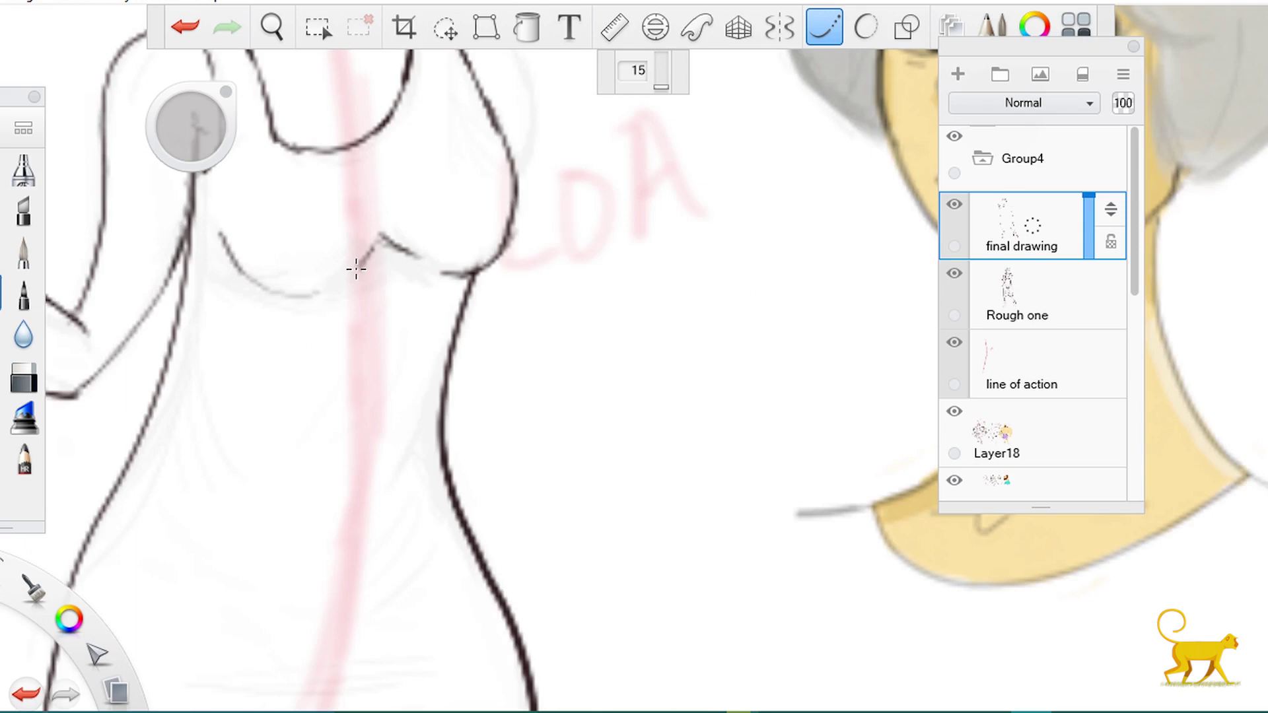
scroll(357, 353, down, 3)
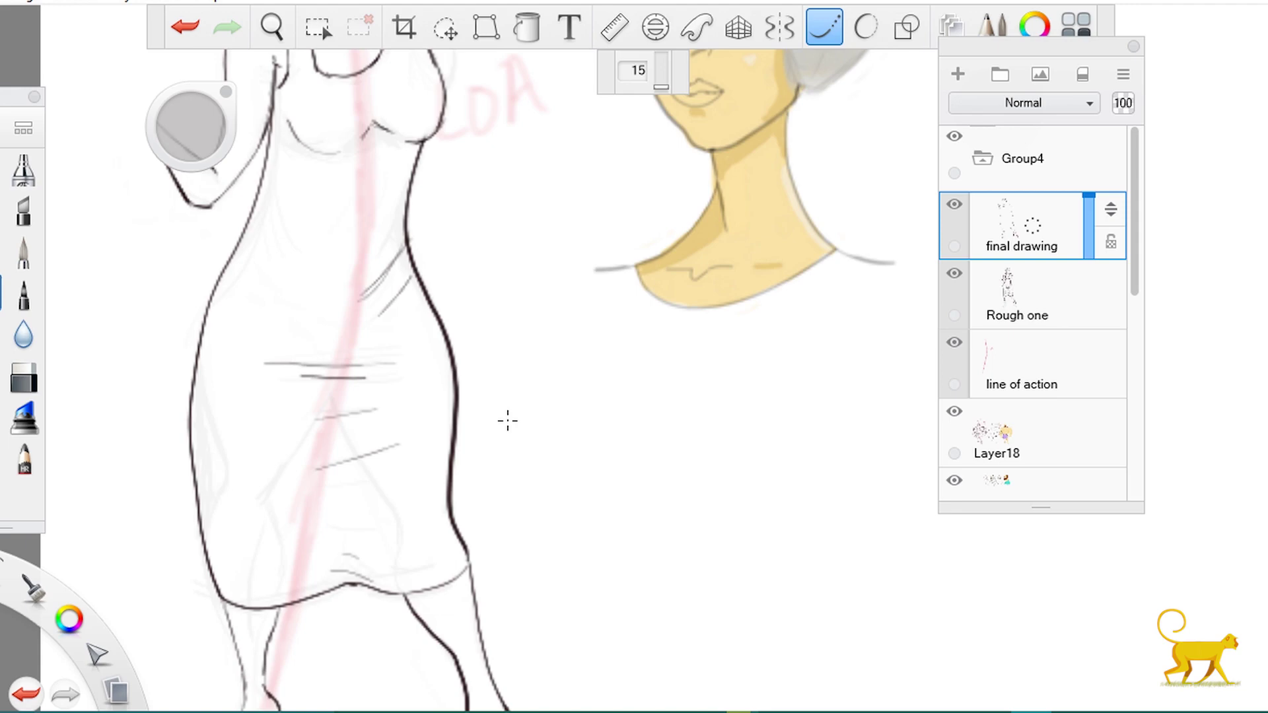
Ink the right shoulder and upper arm curve from the strap to the side of the bust, with an inner contour.
scroll(508, 421, up, 3)
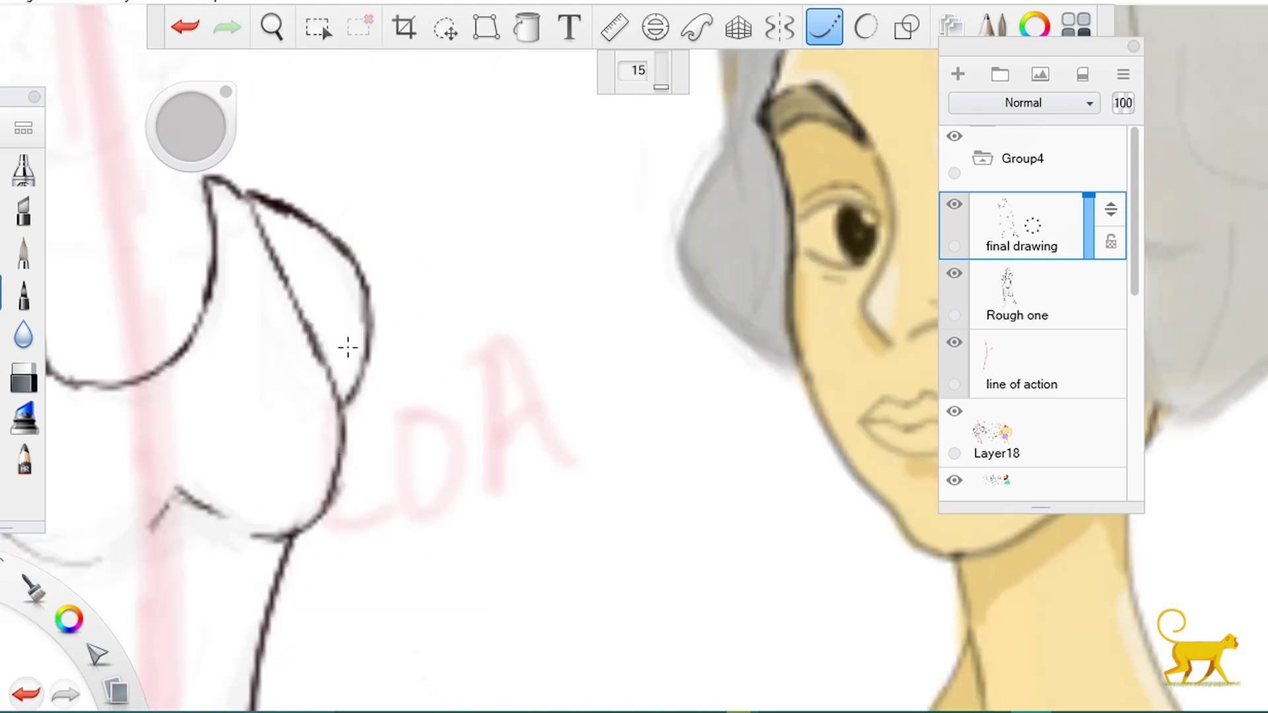
scroll(361, 222, down, 3)
scroll(295, 268, up, 3)
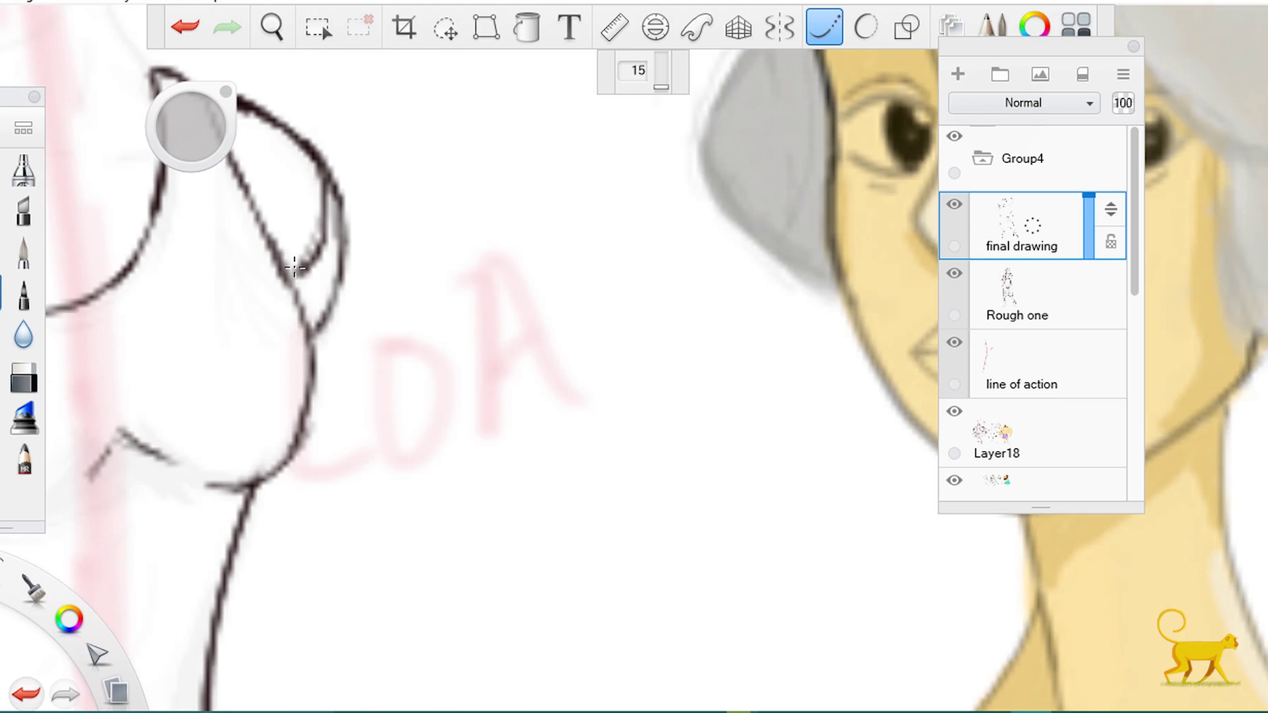
scroll(294, 267, down, 5)
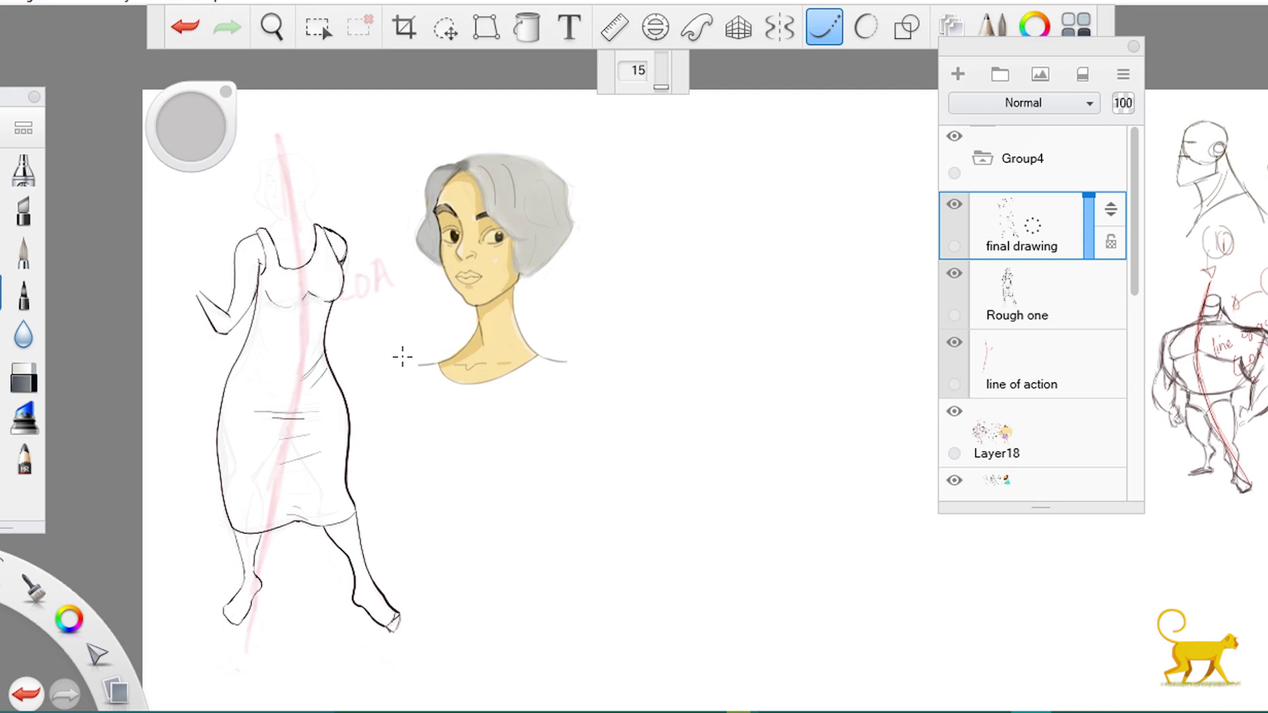
Raise the Rough one layer's opacity to 33 to reveal the head sketch, and make the final drawing layer active.
scroll(257, 263, up, 5)
key(ctrl+z)
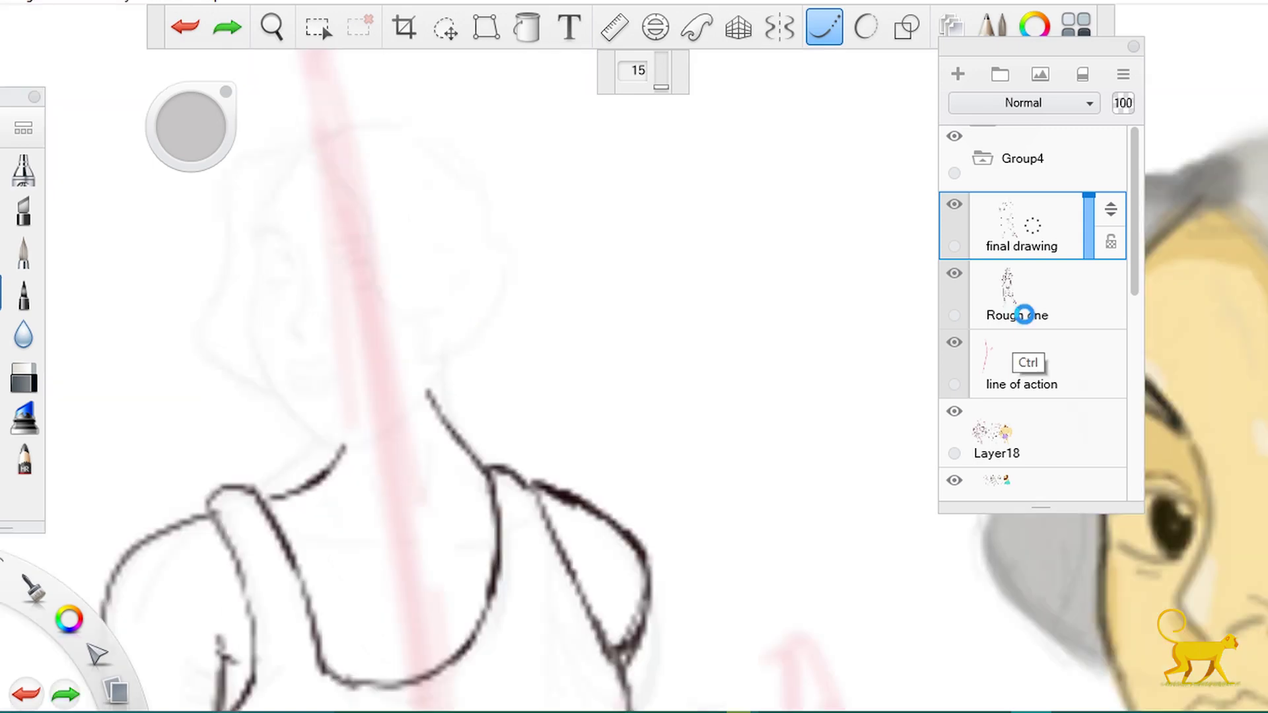
click(1024, 315)
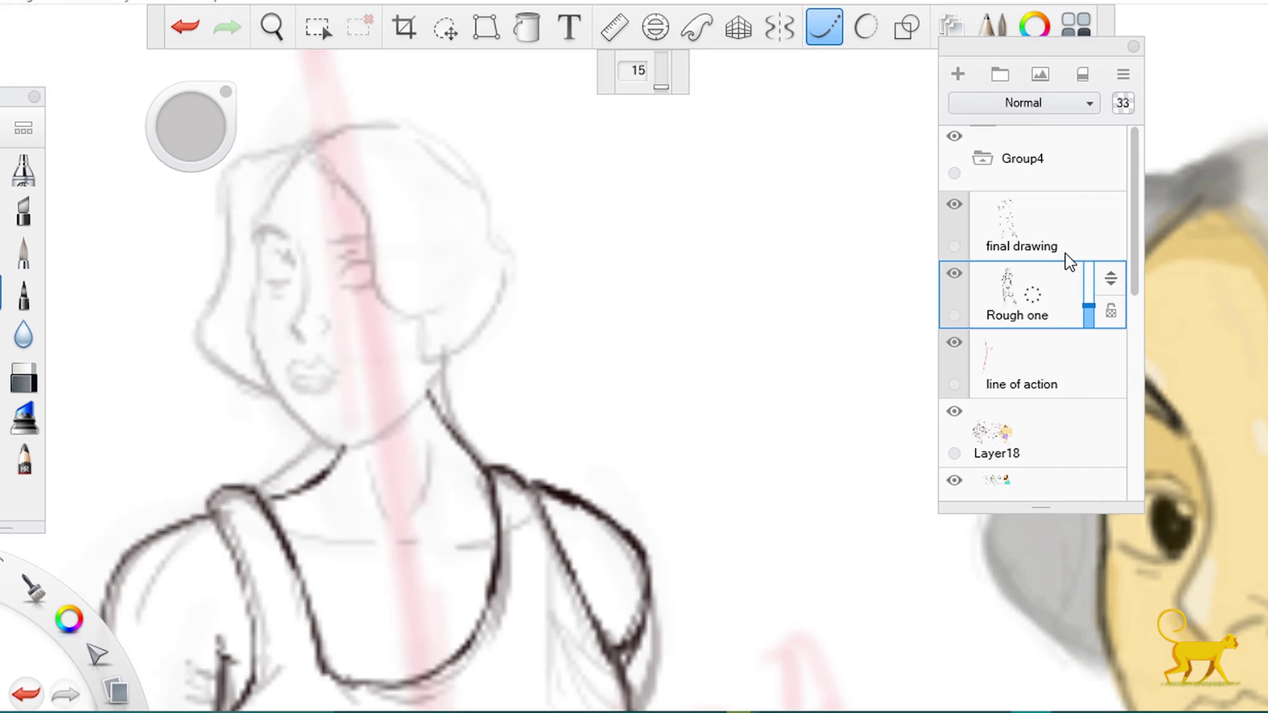
click(1065, 254)
Ink the face contour around the cheek and jaw, and outline the wavy bob haircut with its parting.
drag(254, 235, 426, 389)
drag(419, 317, 433, 362)
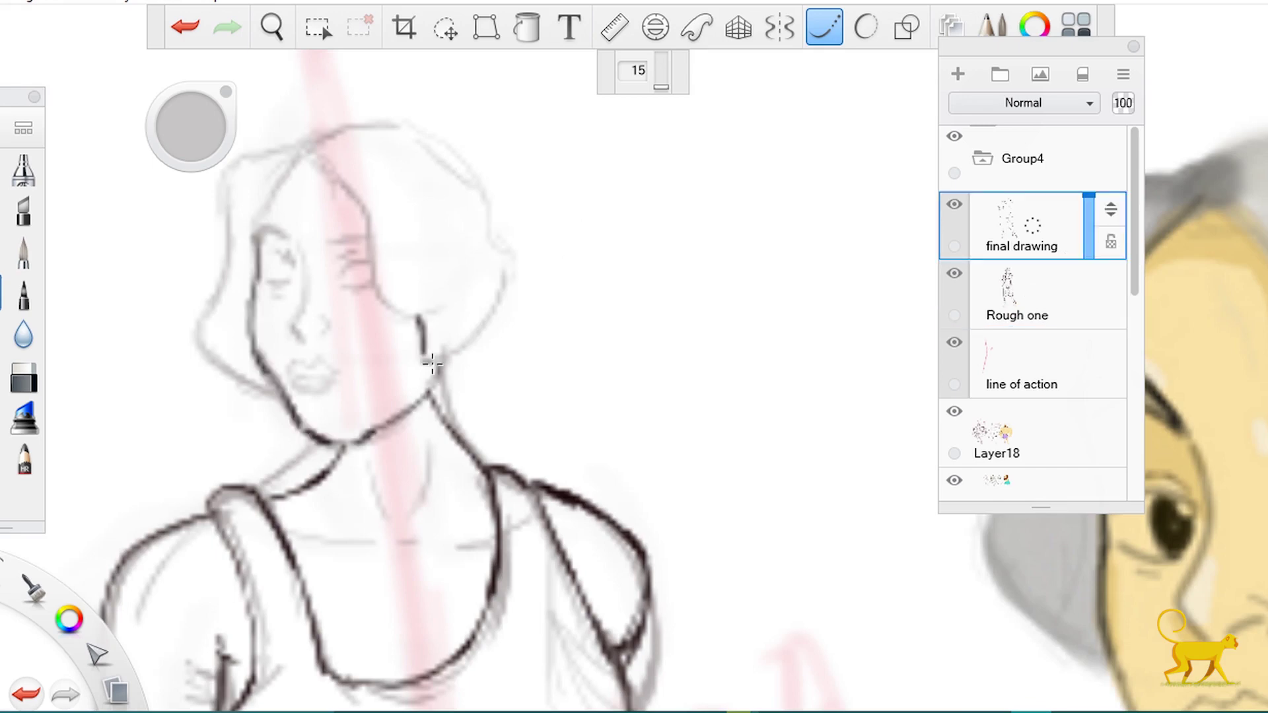
mouse_move(432, 362)
mouse_down()
mouse_move(223, 284)
mouse_move(273, 396)
mouse_up()
drag(296, 157, 363, 123)
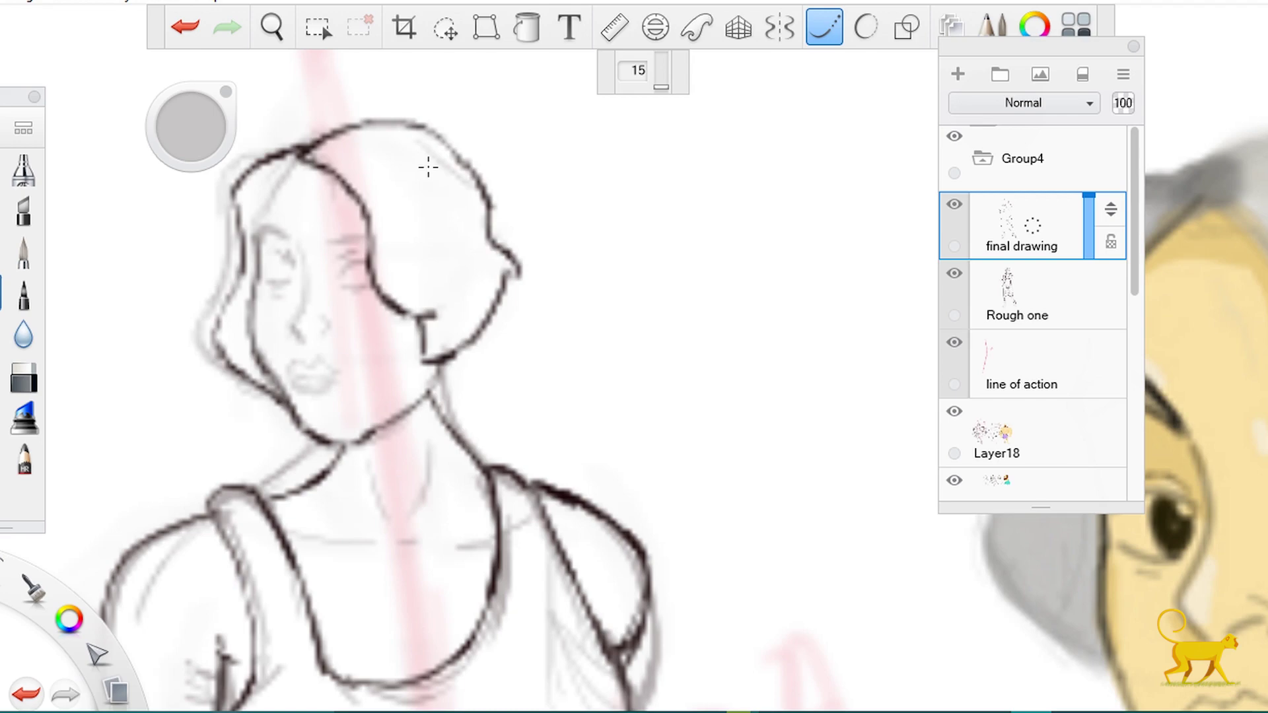
Ink the inner wave lines of the hair, the hairline beside the forehead and both eyebrows.
drag(428, 150, 484, 243)
drag(302, 153, 254, 250)
drag(253, 231, 299, 248)
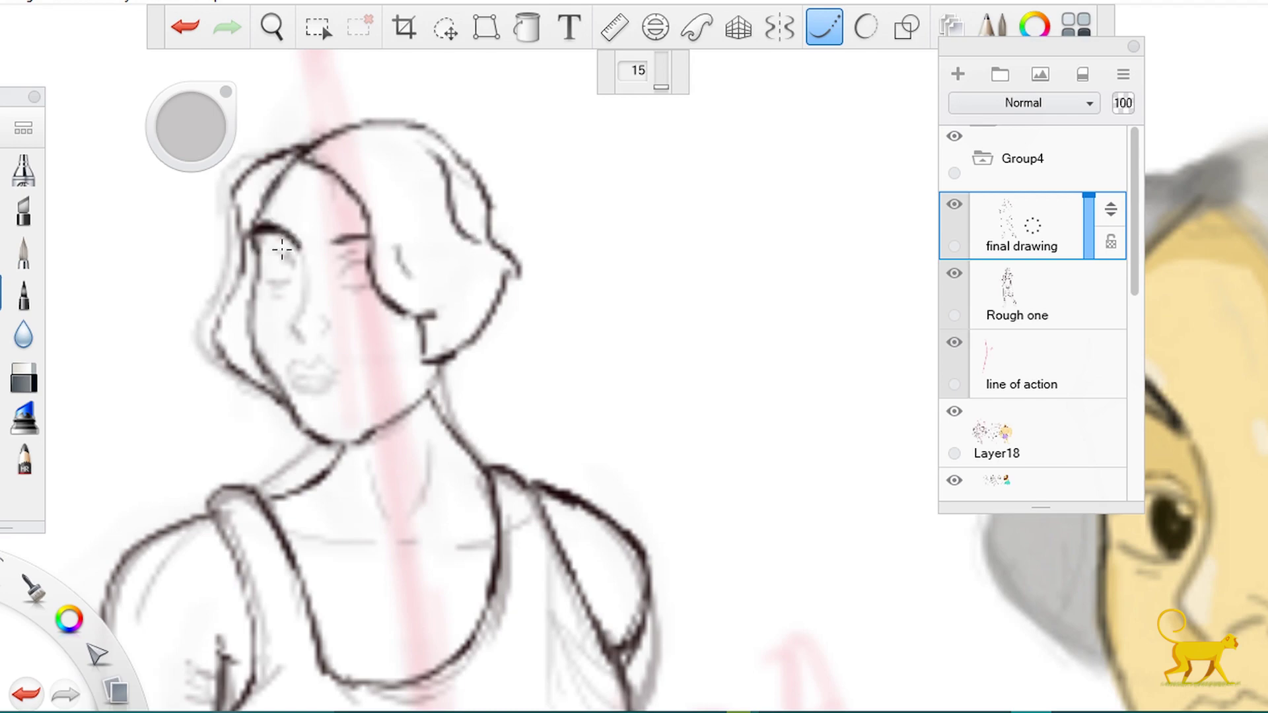
Ink the facial features following the sketch: both eyes, the nose and the lips.
scroll(282, 249, up, 3)
scroll(197, 424, down, 2)
scroll(311, 249, up, 2)
mouse_move(363, 245)
mouse_down()
mouse_move(329, 260)
mouse_move(340, 290)
mouse_up()
drag(198, 225, 192, 278)
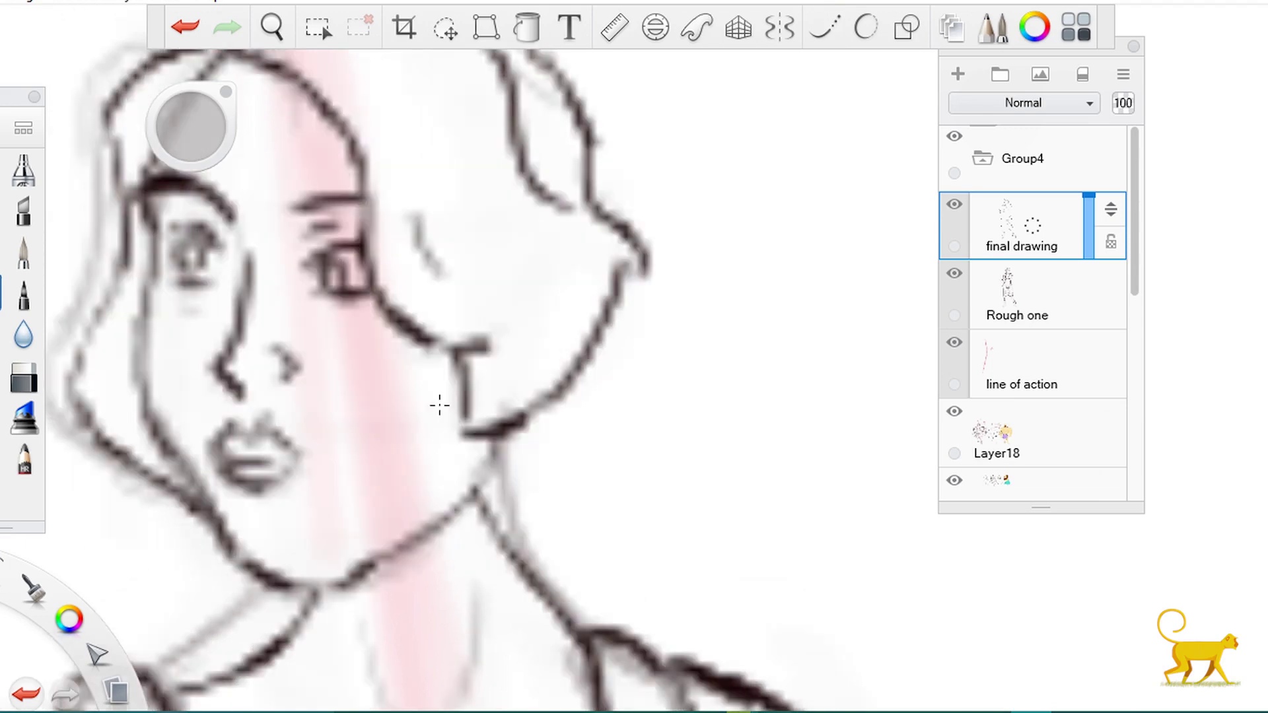
Hide the line of action and Rough one layers so only the inked figure shows.
scroll(440, 406, down, 5)
click(954, 342)
key(space)
scroll(365, 397, up, 3)
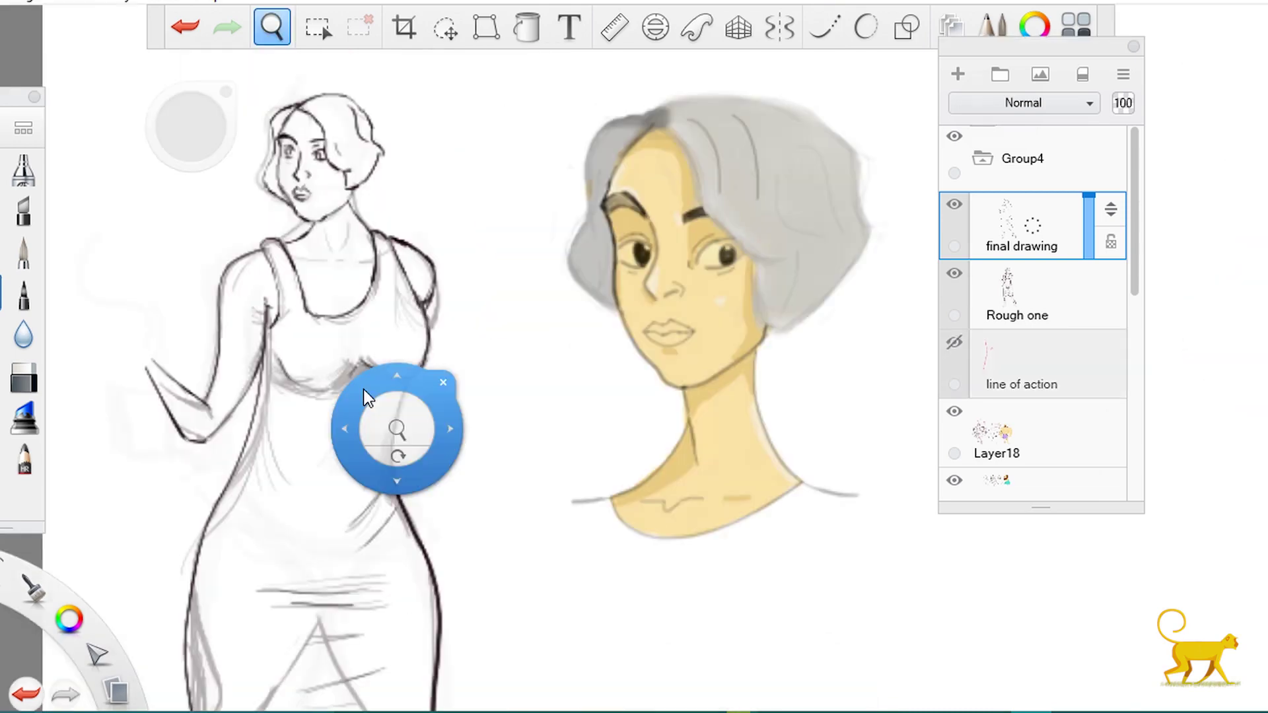
drag(363, 390, 403, 192)
key(Home)
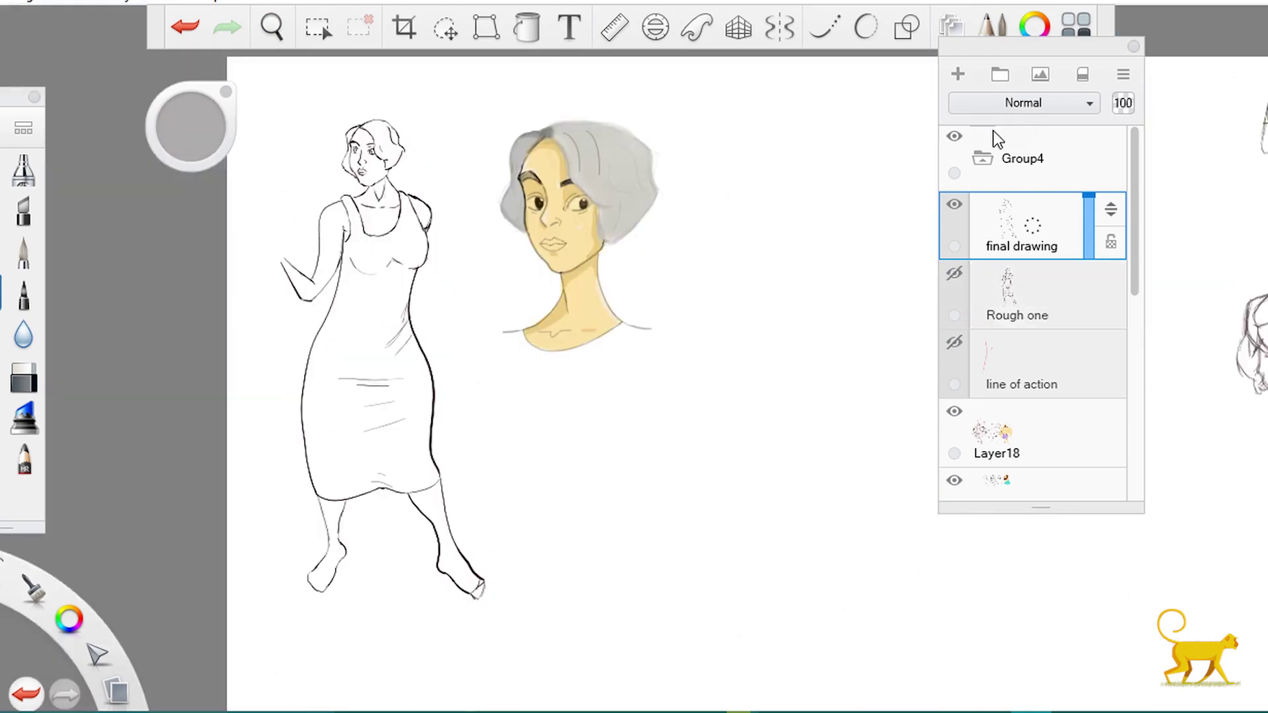
Add a new layer named colouring and place it directly below the final drawing layer.
click(958, 74)
click(1021, 225)
click(1021, 243)
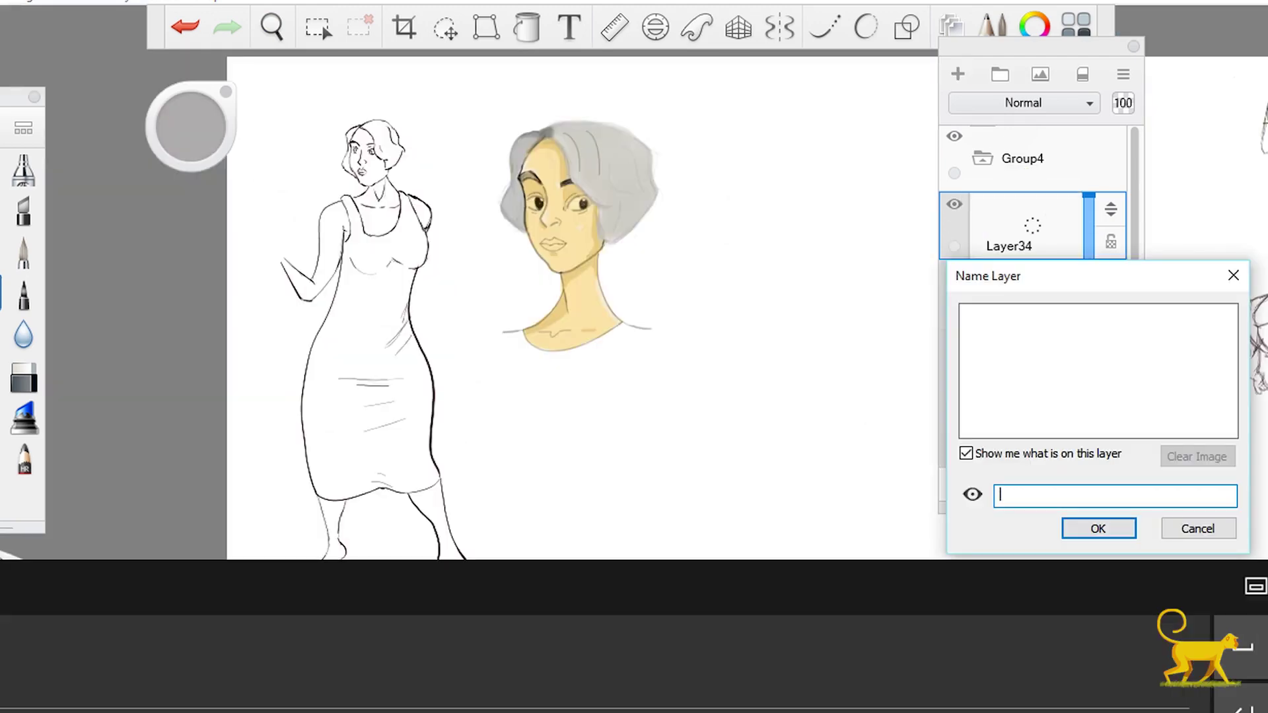
key(BackSpace)
text(uring)
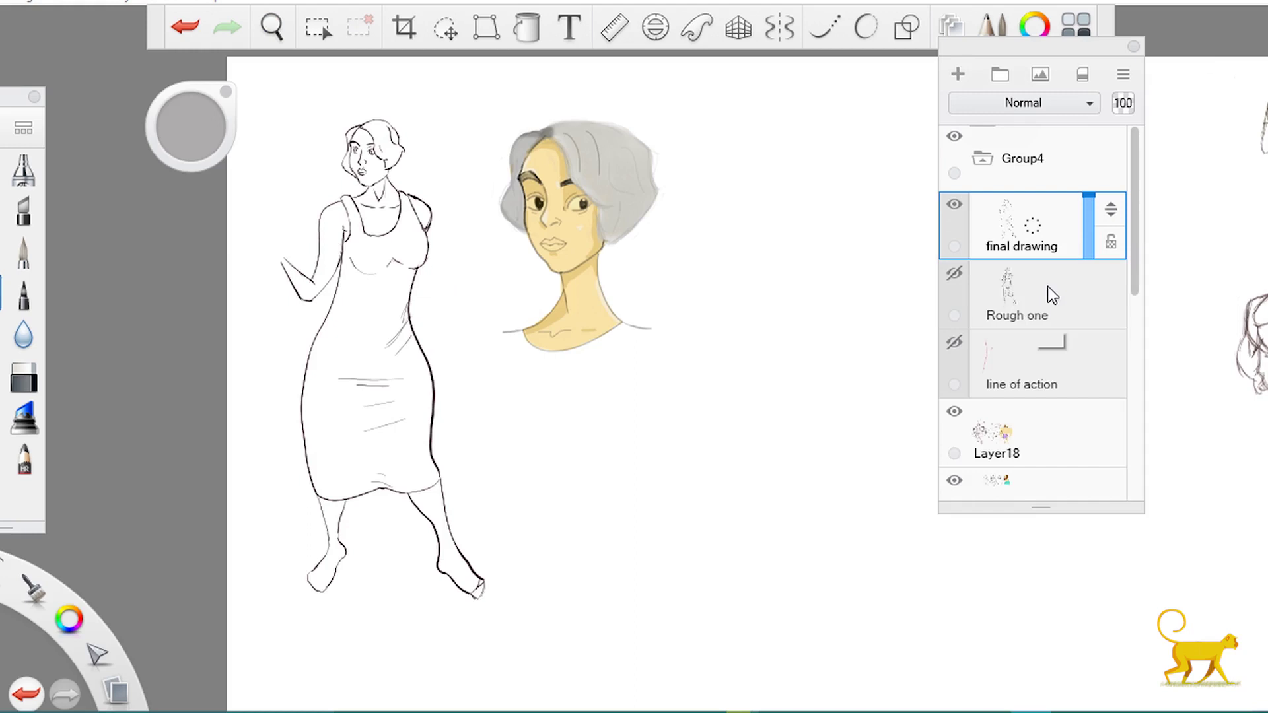
mouse_move(1048, 287)
mouse_down()
mouse_move(979, 339)
mouse_move(1011, 310)
mouse_up()
Switch to the Copic Extra Broad Nib marker, test it on the empty canvas and undo the test strokes.
drag(687, 394, 660, 527)
key(ctrl+z)
click(24, 416)
drag(617, 362, 651, 531)
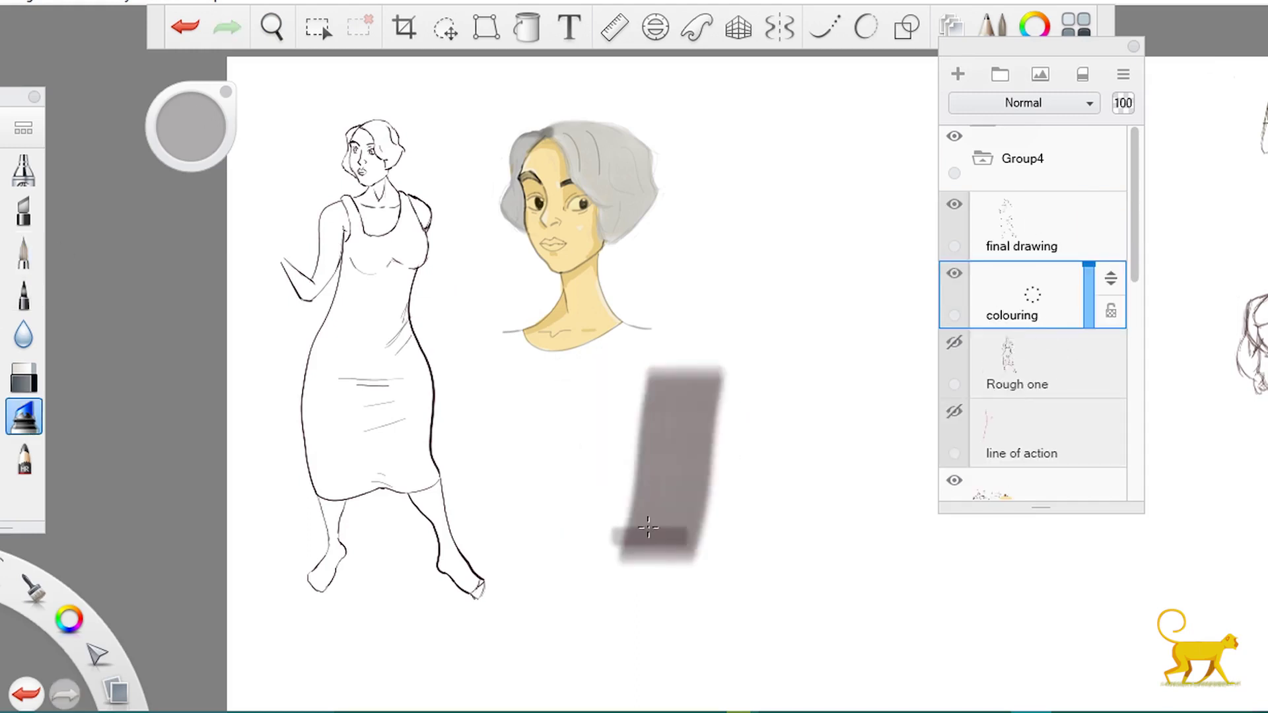
key(ctrl+z)
Sample light grey from the portrait's hair, adjust the marker size and block in the woman's hair.
key(ctrl+l)
alt+click(628, 163)
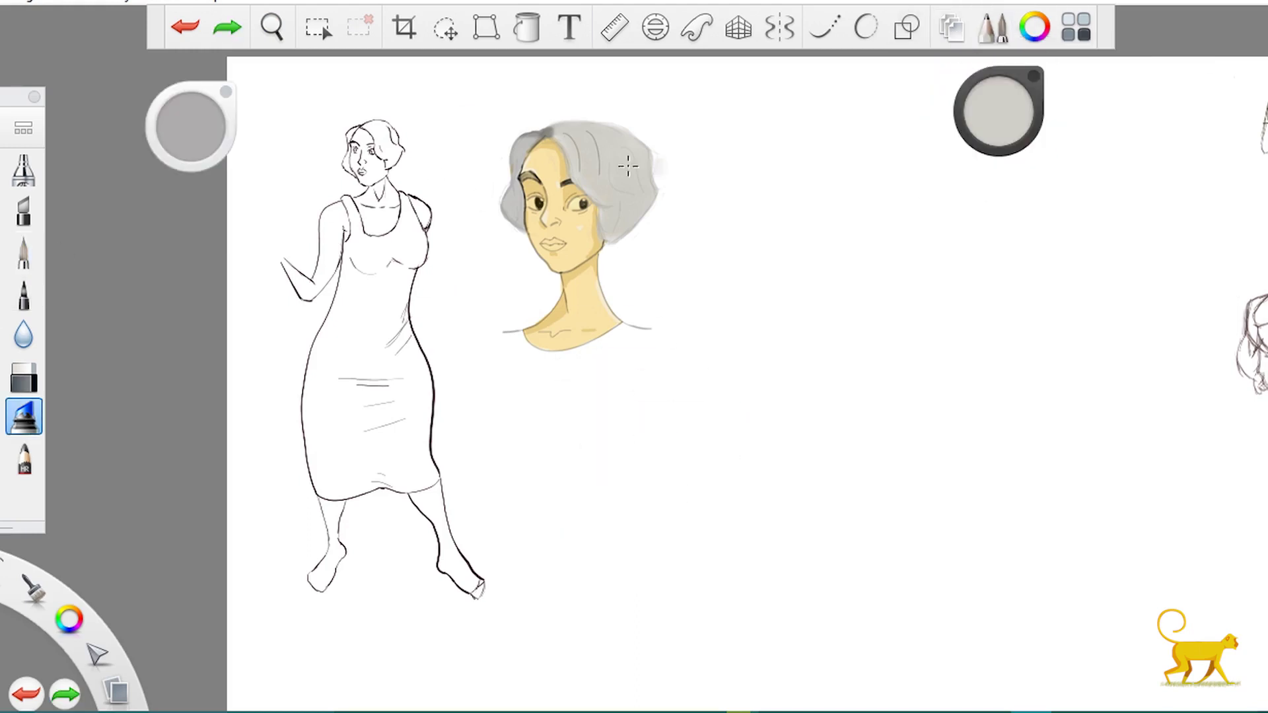
key(ctrl+alt+b)
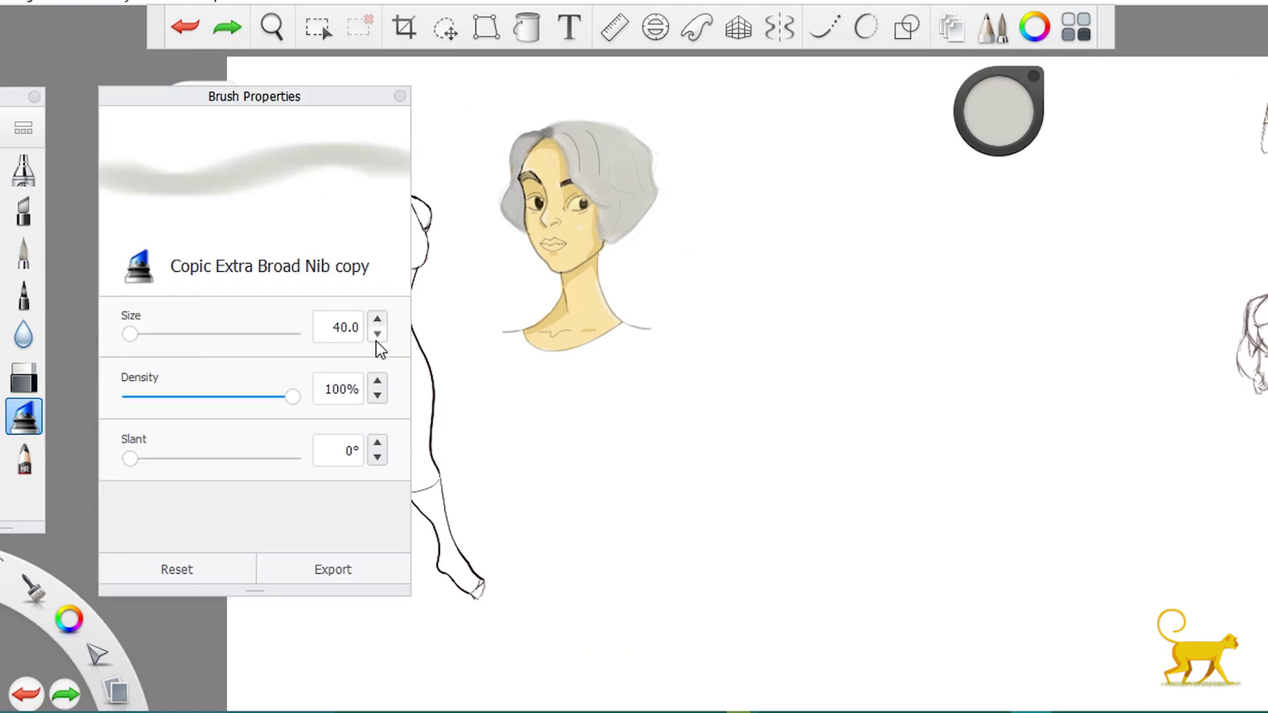
click(377, 324)
click(399, 93)
drag(370, 119, 370, 158)
Erase the grey that spills outside the hair outline around the head, face and neck.
key(e)
key(space)
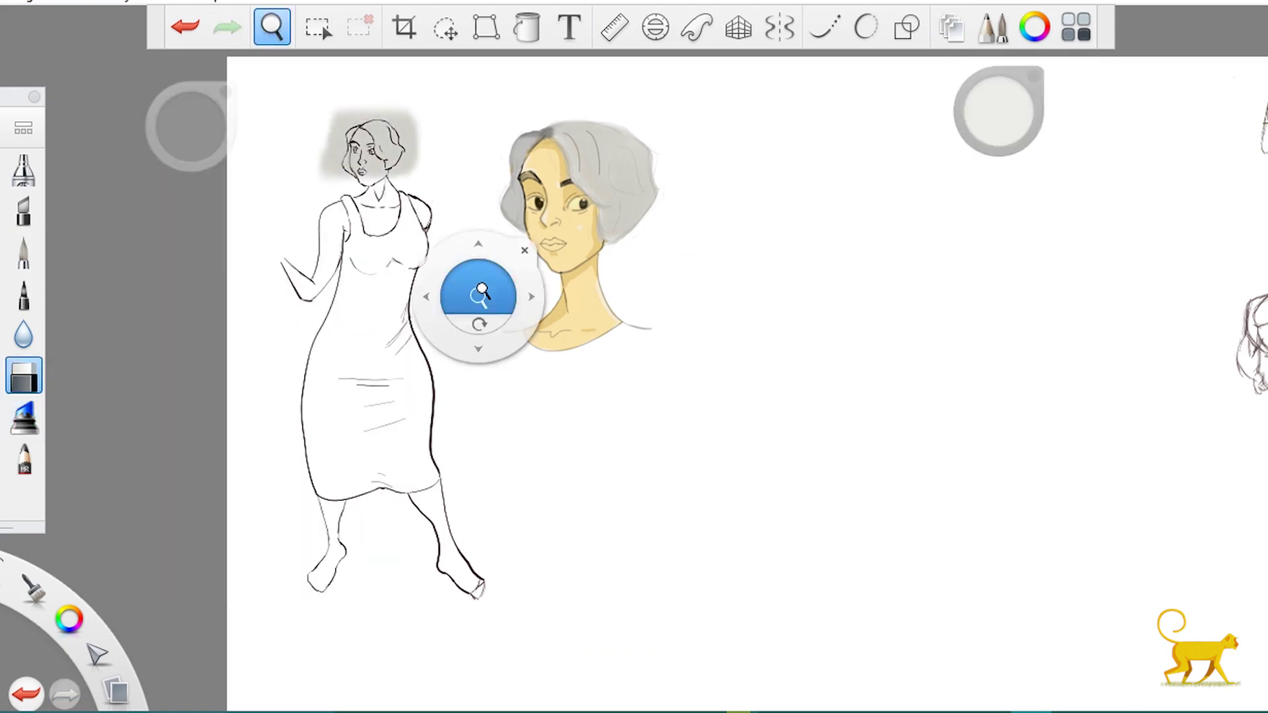
drag(482, 288, 529, 289)
mouse_move(284, 284)
mouse_down()
mouse_move(284, 159)
mouse_move(311, 125)
mouse_move(409, 125)
mouse_move(475, 277)
mouse_up()
mouse_move(304, 196)
mouse_down()
mouse_move(380, 264)
mouse_move(363, 185)
mouse_up()
Reduce the eraser size and clean the remaining grey from inside the face and along the hair edges.
key(ctrl+alt+b)
drag(159, 331, 133, 331)
key(ctrl+alt+b)
scroll(341, 245, up, 3)
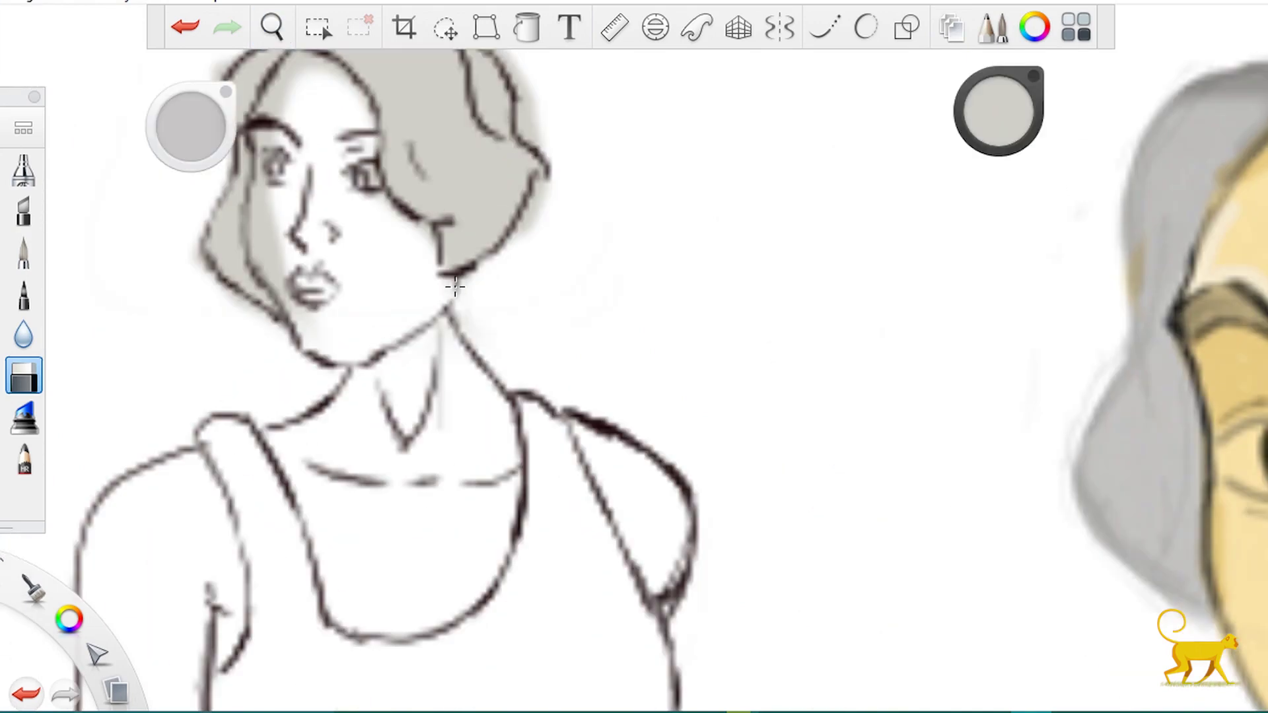
key(space)
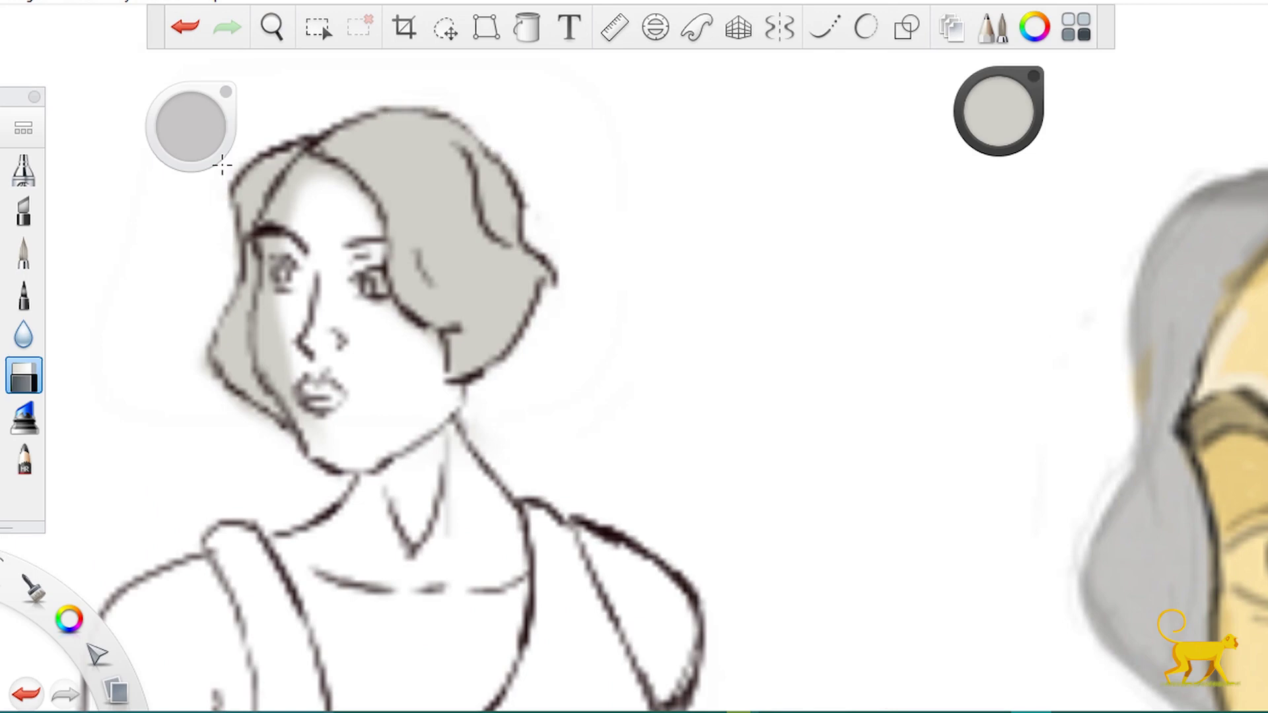
drag(284, 330, 271, 335)
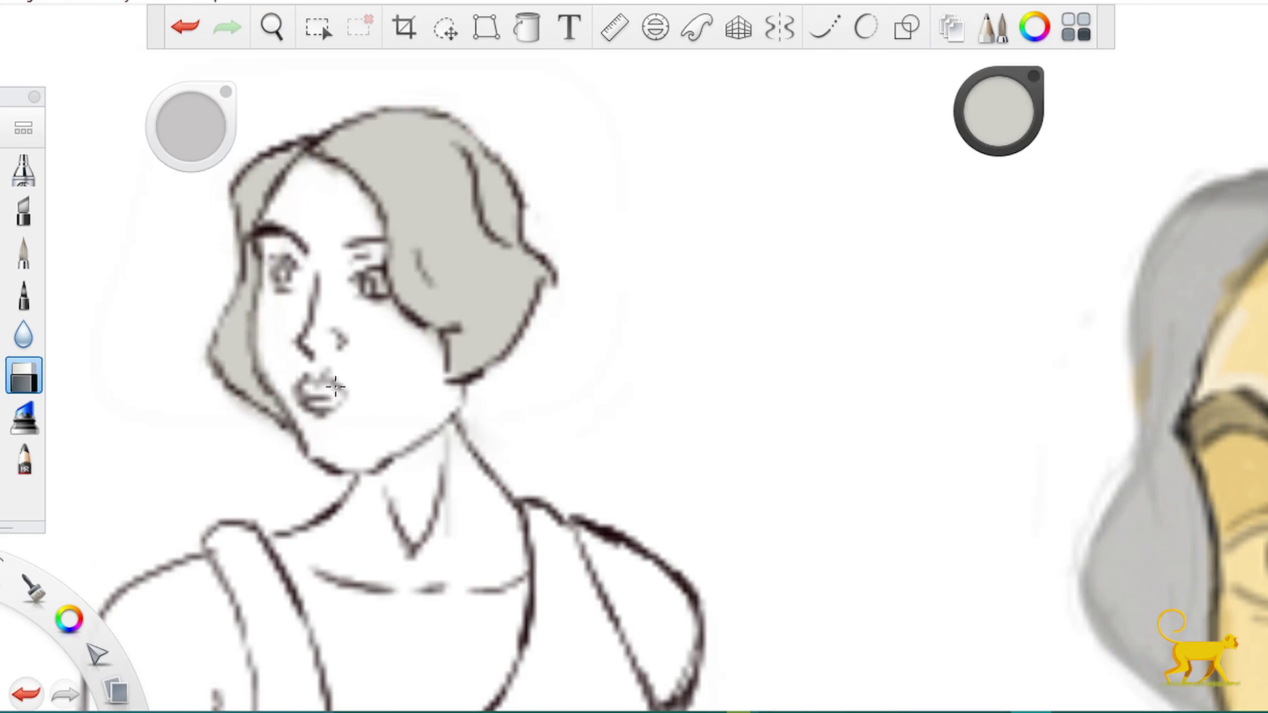
Choose a darker grey and brush shadows onto the far hair lock, along the parting and behind the inner wave.
drag(999, 109, 996, 125)
click(24, 251)
mouse_move(291, 150)
mouse_down()
mouse_move(247, 257)
mouse_move(232, 362)
mouse_move(259, 399)
mouse_up()
mouse_move(490, 173)
mouse_down()
mouse_move(399, 278)
mouse_move(324, 135)
mouse_move(436, 116)
mouse_up()
Add a shadow patch to the side of the hair and erase shading that spills past the outline.
click(24, 378)
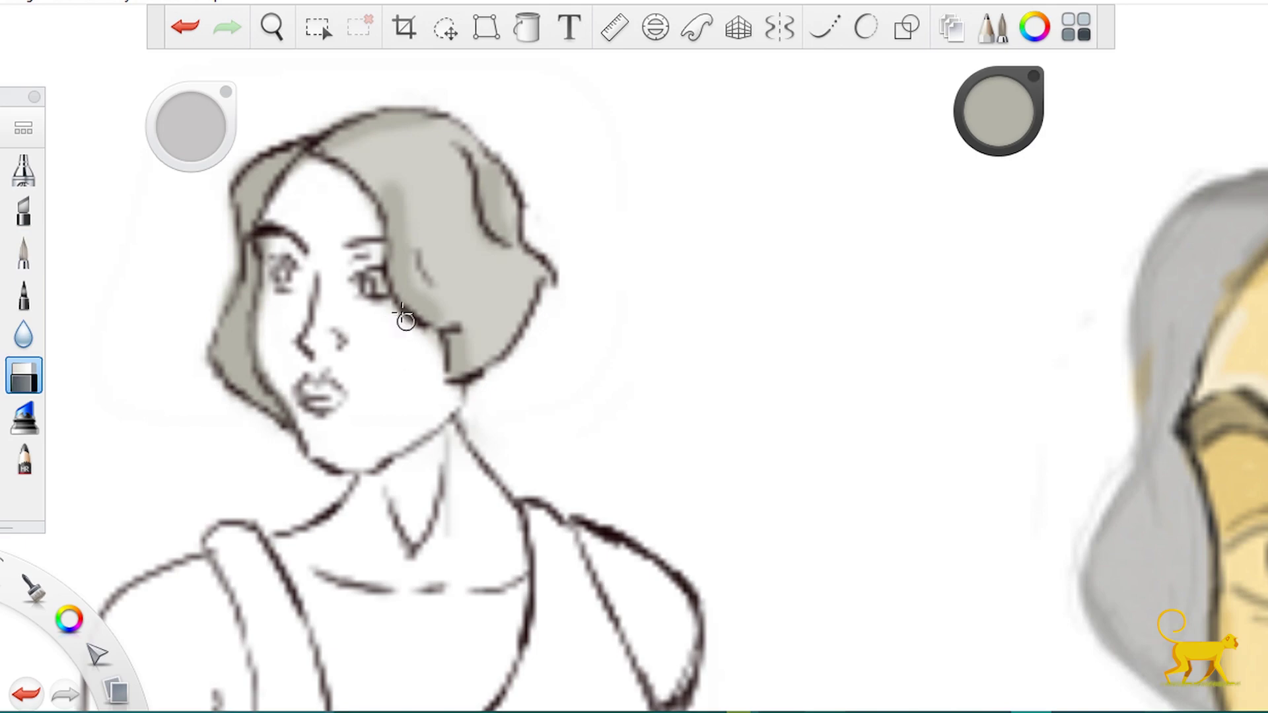
key(e)
drag(450, 227, 475, 264)
key(e)
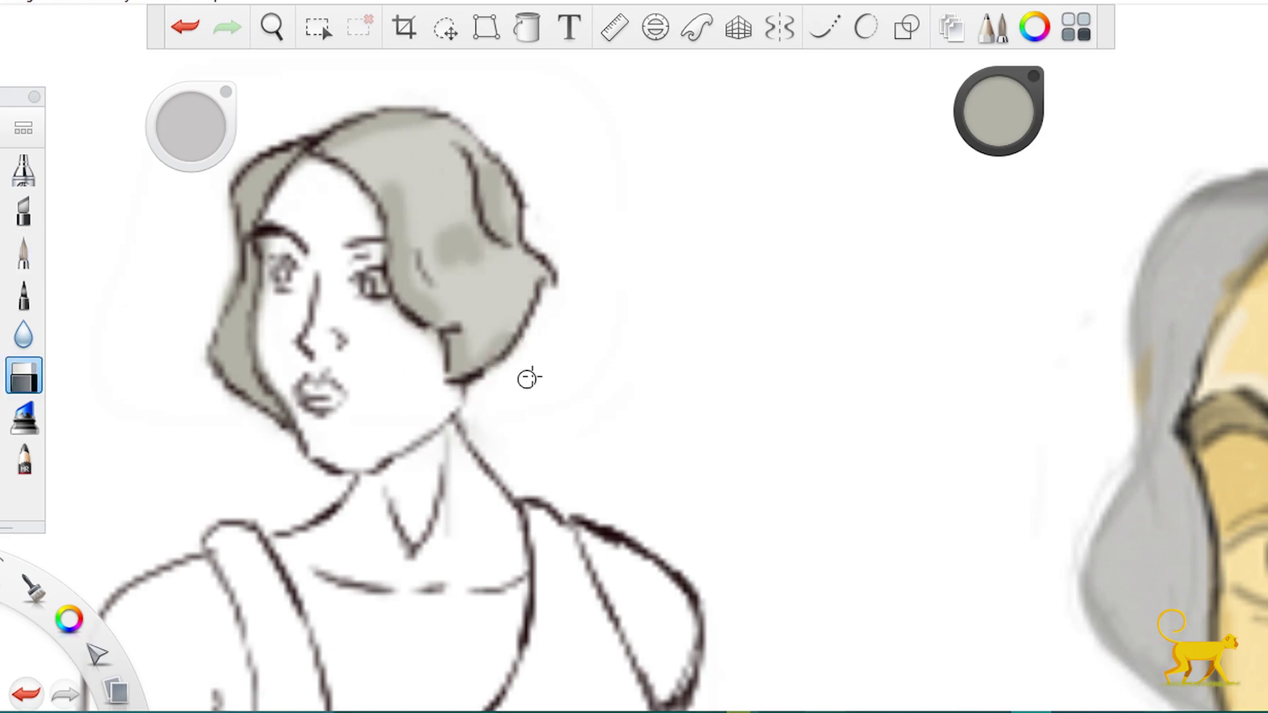
mouse_move(176, 255)
mouse_down()
mouse_move(198, 278)
mouse_move(264, 474)
mouse_up()
Sample the light yellow skin tone from the reference portrait's face for the paint brush.
mouse_move(1035, 114)
mouse_down()
mouse_move(997, 187)
mouse_move(509, 285)
mouse_up()
key(e)
drag(288, 177, 414, 177)
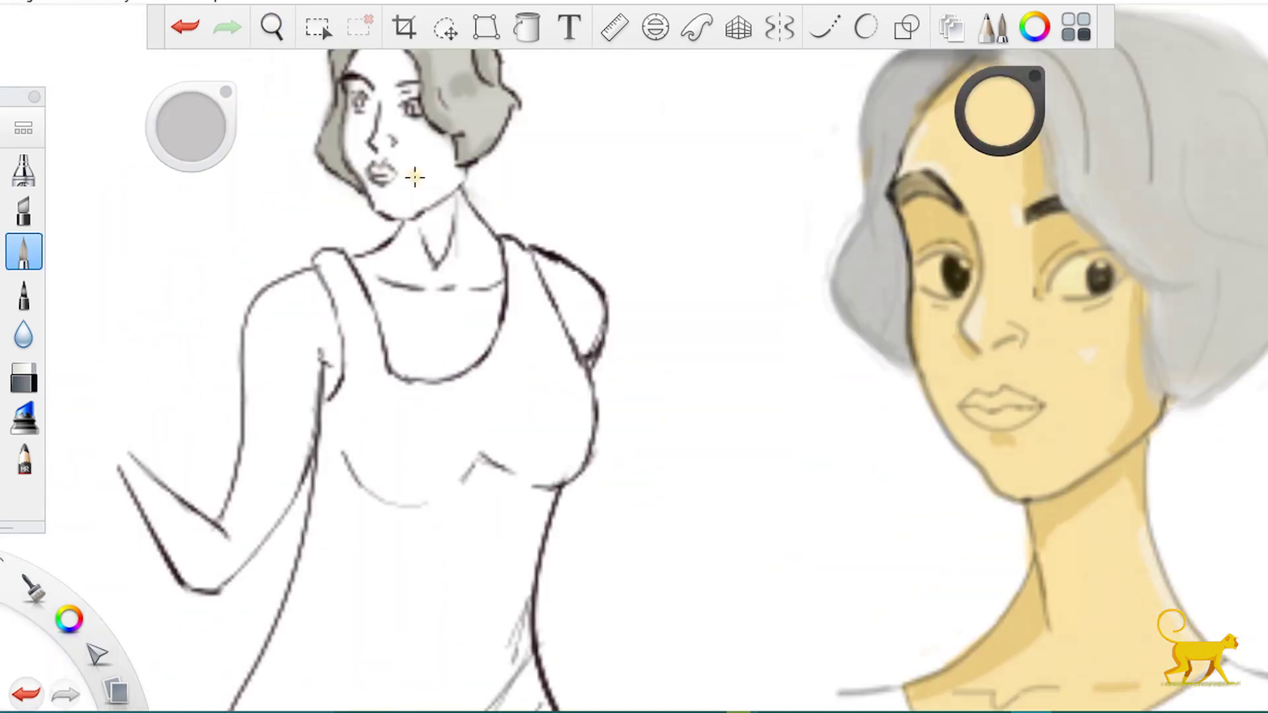
Redraw the neckline as a smoother, narrower scoop in dark ink on the final drawing layer, and erase the old neckline.
key(ctrl+l)
click(1024, 226)
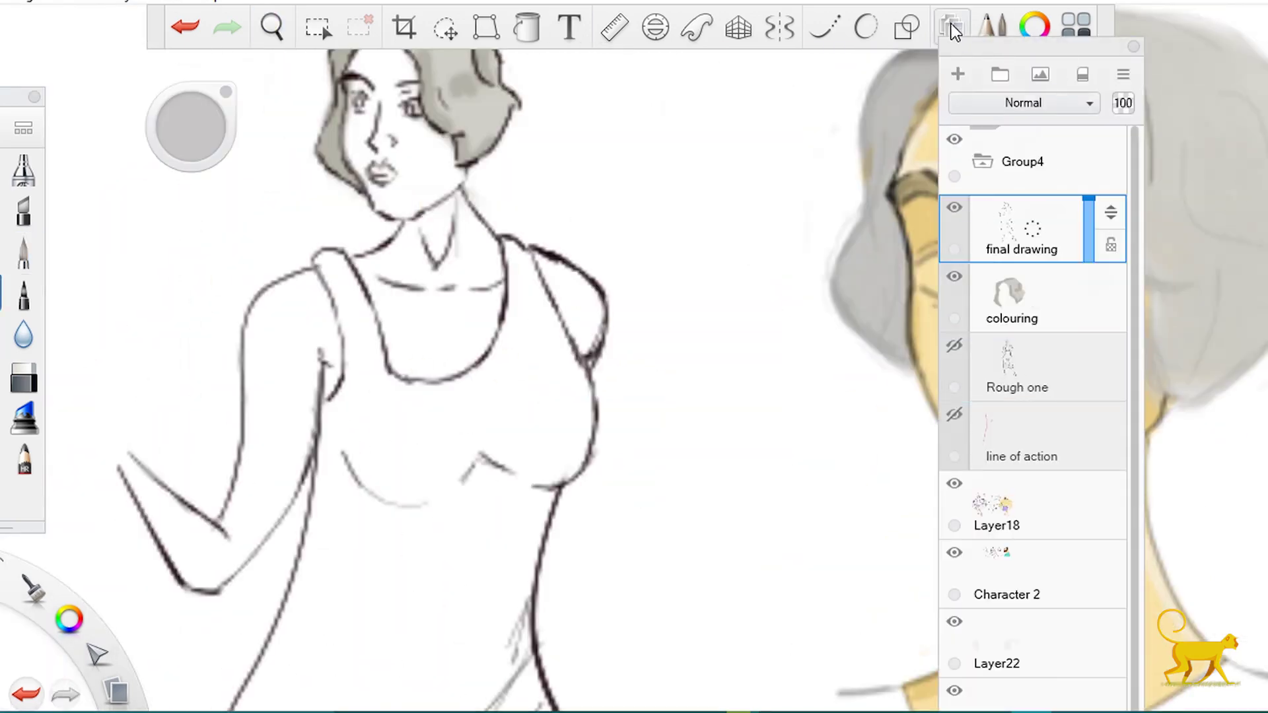
key(c)
click(993, 194)
drag(357, 258, 444, 369)
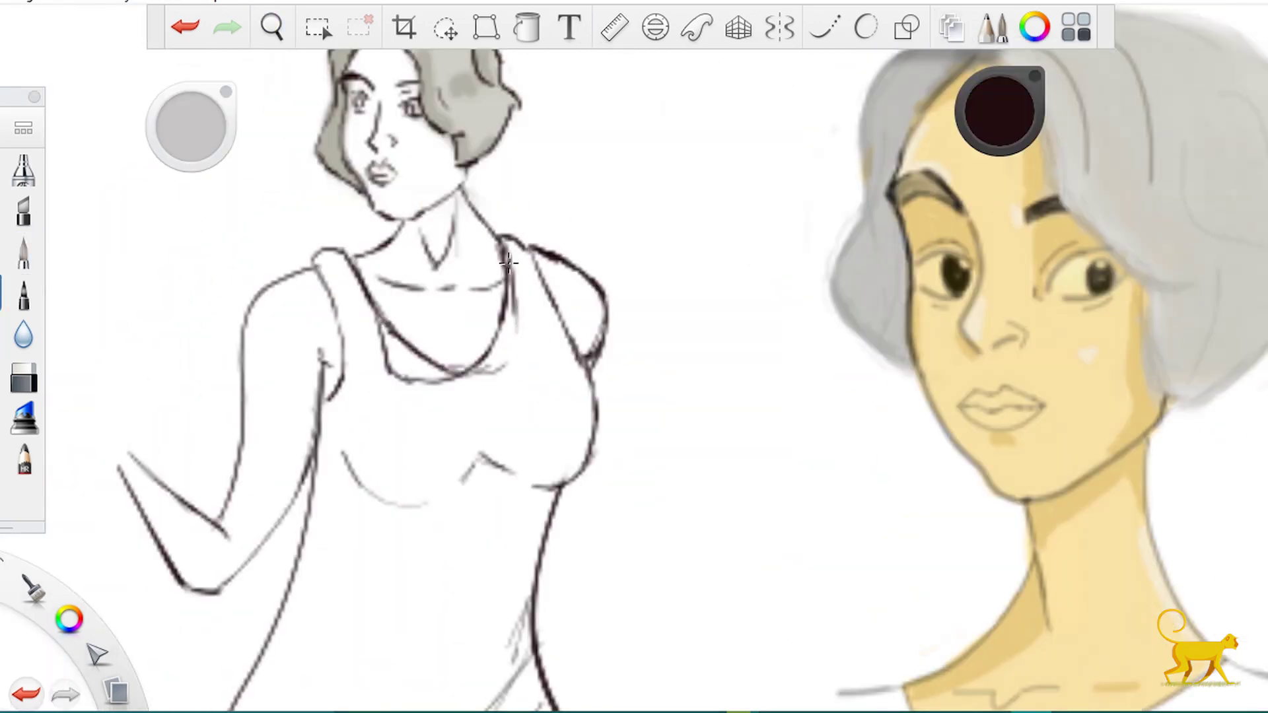
drag(508, 262, 510, 335)
click(25, 380)
drag(396, 375, 380, 337)
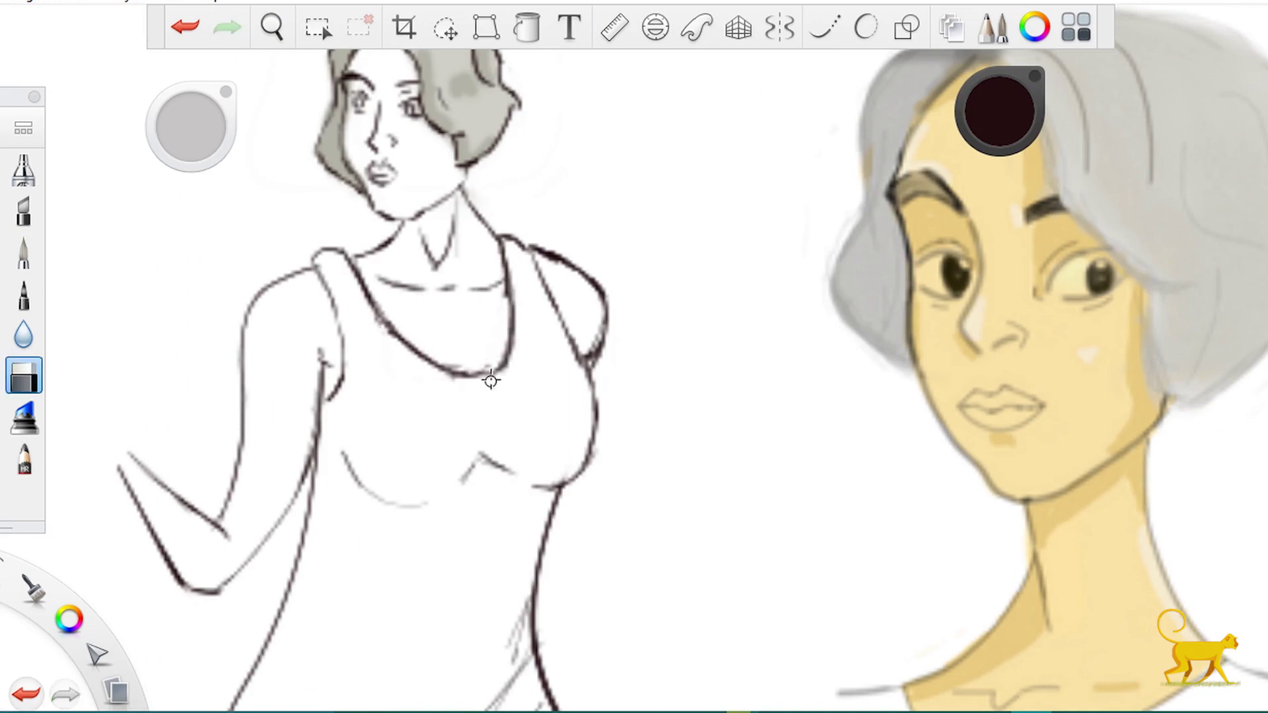
Make the colouring layer active and set the paint colour to the portrait's light yellow skin tone.
scroll(909, 198, down, 5)
key(ctrl+l)
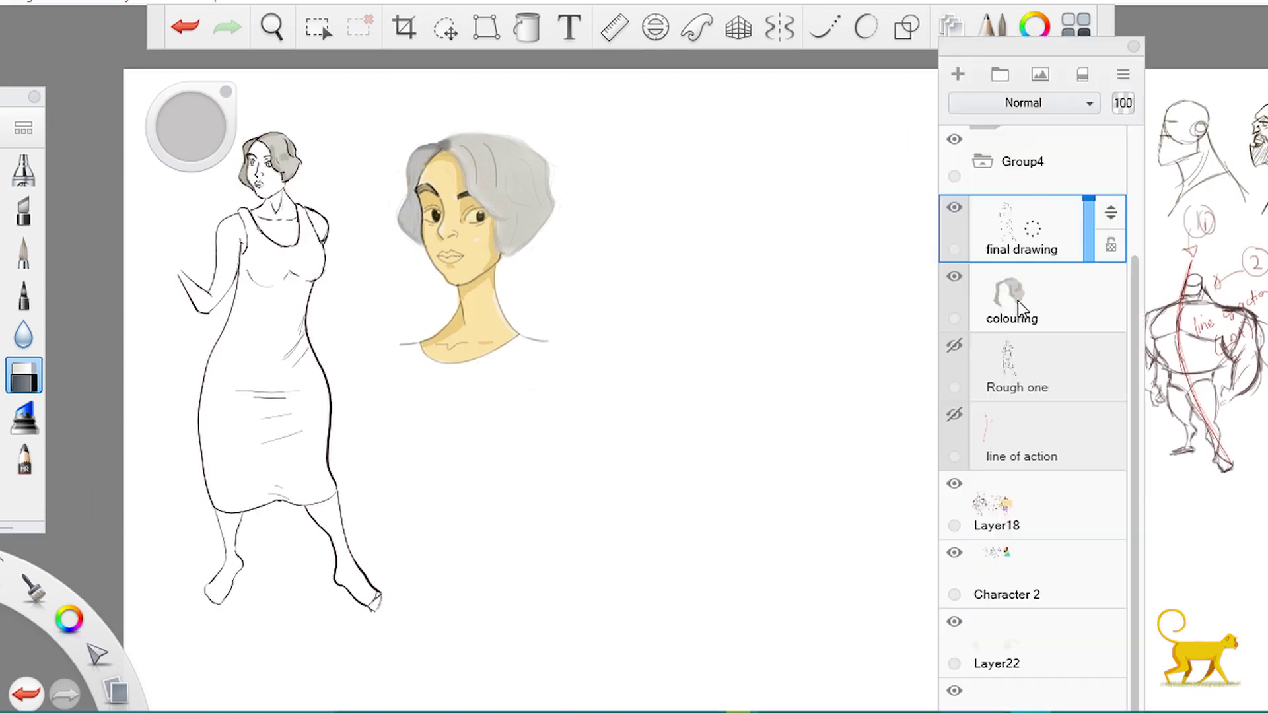
click(1011, 297)
scroll(572, 339, up, 2)
click(1034, 26)
click(987, 193)
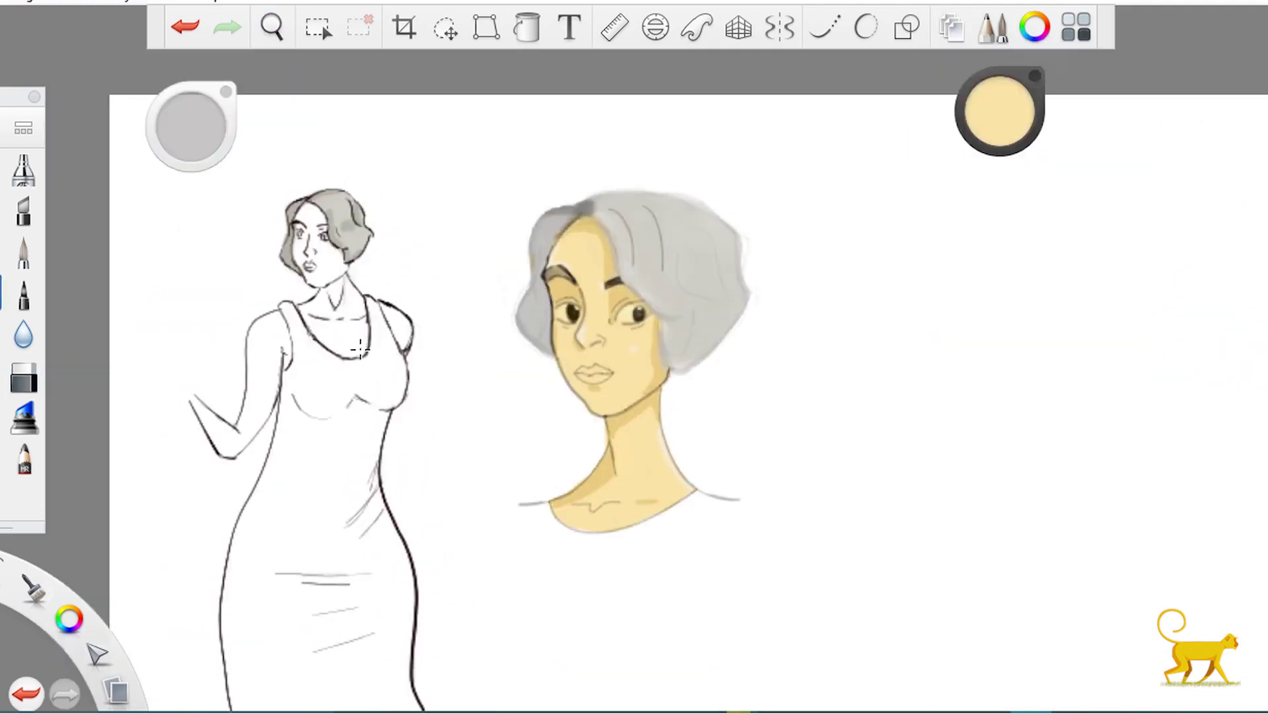
Paint the skin tone over the face, neck, chest, shoulders and bent arm.
scroll(287, 240, up, 6)
click(24, 251)
key(ctrl+b)
key(ctrl+b)
mouse_move(396, 191)
mouse_down()
mouse_move(334, 238)
mouse_move(379, 277)
mouse_move(453, 404)
mouse_move(404, 461)
mouse_move(234, 447)
mouse_up()
scroll(452, 404, down, 2)
scroll(234, 447, down, 2)
drag(265, 330, 320, 428)
scroll(320, 428, down, 3)
mouse_move(278, 581)
mouse_down()
mouse_move(371, 255)
mouse_move(132, 541)
mouse_up()
Paint the skin tone over both lower legs and feet below the dress hem.
scroll(634, 515, down, 5)
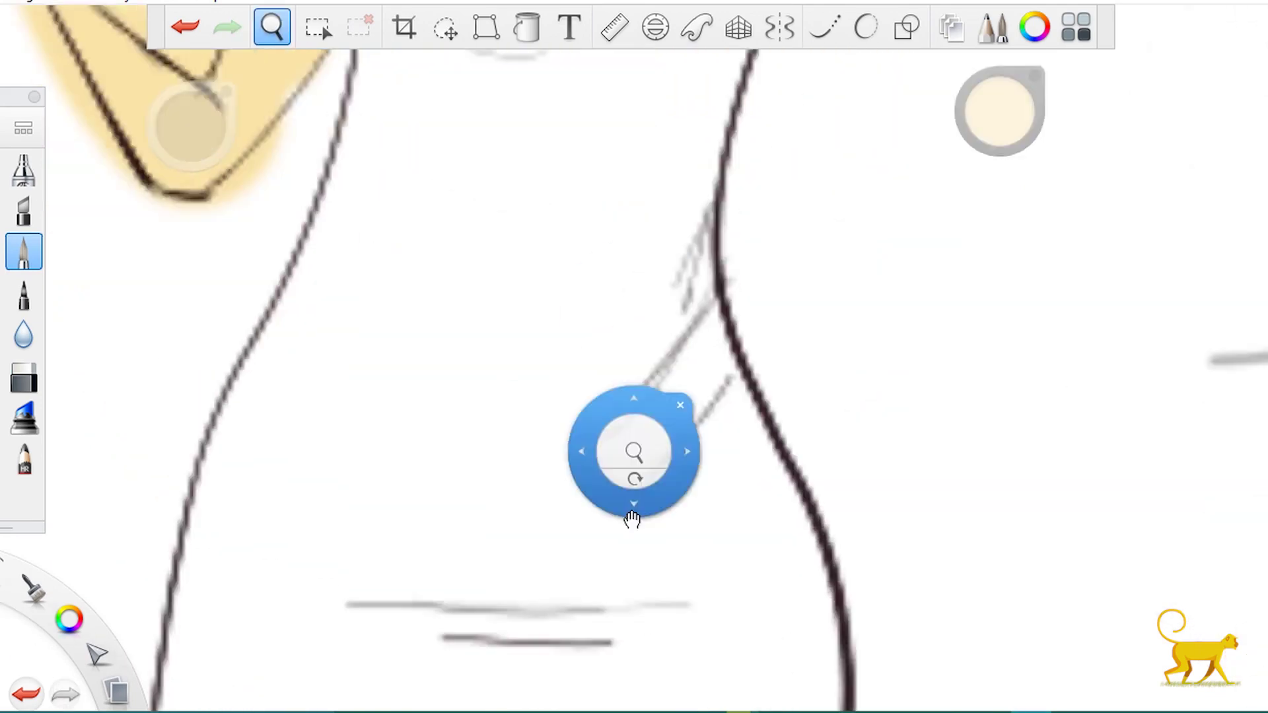
mouse_move(330, 277)
mouse_down()
mouse_move(314, 233)
mouse_move(373, 434)
mouse_move(438, 462)
mouse_up()
drag(766, 185, 879, 257)
key(space)
mouse_move(609, 370)
mouse_down()
mouse_move(635, 385)
mouse_move(617, 386)
mouse_move(627, 370)
mouse_up()
mouse_move(859, 198)
mouse_down()
mouse_move(903, 232)
mouse_move(1031, 661)
mouse_up()
key(space)
mouse_move(1023, 605)
mouse_down()
mouse_move(976, 513)
mouse_move(1070, 634)
mouse_up()
Set the Hard Eraser size to 13.6 and erase the skin colour spilling around the right leg and foot.
click(23, 375)
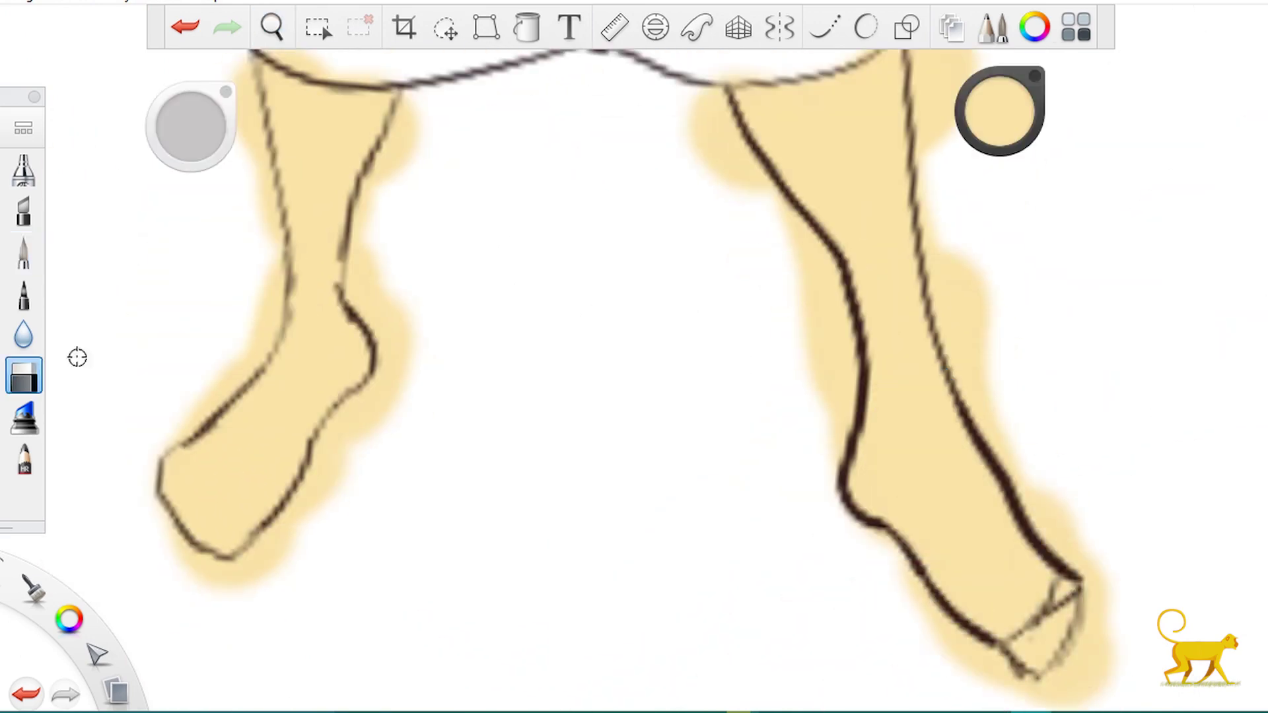
mouse_move(734, 169)
mouse_down()
mouse_move(713, 99)
mouse_move(700, 178)
mouse_up()
double_click(24, 375)
drag(130, 334, 148, 334)
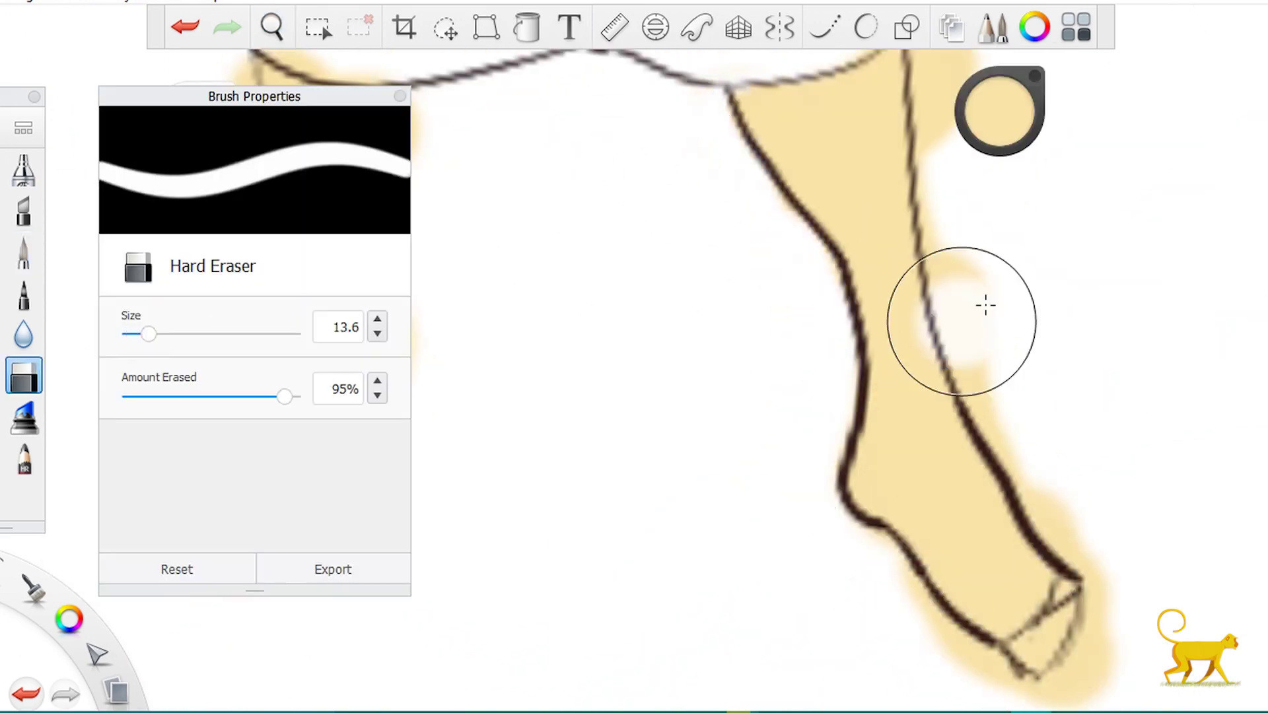
drag(1070, 681, 876, 579)
key(space)
mouse_move(1010, 122)
mouse_down()
mouse_move(883, 122)
mouse_move(889, 343)
mouse_up()
drag(911, 475, 932, 555)
Reduce the Hard Eraser size and erase the skin colour spilling around the left leg and foot.
click(377, 333)
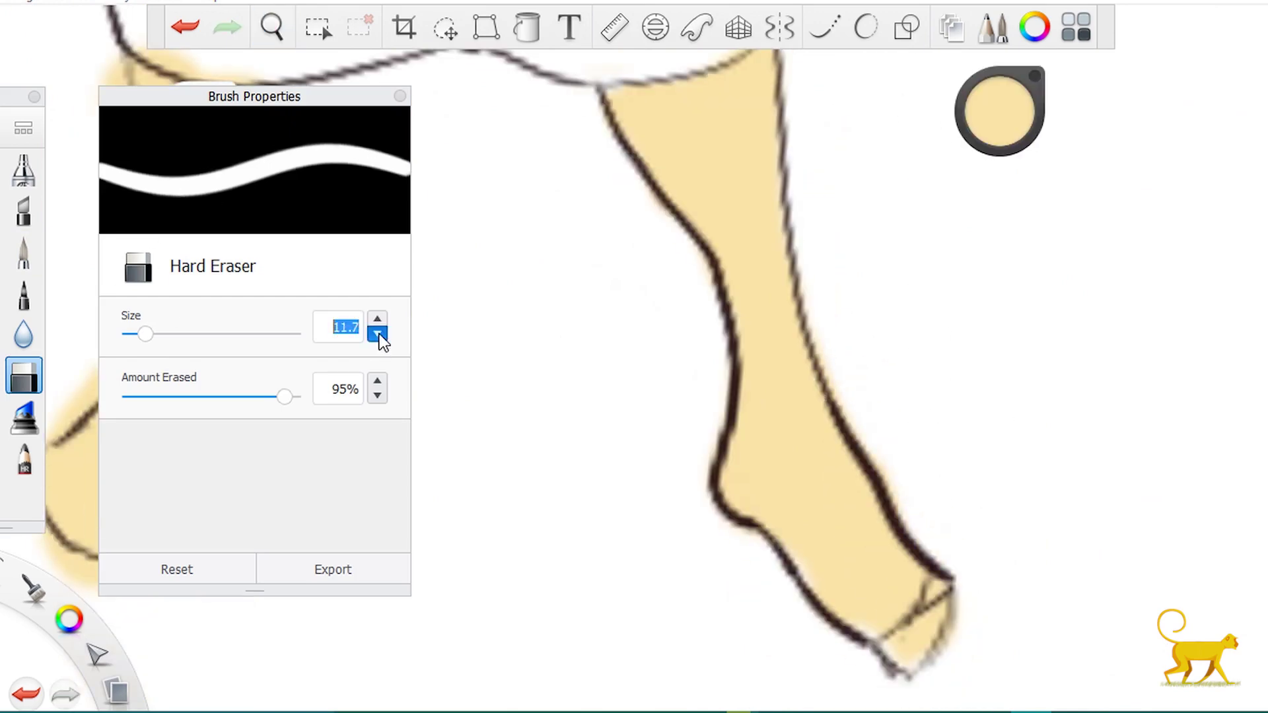
click(399, 96)
key(space)
mouse_move(284, 137)
mouse_down()
mouse_move(336, 137)
mouse_move(290, 396)
mouse_move(198, 548)
mouse_up()
key(space)
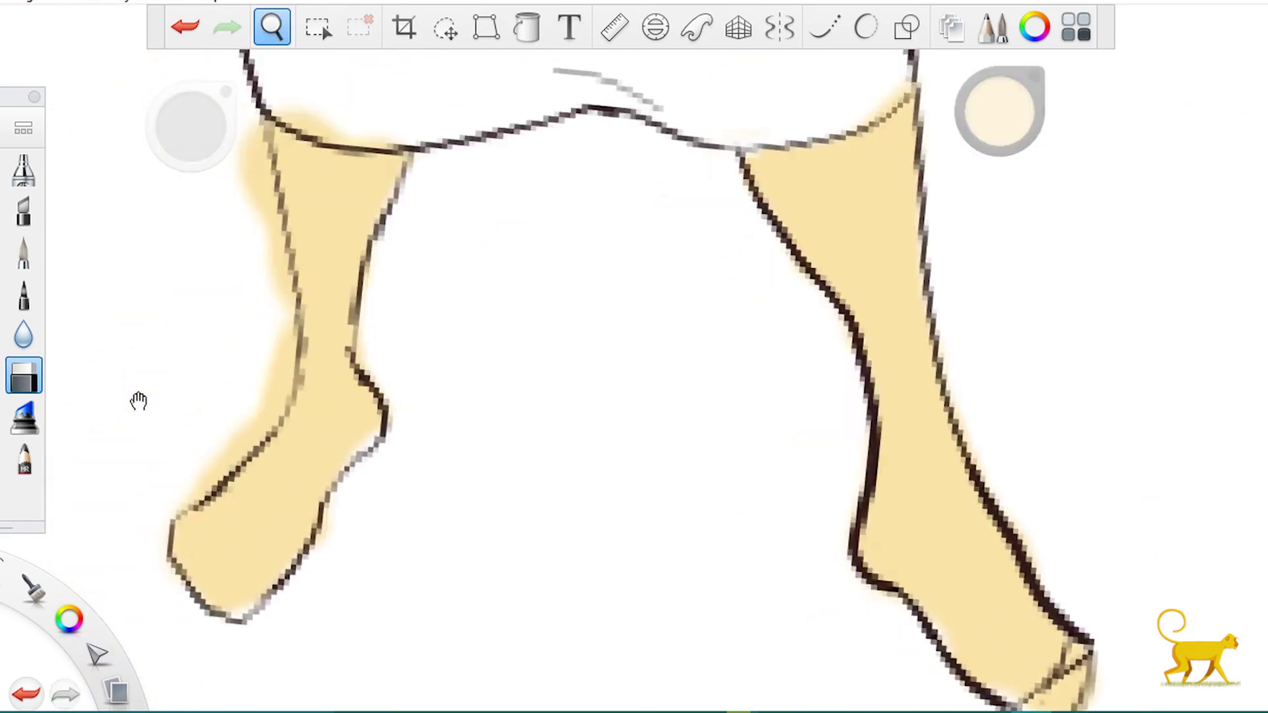
drag(136, 399, 275, 538)
mouse_move(294, 314)
mouse_down()
mouse_move(321, 428)
mouse_move(216, 548)
mouse_up()
Erase the skin colour spilling beside the neck and onto the dress's left shoulder strap.
scroll(216, 548, down, 5)
key(space)
drag(131, 117, 231, 313)
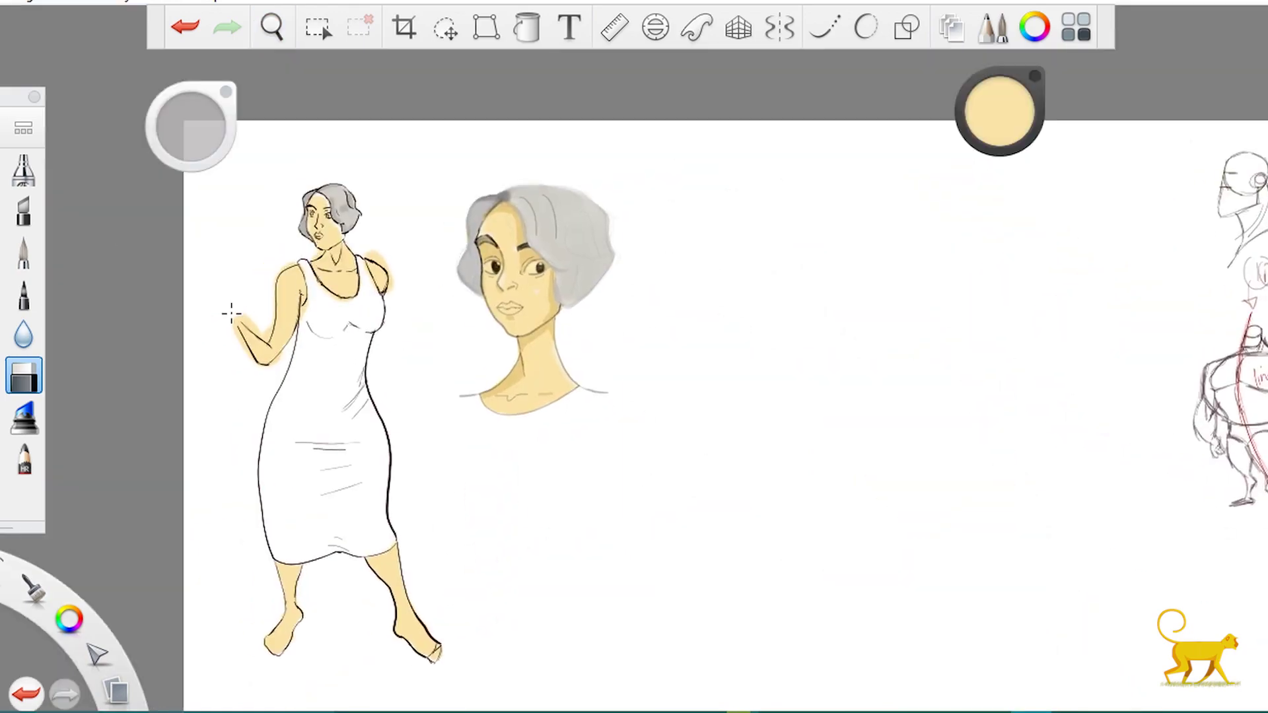
scroll(378, 281, up, 5)
scroll(269, 424, up, 3)
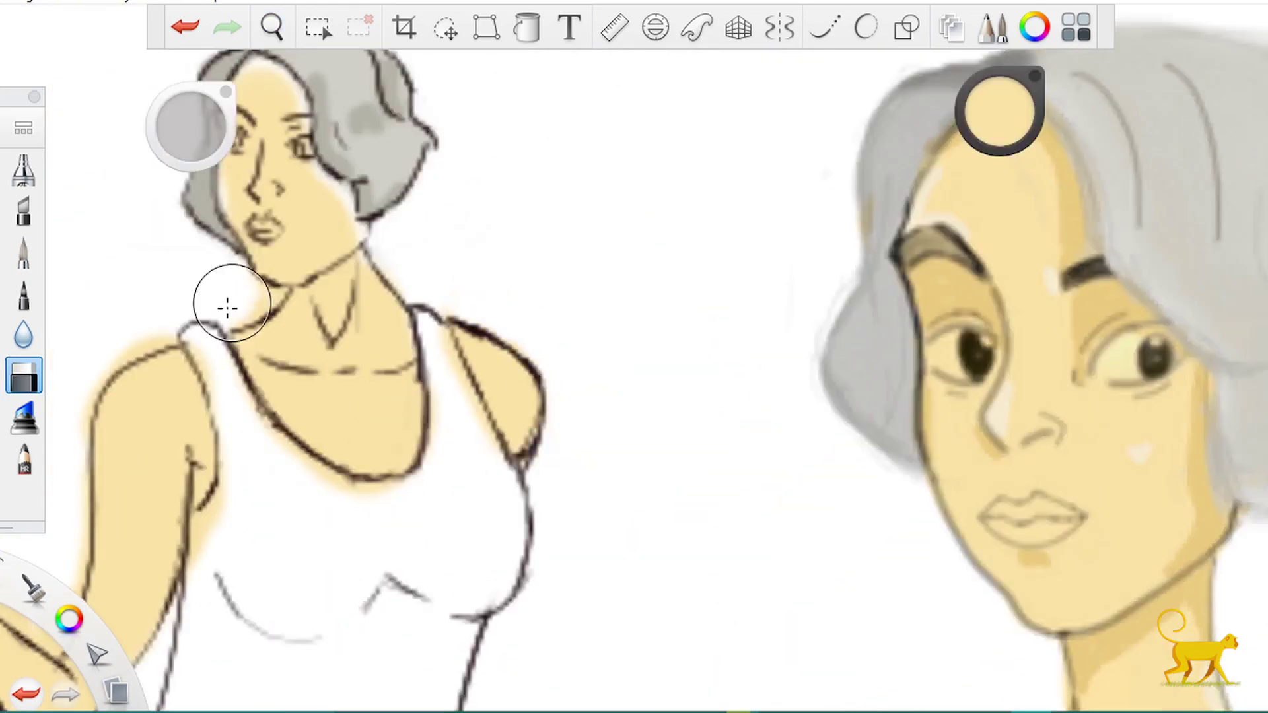
scroll(226, 297, down, 1)
scroll(148, 474, down, 2)
scroll(462, 264, up, 3)
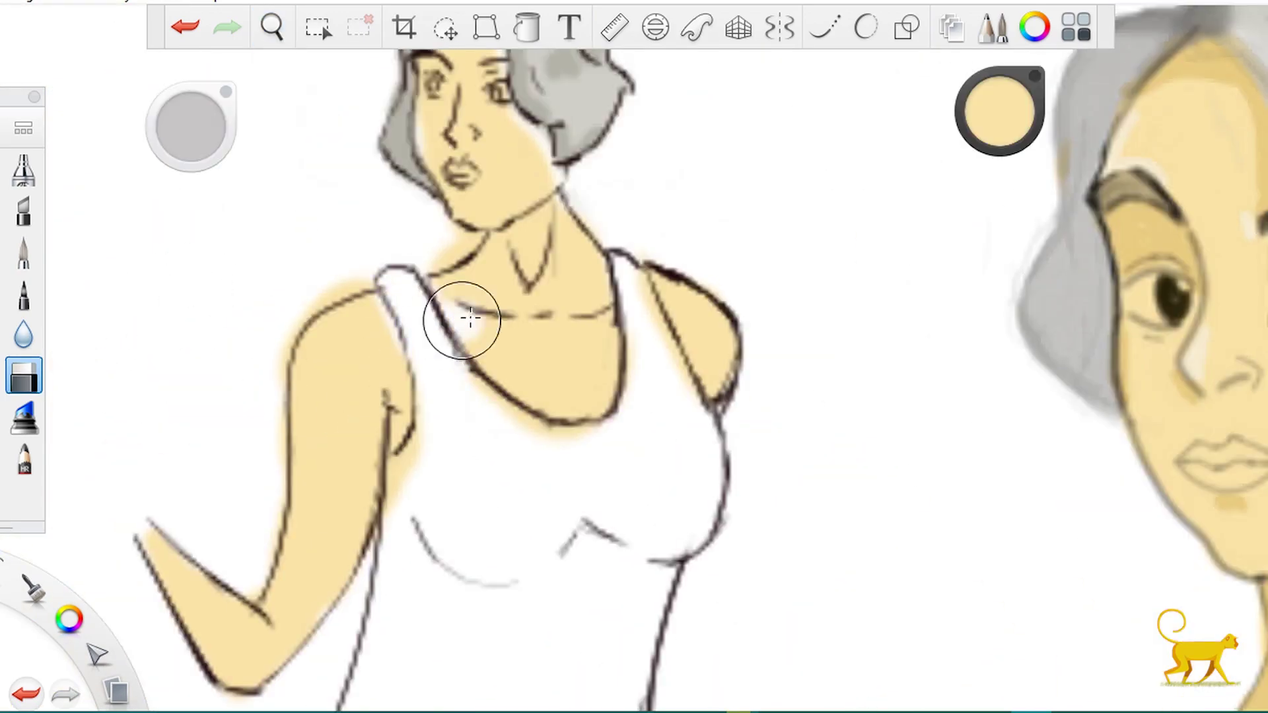
Reduce the Hard Eraser size and erase the skin colour spilling around the dress neckline, straps and near shoulder.
key(ctrl+b)
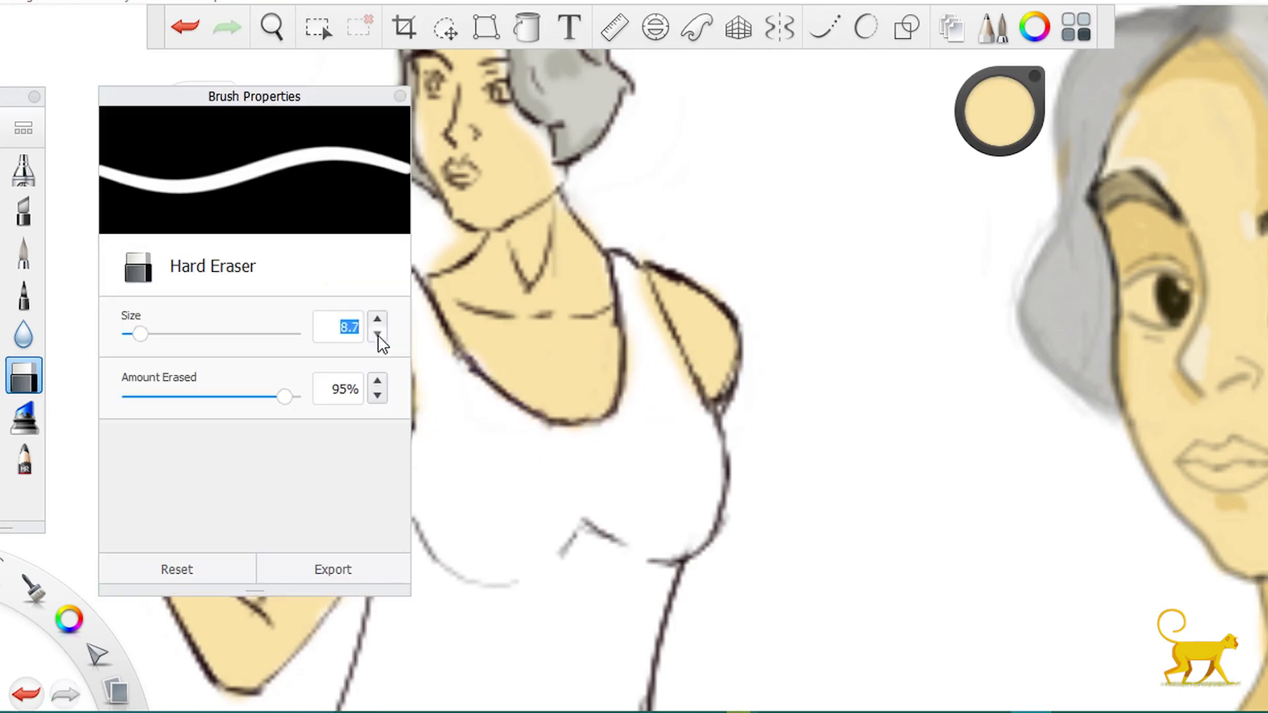
click(378, 334)
key(ctrl+b)
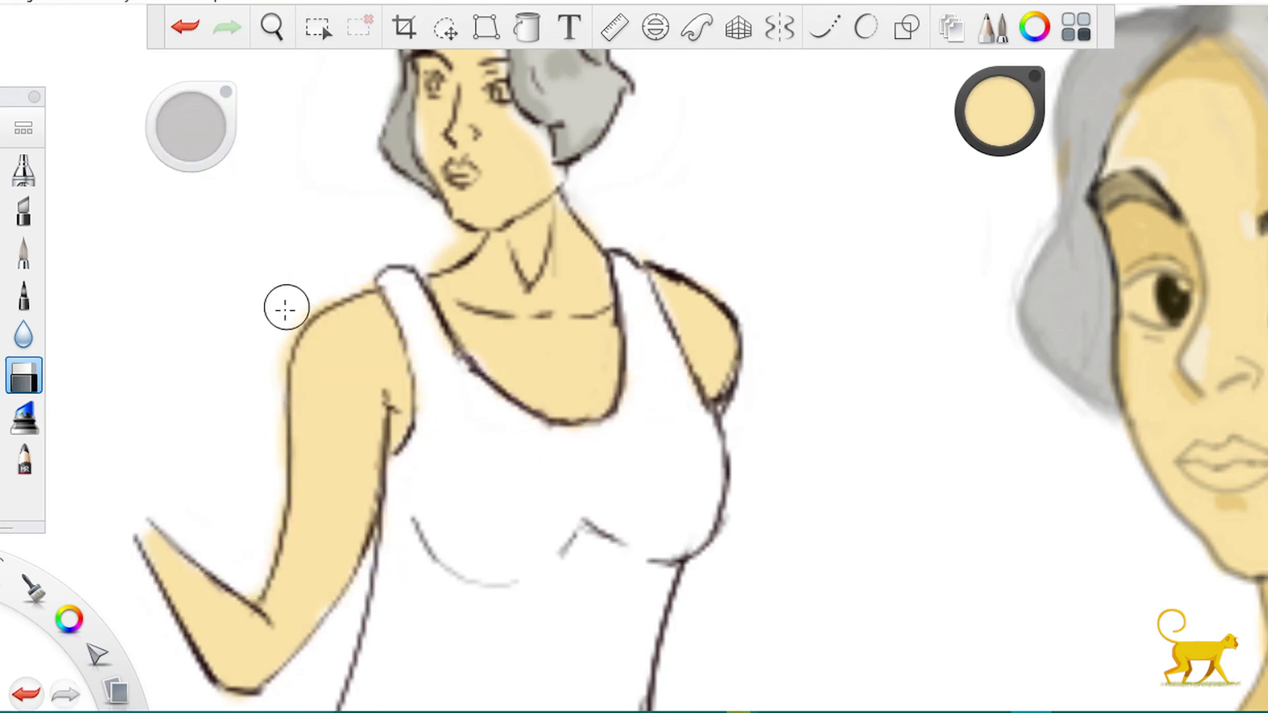
key(e)
Set the Hard Eraser size to 3.3 and erase the skin colour from the whites of both eyes.
key(ctrl+b)
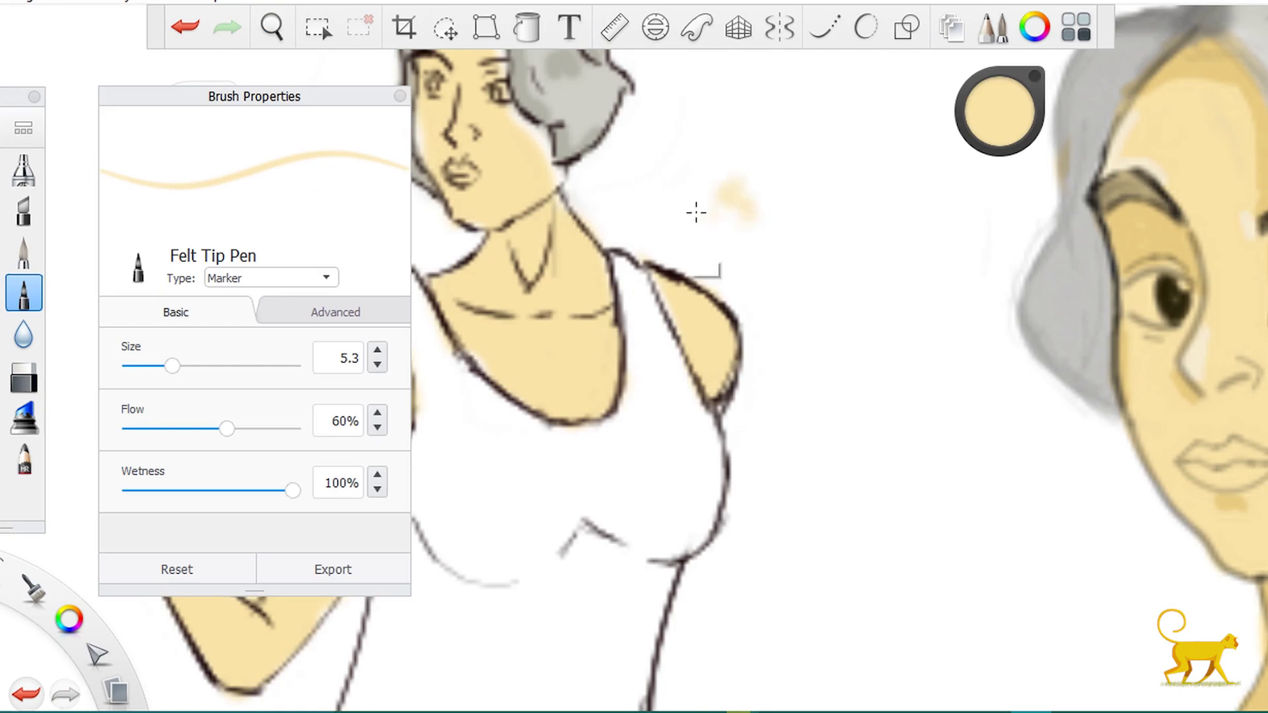
scroll(485, 321, left, 3)
drag(485, 321, 538, 192)
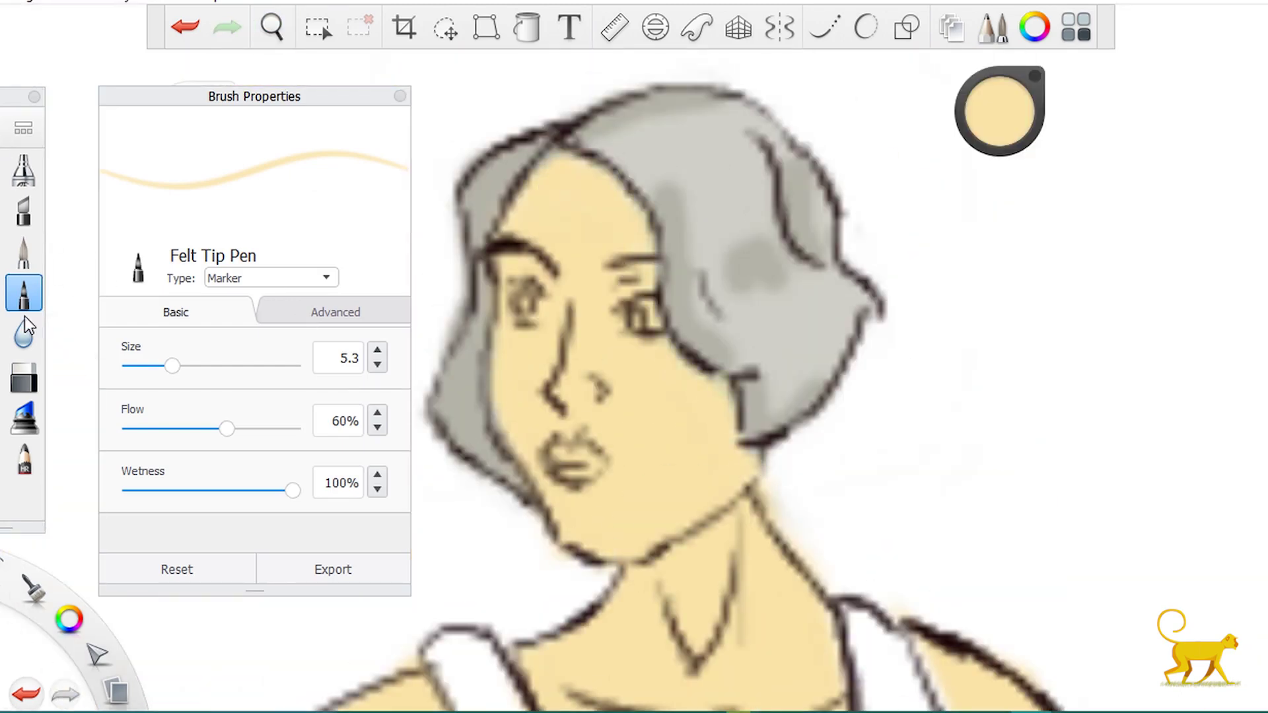
click(24, 376)
click(378, 334)
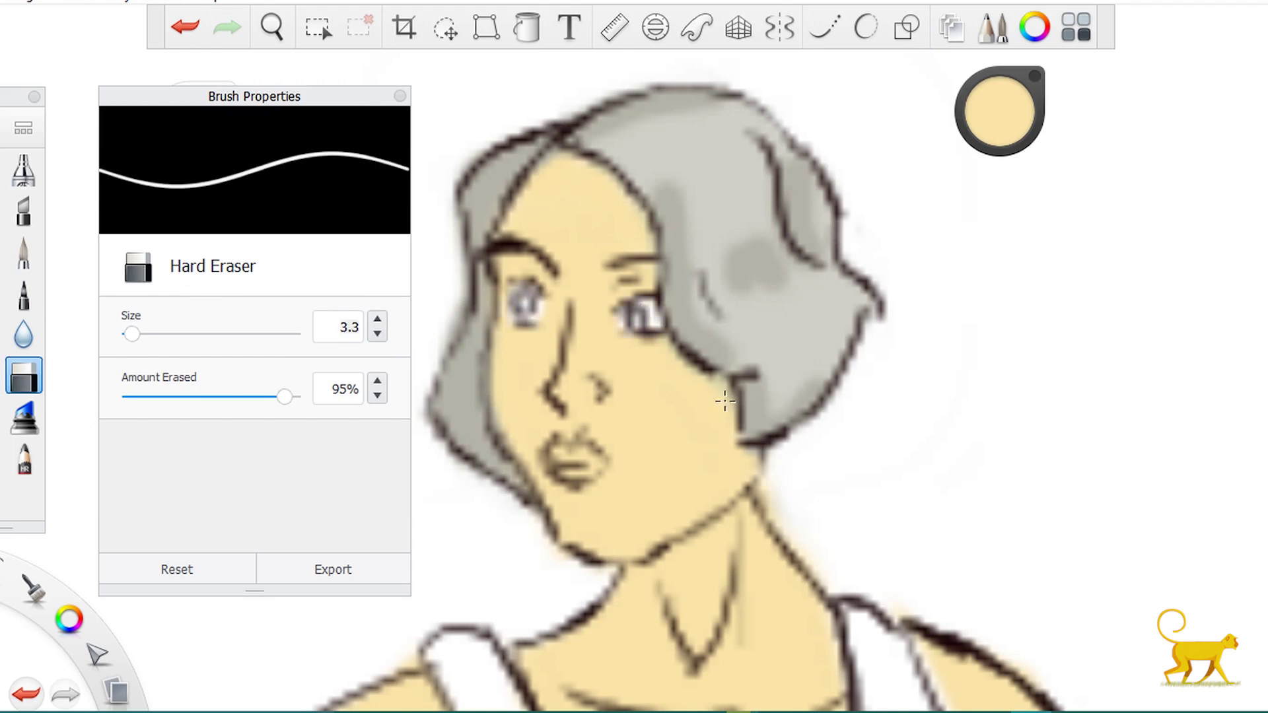
Choose a darker orange-yellow for the Felt Tip Pen and shade one edge of each lower leg below the hem.
scroll(724, 401, down, 5)
drag(529, 255, 866, 189)
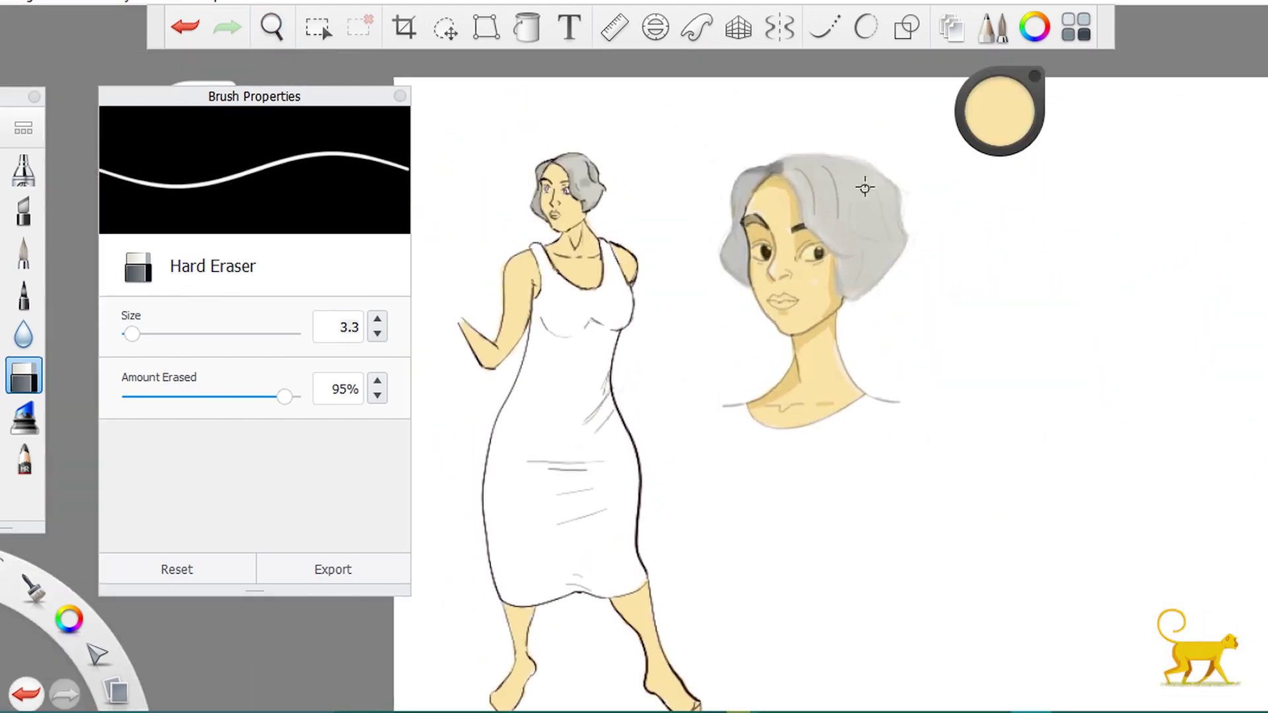
drag(1000, 111, 991, 128)
scroll(565, 223, down, 3)
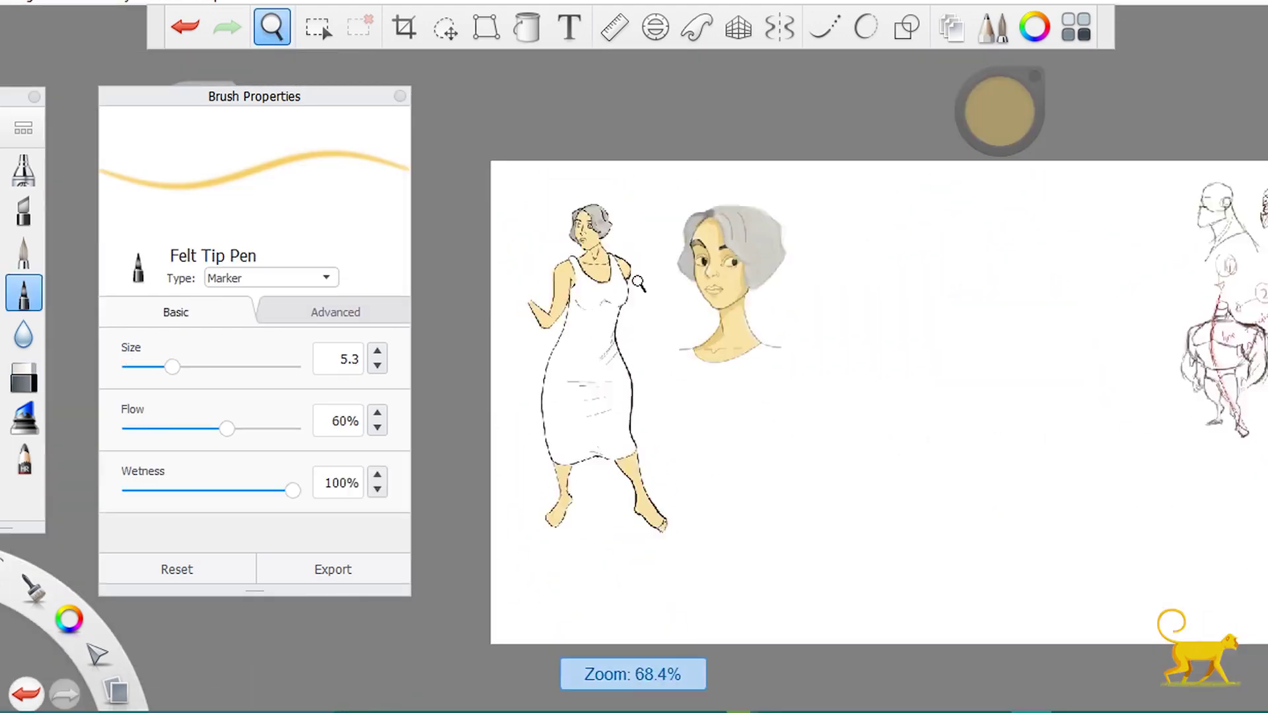
scroll(665, 358, up, 6)
mouse_move(618, 310)
mouse_down()
mouse_move(597, 271)
mouse_move(651, 339)
mouse_move(713, 489)
mouse_up()
scroll(730, 447, down, 3)
scroll(811, 433, down, 2)
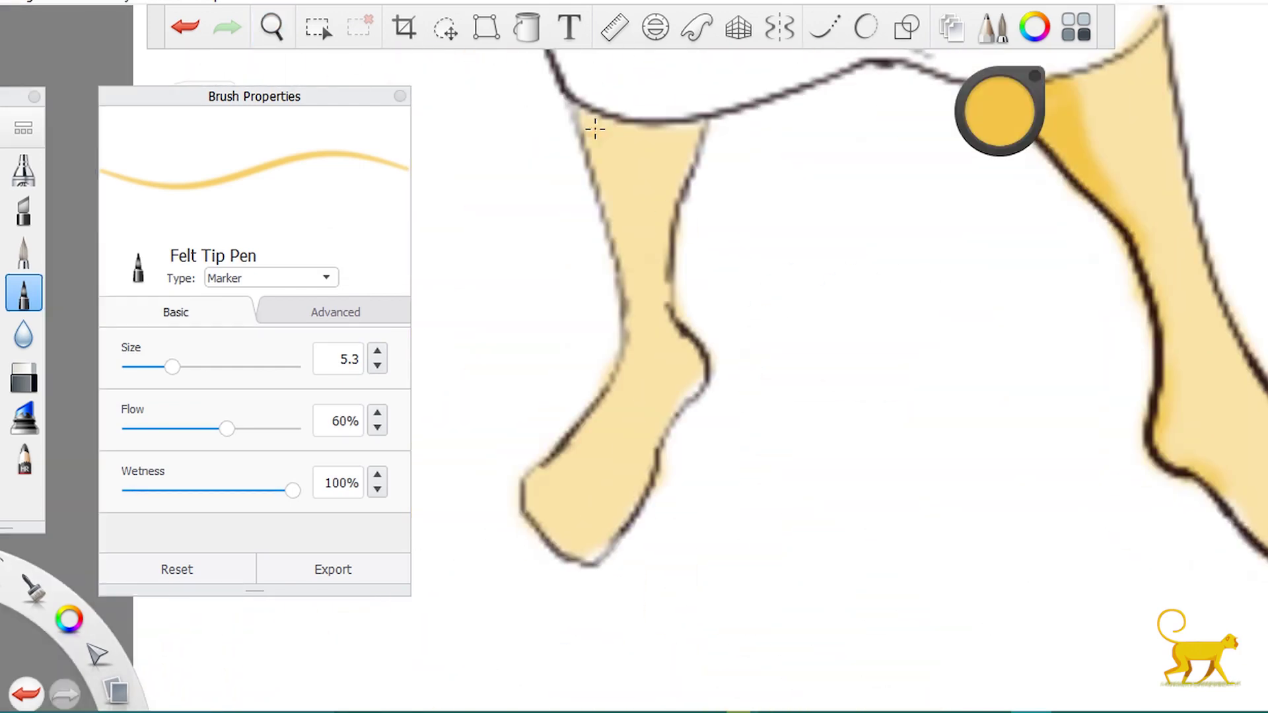
mouse_move(595, 127)
mouse_down()
mouse_move(652, 320)
mouse_move(557, 461)
mouse_up()
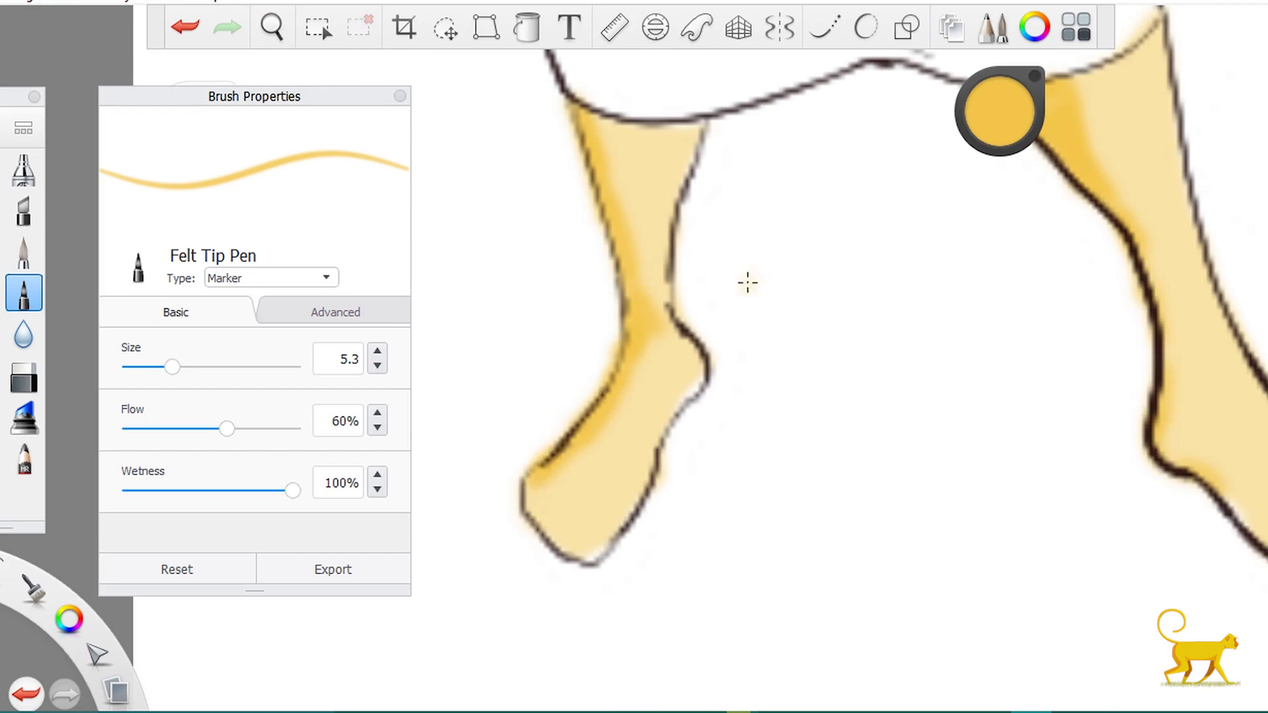
Shade the bent arm's inner edge, the far shoulder and the chest along the neckline in a darker tan.
scroll(748, 283, down, 4)
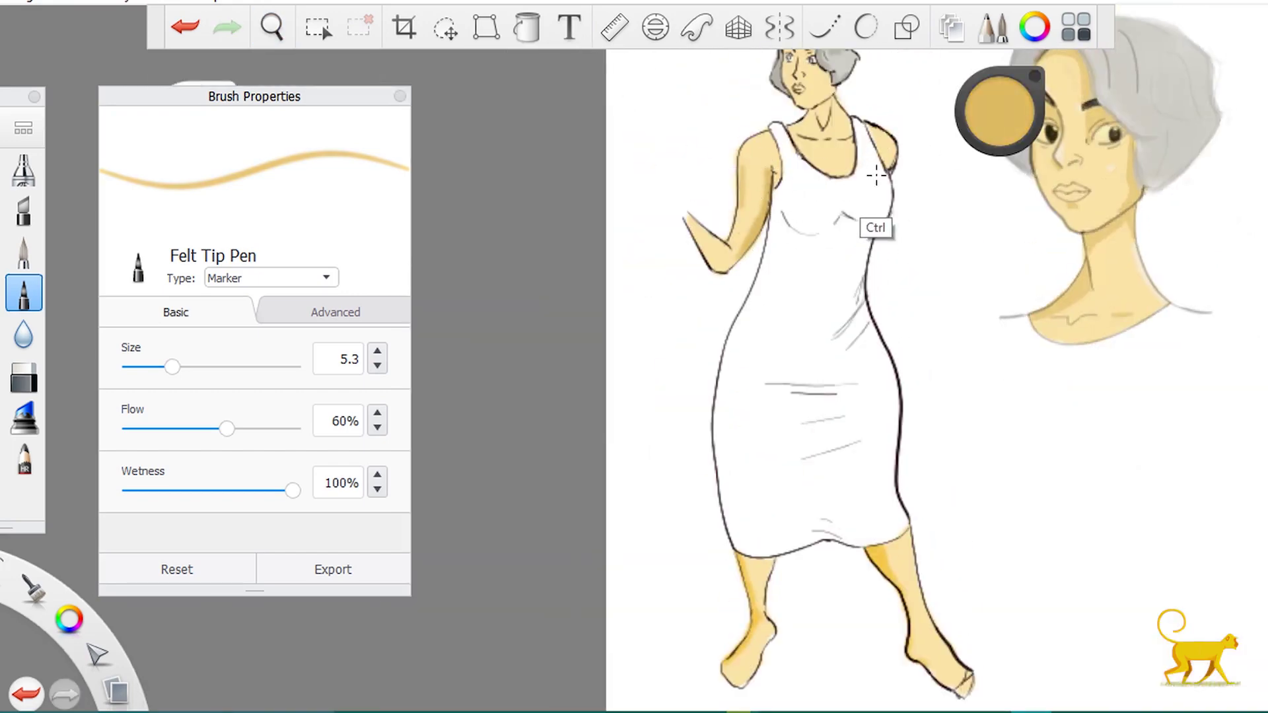
key(ctrl+z)
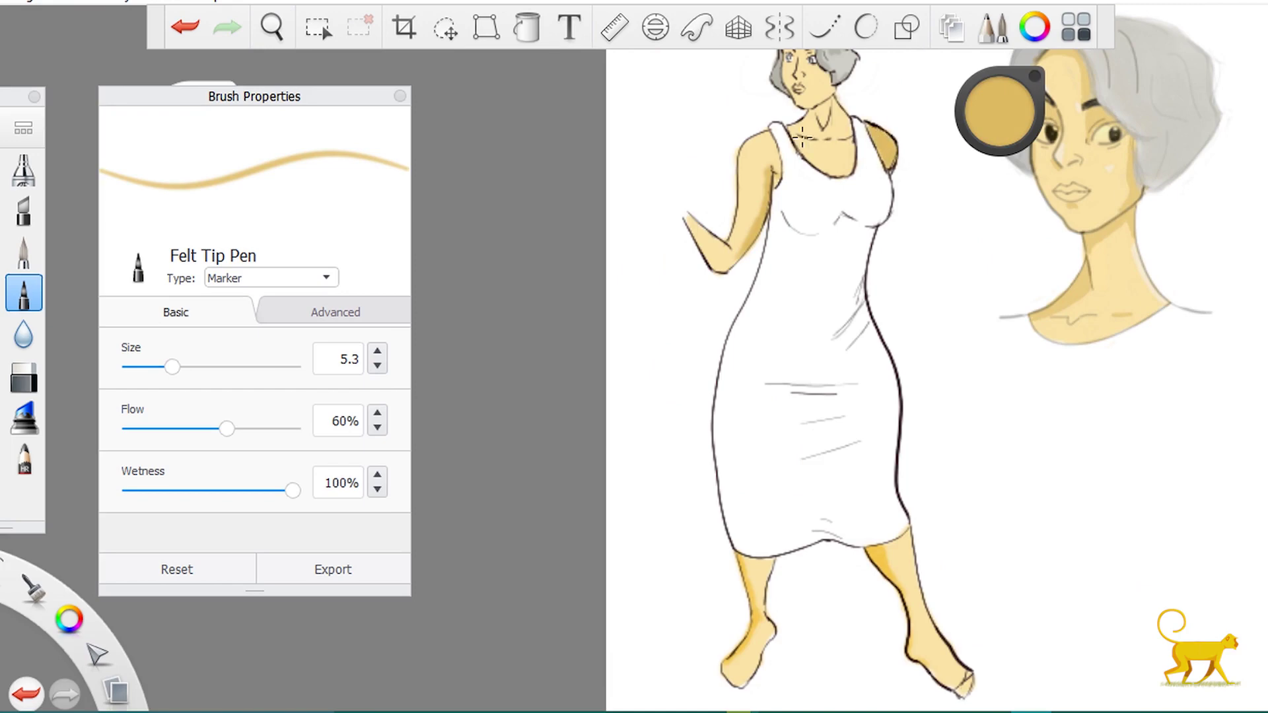
key(ctrl+z)
scroll(827, 272, up, 2)
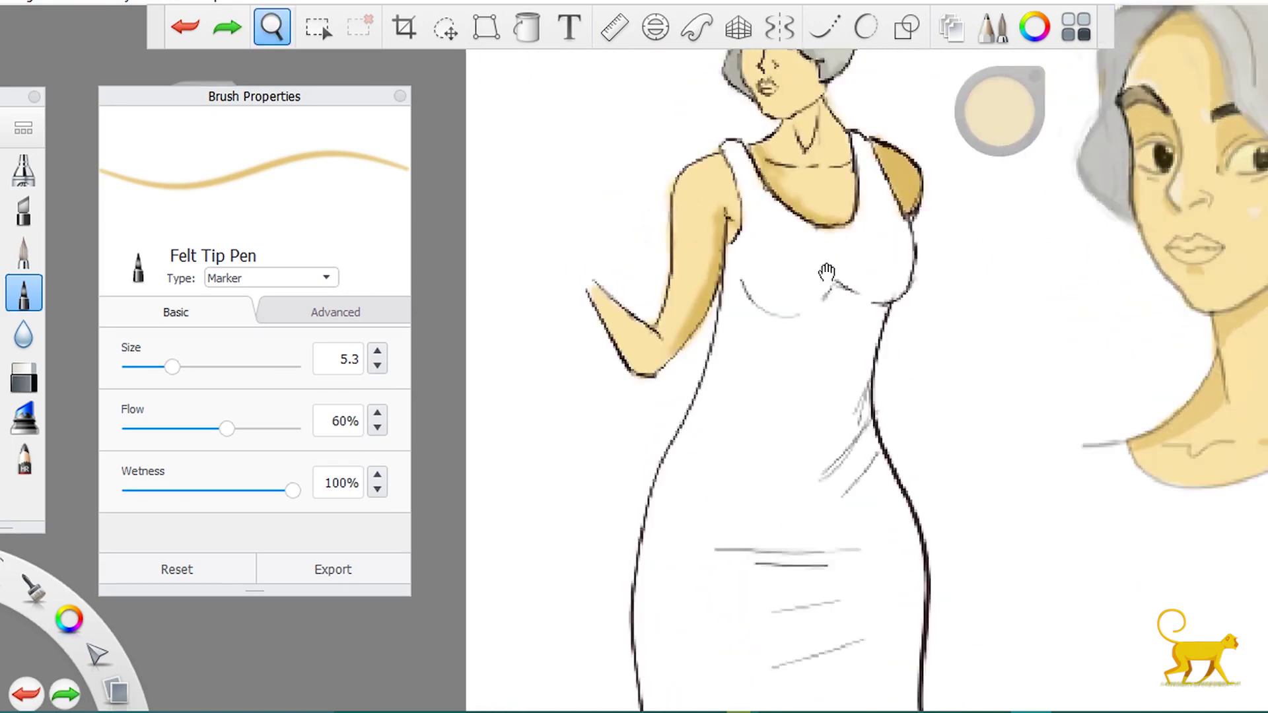
drag(815, 212, 683, 210)
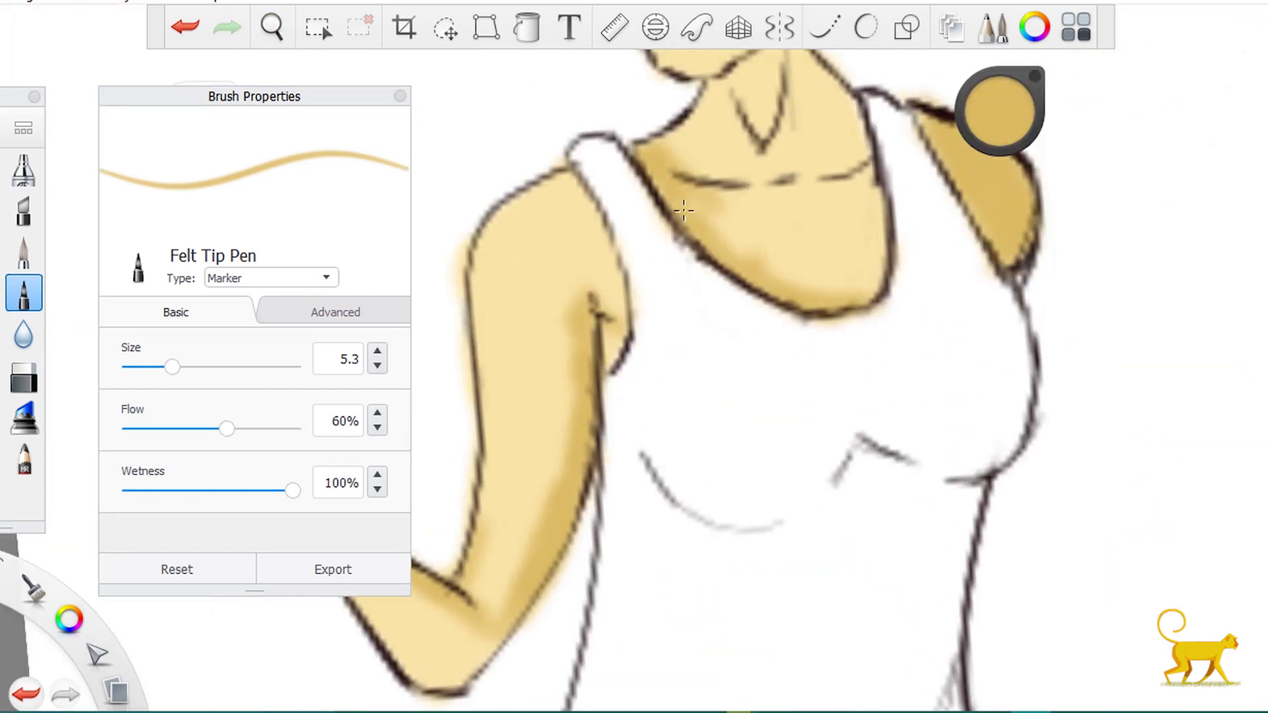
scroll(635, 360, up, 2)
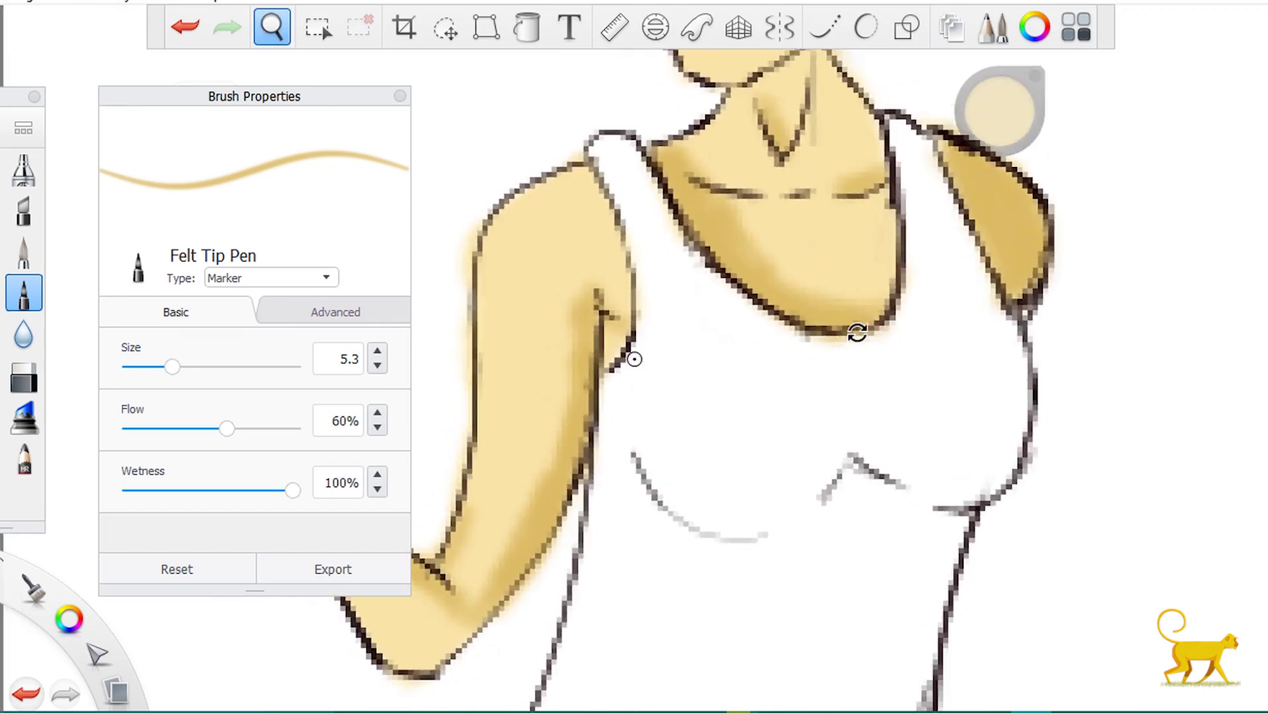
Shade the face in tan along the hairline and cheek, beside the nose and on the chin.
scroll(808, 259, down, 3)
drag(815, 185, 814, 304)
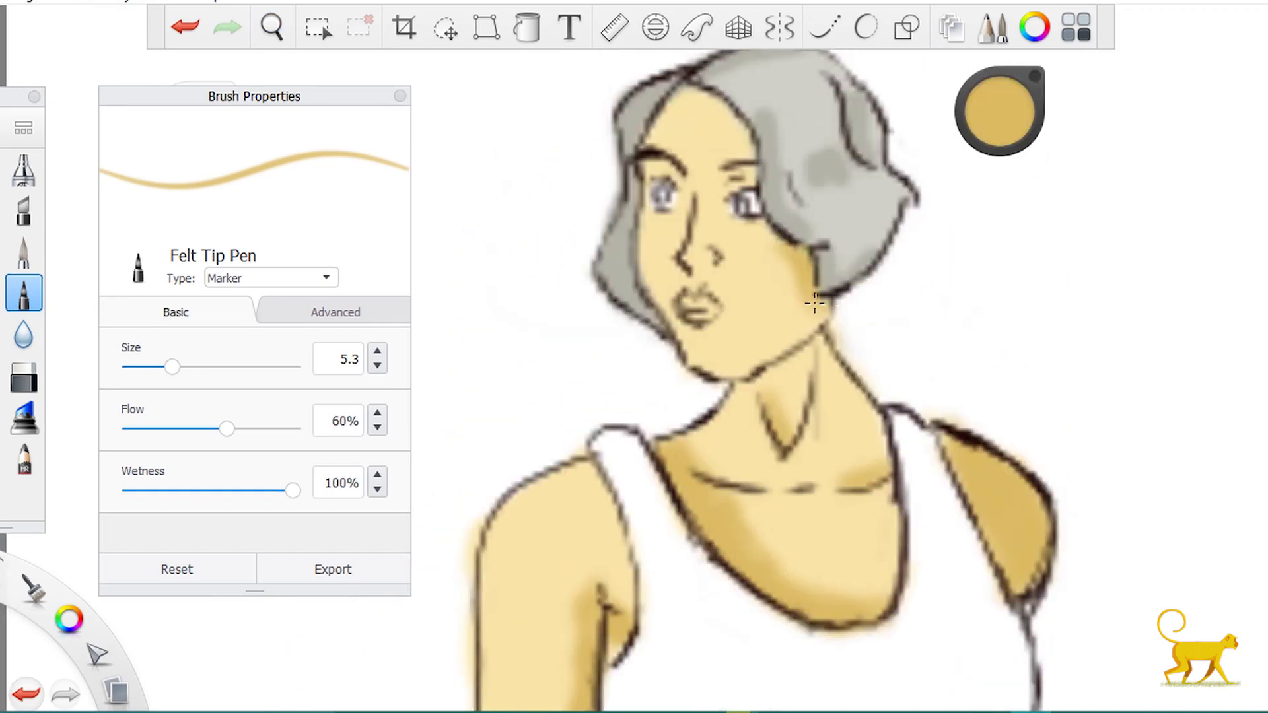
mouse_move(760, 218)
mouse_down()
mouse_move(723, 104)
mouse_move(683, 95)
mouse_up()
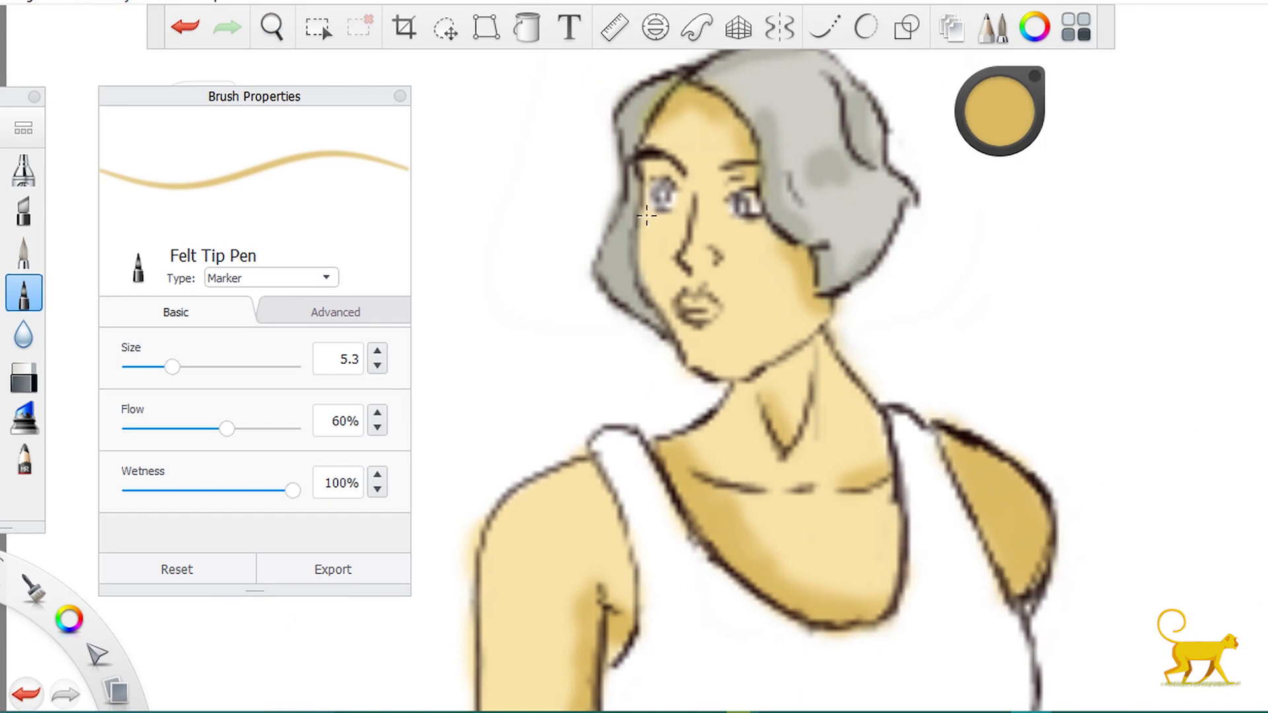
drag(712, 179, 730, 269)
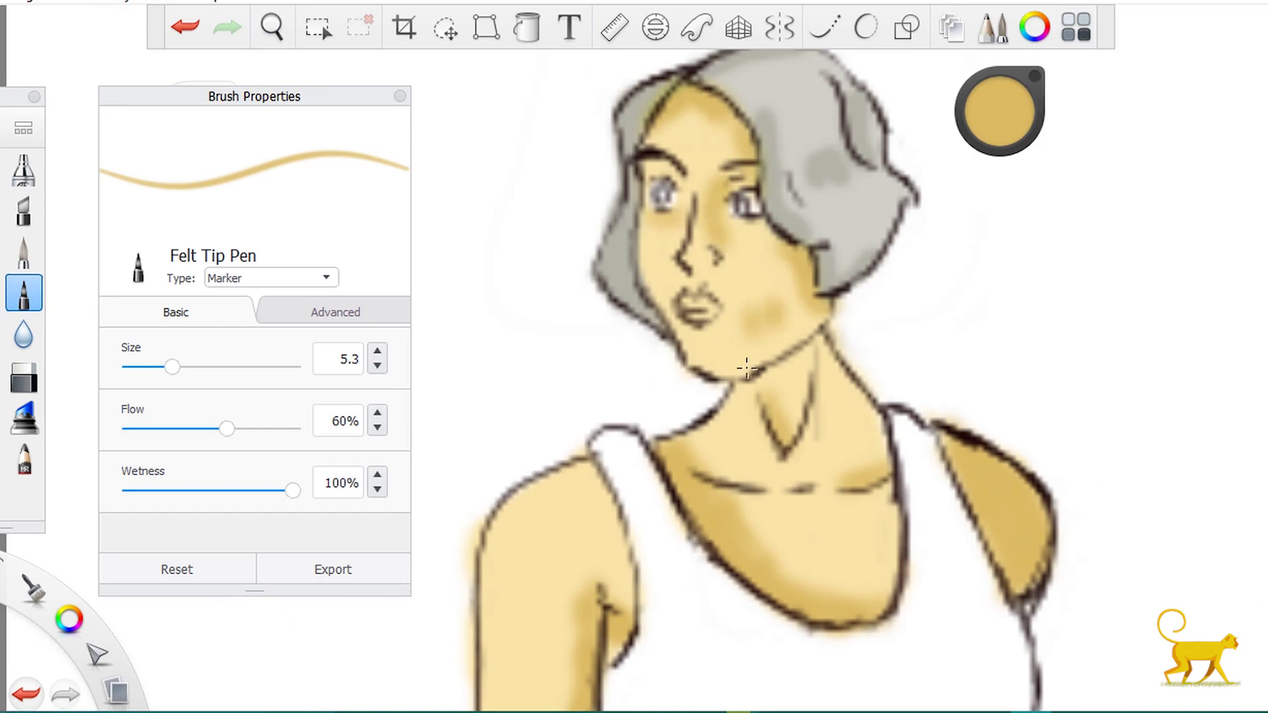
scroll(746, 368, down, 5)
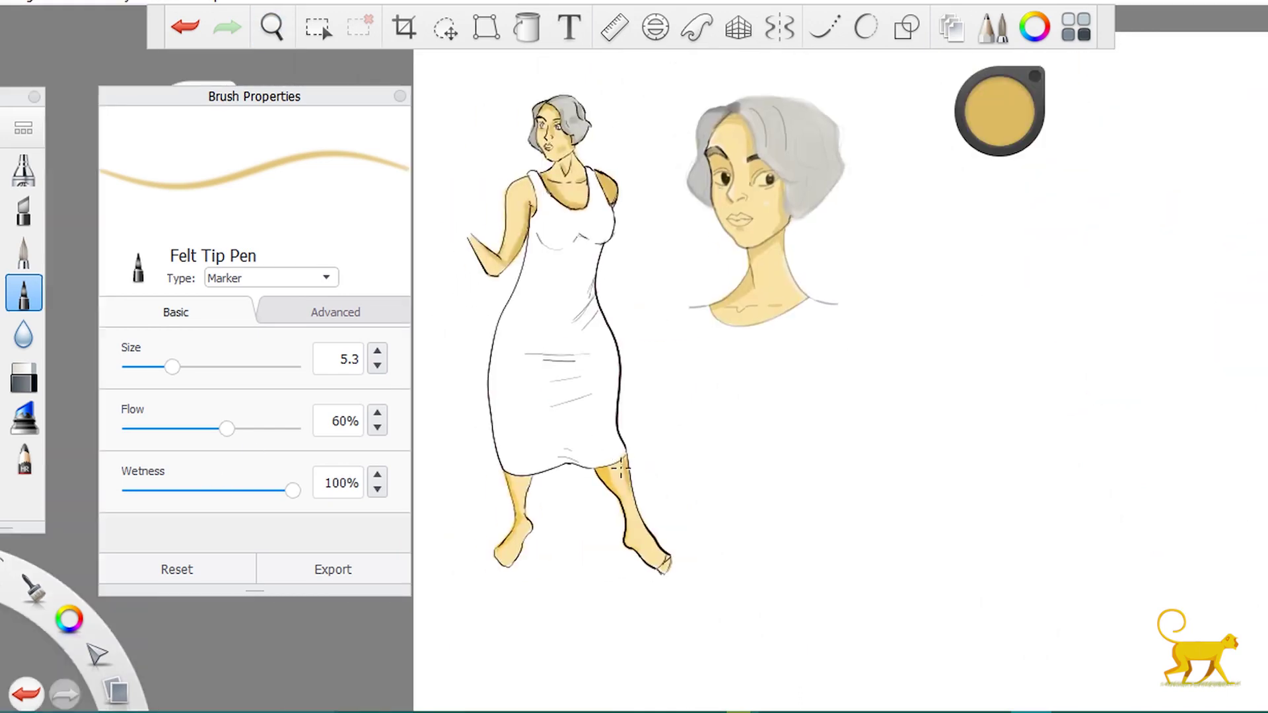
key(ctrl+z)
key(ctrl+y)
Try out yellow shades for the dress with short test strokes on the canvas.
click(1003, 138)
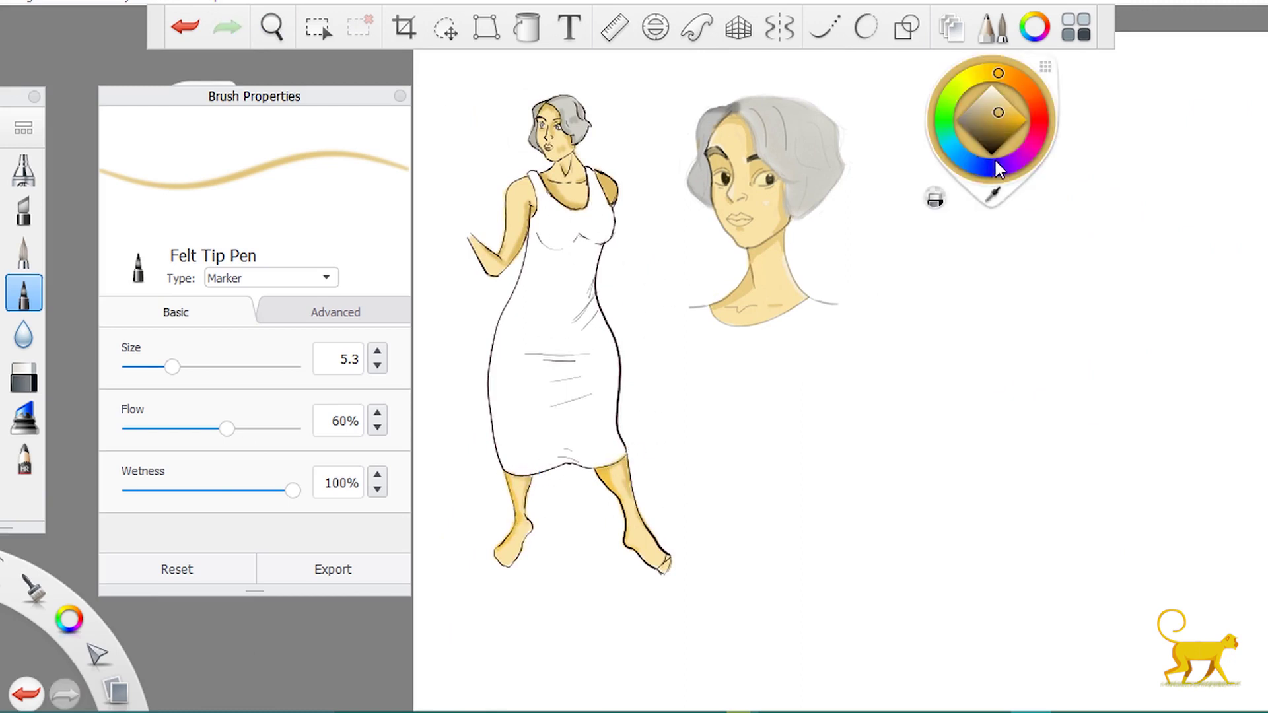
mouse_move(996, 161)
mouse_down()
mouse_move(1034, 145)
mouse_move(961, 113)
mouse_move(975, 78)
mouse_up()
drag(570, 270, 566, 343)
key(ctrl+z)
click(1013, 125)
key(ctrl+y)
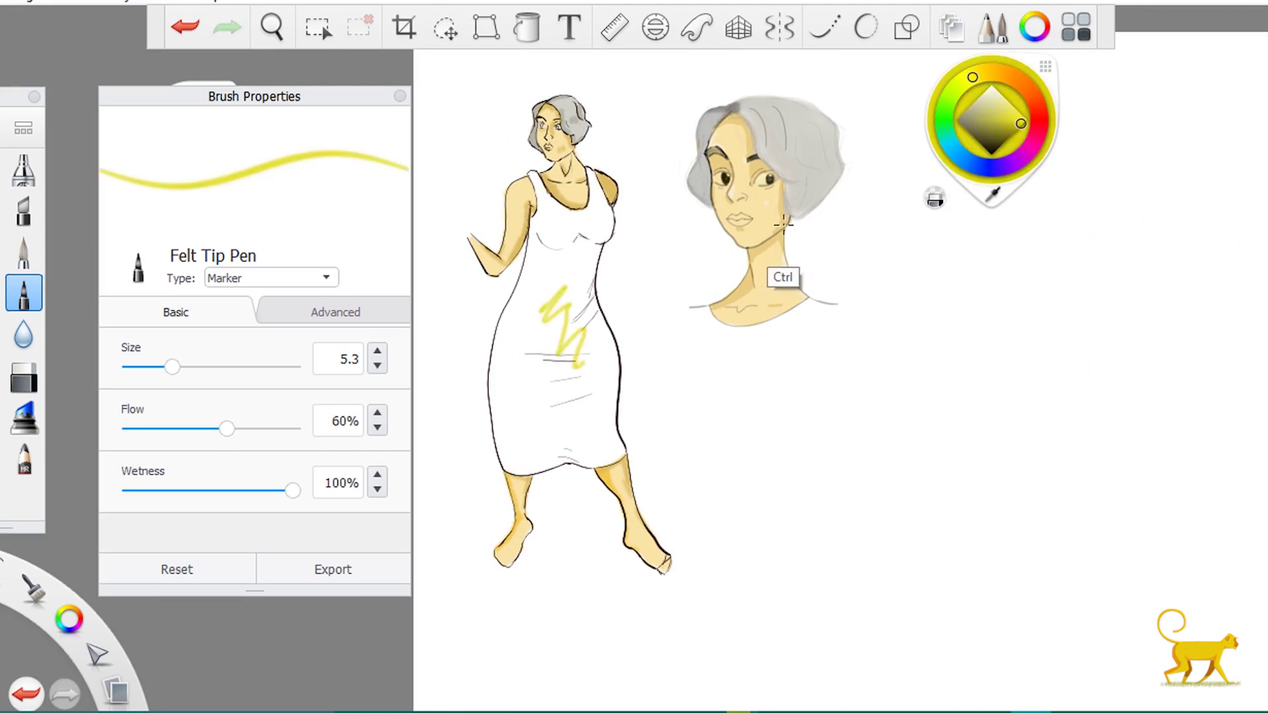
key(ctrl+z)
drag(973, 79, 963, 83)
drag(581, 265, 554, 350)
key(ctrl+z)
drag(687, 314, 699, 348)
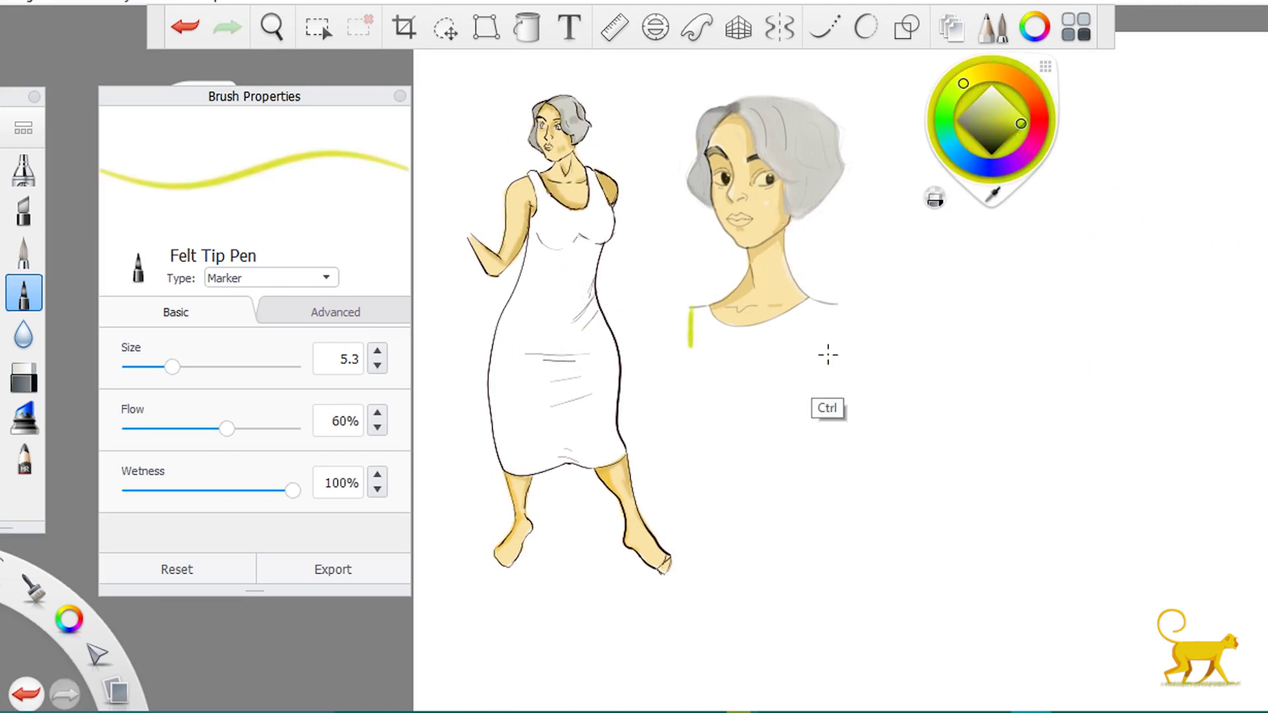
key(ctrl+z)
Choose cyan as the paint colour and add a new layer directly beneath the colouring layer.
click(950, 141)
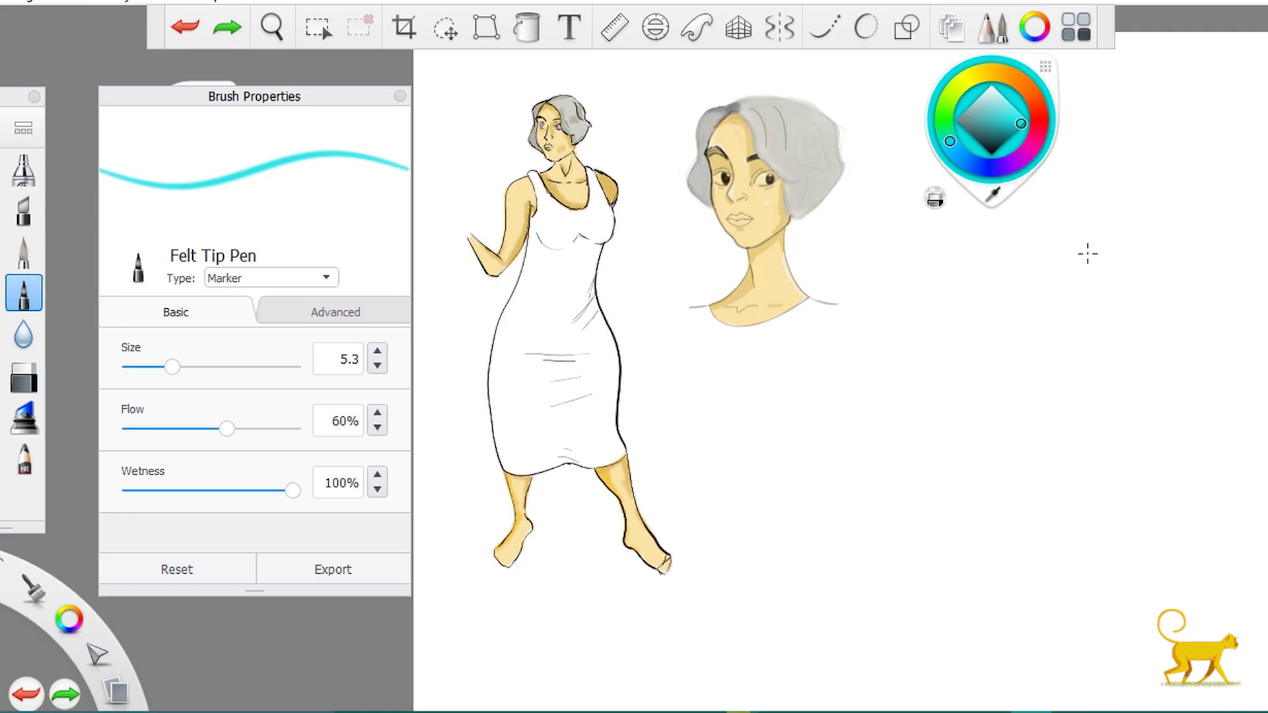
click(952, 27)
click(963, 77)
drag(1053, 284, 1033, 370)
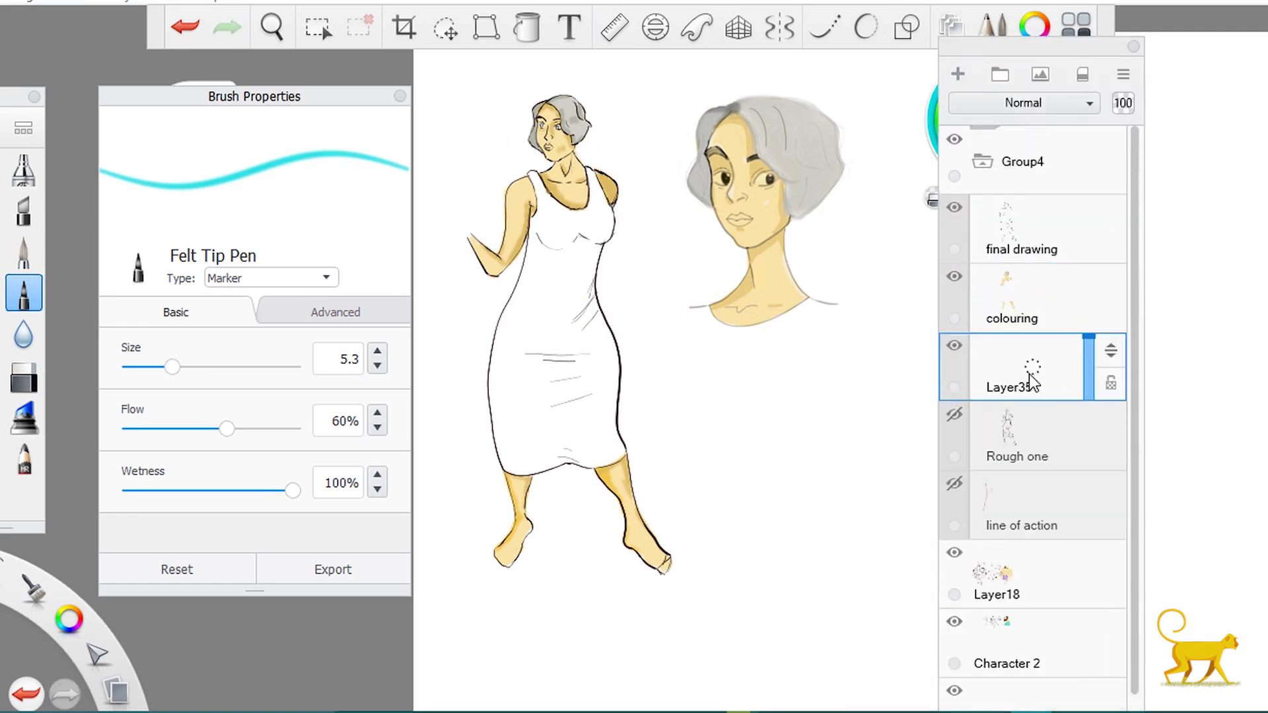
click(952, 27)
Set the Felt Tip Pen size to 12.4, paint the dress edges cyan and flood-fill the rest of the dress.
drag(495, 303, 604, 236)
key(ctrl+z)
drag(172, 366, 231, 368)
mouse_move(548, 198)
mouse_down()
mouse_move(555, 227)
mouse_move(598, 218)
mouse_move(552, 234)
mouse_move(491, 397)
mouse_move(595, 462)
mouse_move(611, 344)
mouse_move(588, 254)
mouse_up()
click(527, 27)
click(503, 337)
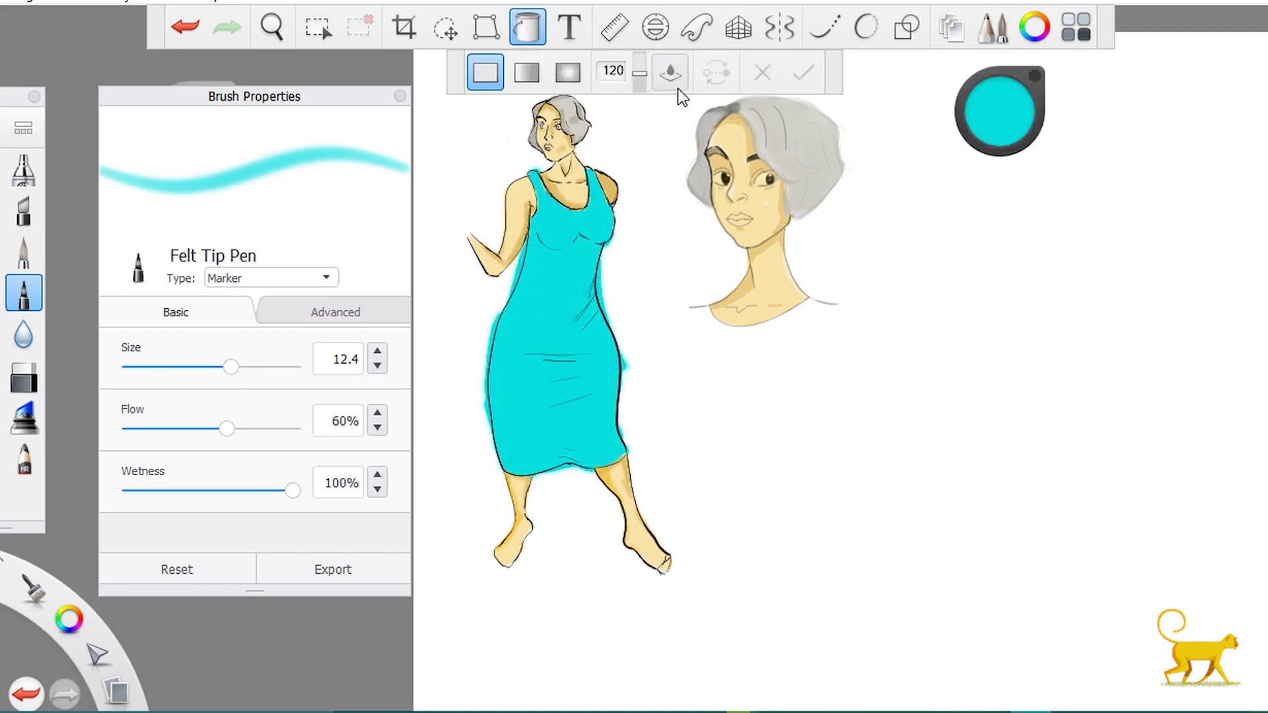
Erase the cyan spilling outside the dress outline with the Hard Eraser at size 3.3.
key(e)
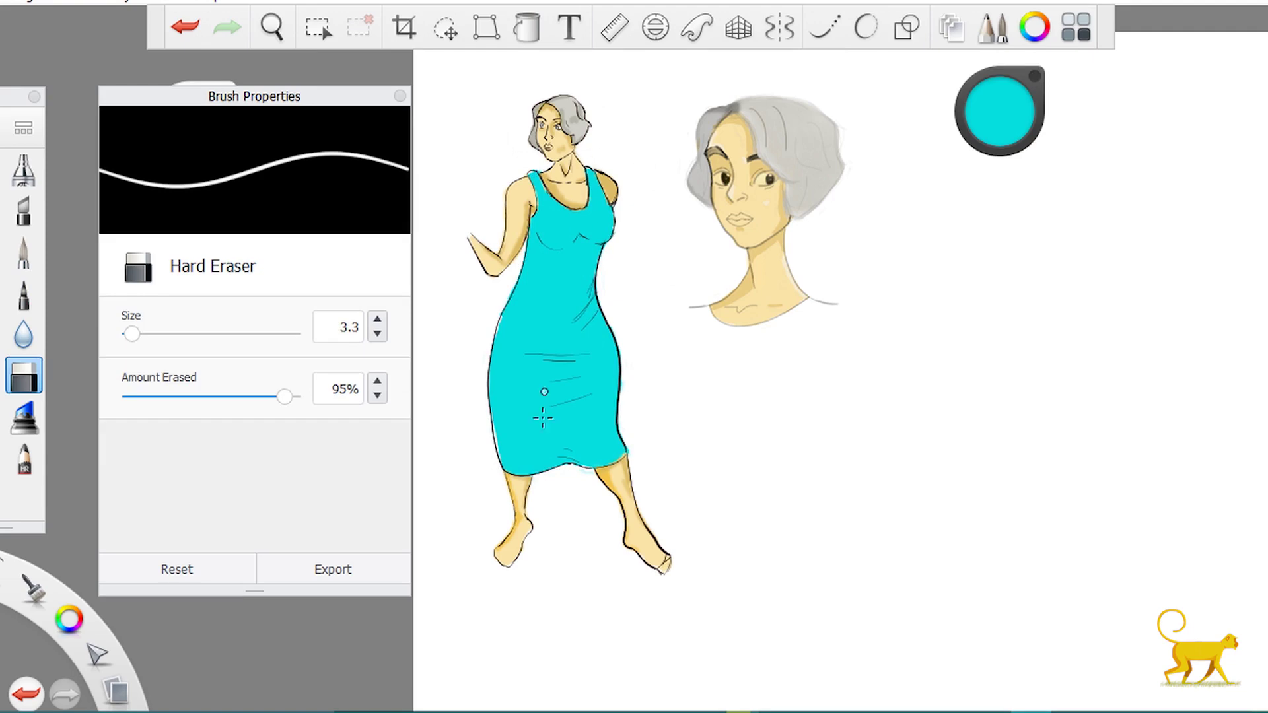
click(24, 251)
key(e)
scroll(521, 363, up, 3)
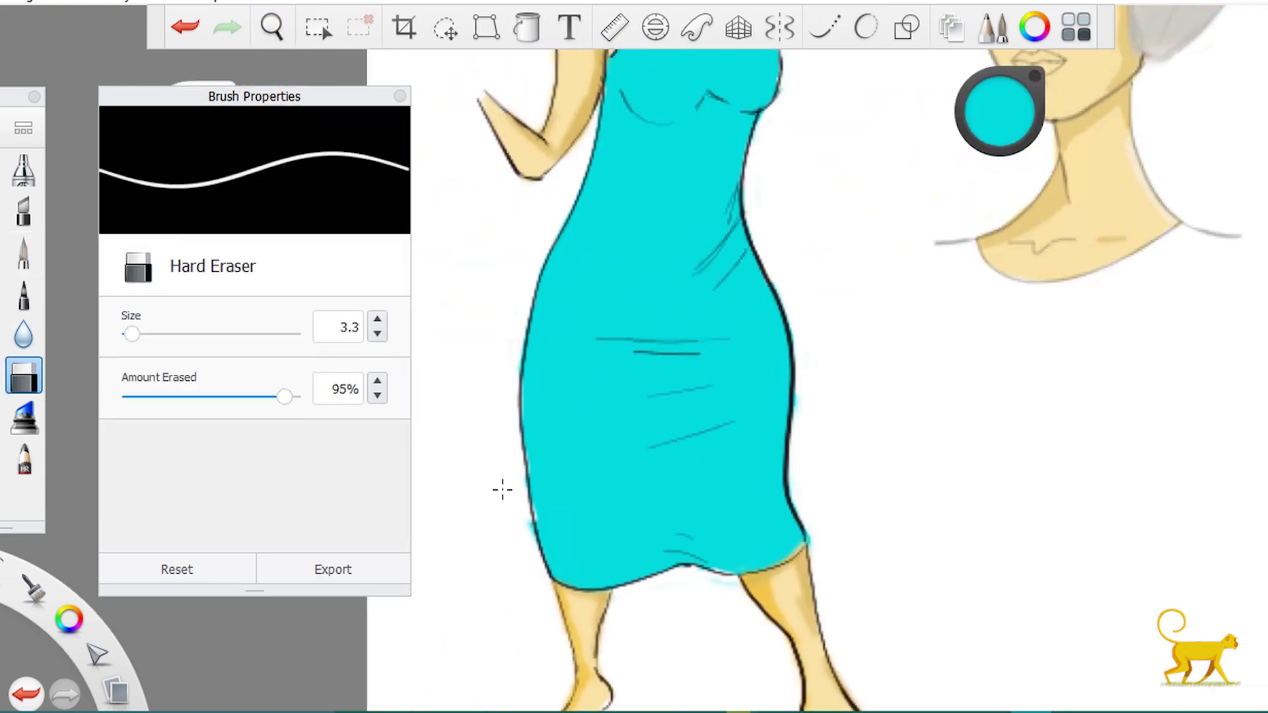
Darken the cyan to a deep teal, set the Paintbrush size to 1.5 and test it on the hip crease.
key(e)
drag(998, 127, 991, 207)
drag(598, 350, 723, 350)
key(ctrl+z)
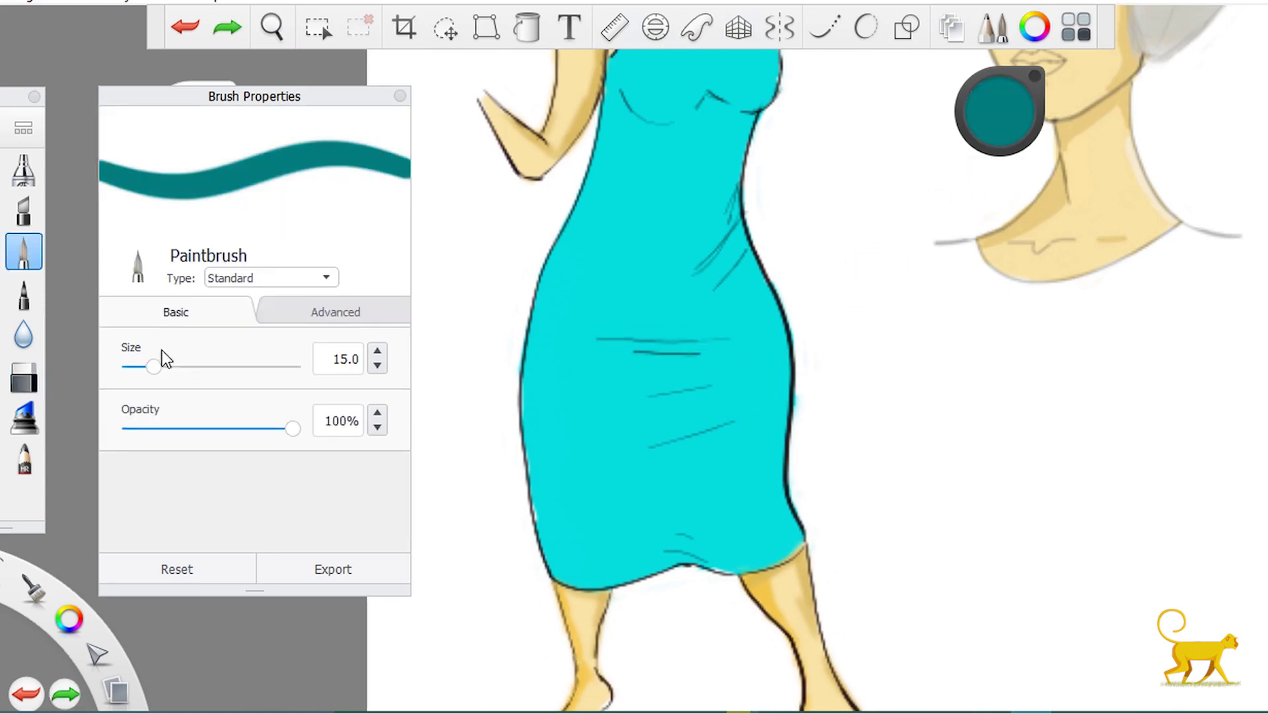
drag(162, 362, 132, 368)
click(377, 351)
drag(597, 342, 684, 342)
key(ctrl+z)
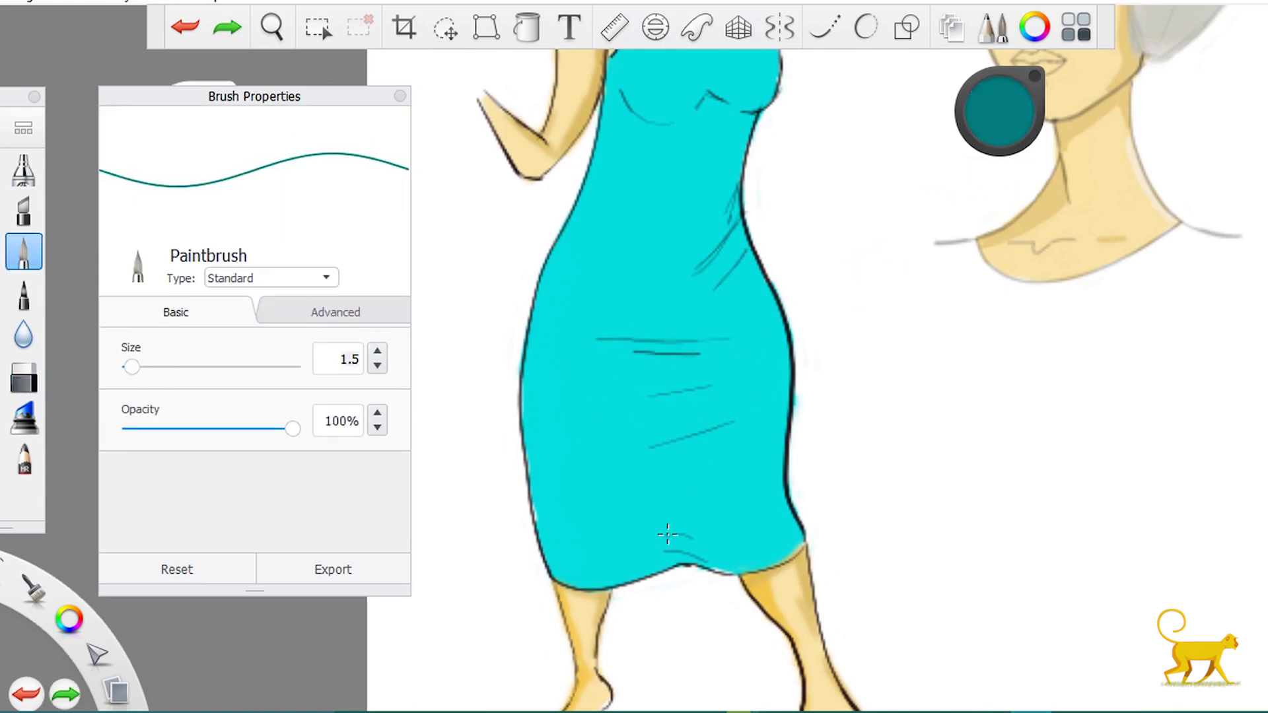
Try painting a deep teal triangular fold shadow rising from the middle of the dress hem.
drag(681, 463, 669, 550)
key(ctrl+z)
drag(681, 463, 671, 562)
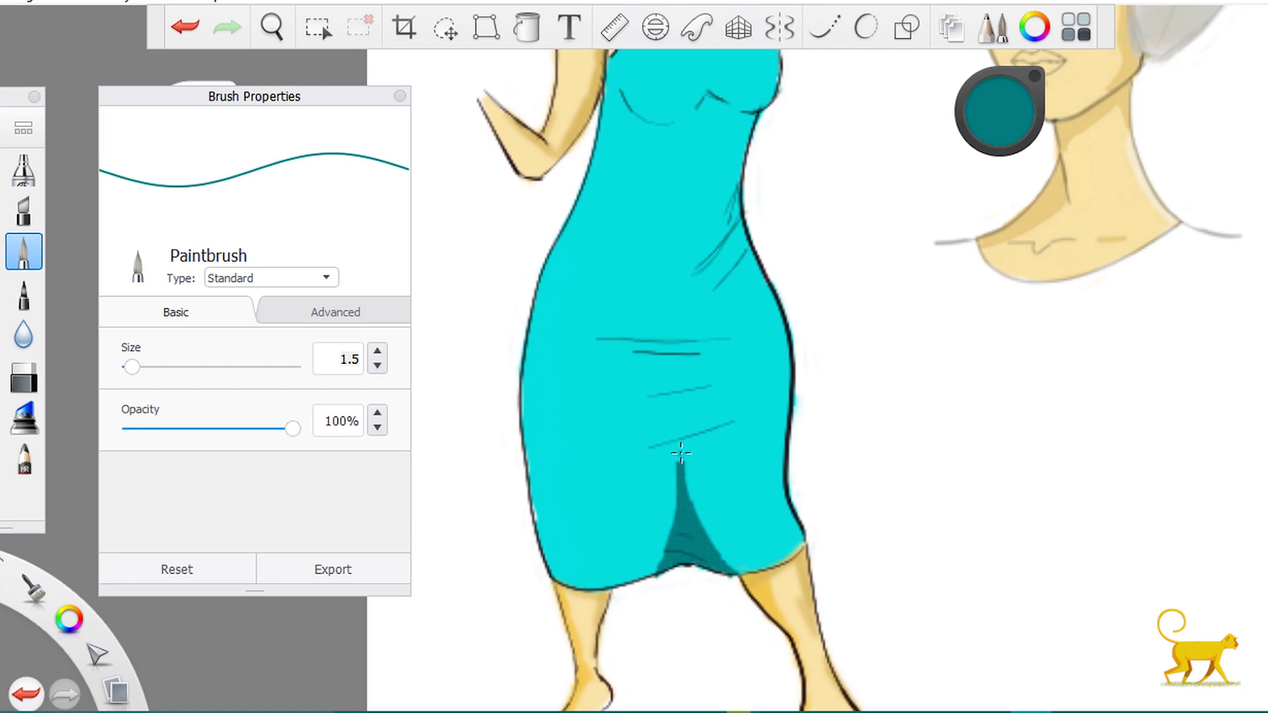
key(space)
drag(681, 453, 522, 454)
key(ctrl+z)
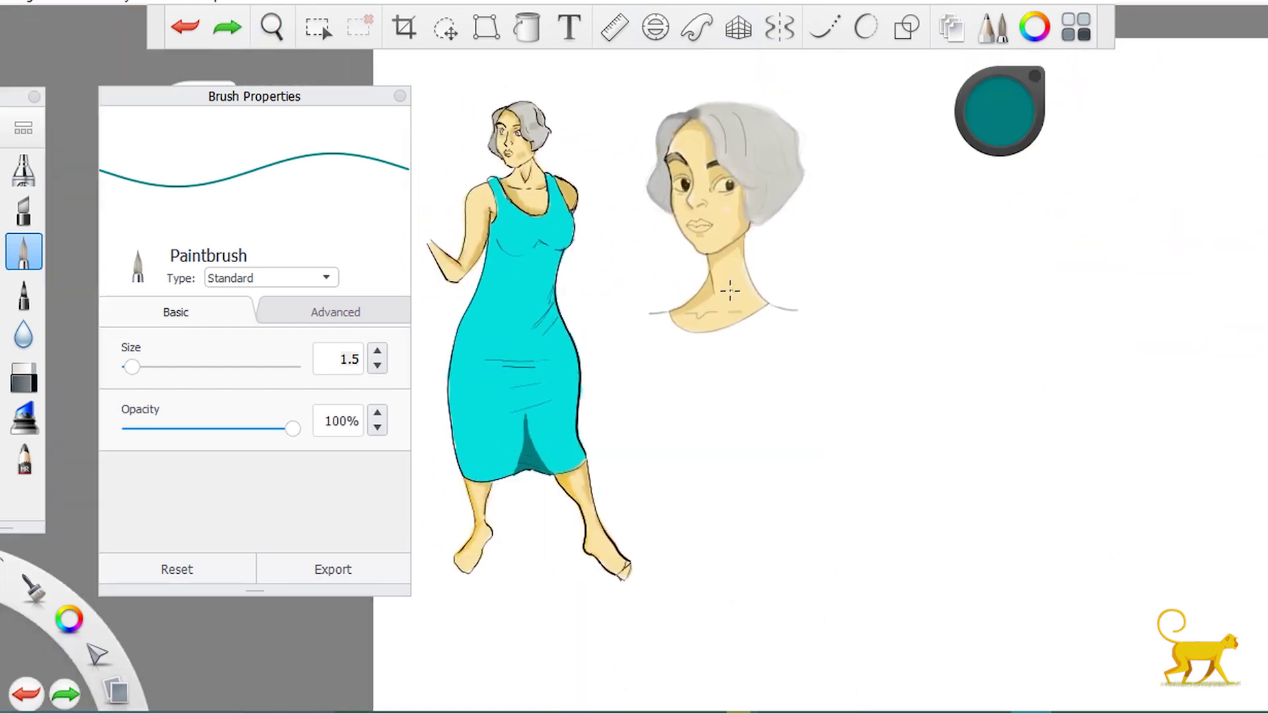
key(ctrl+z)
key(ctrl+z)
Lighten the teal and paint a narrow triangular fold shadow rising from the middle of the dress hem.
drag(1000, 122, 1005, 106)
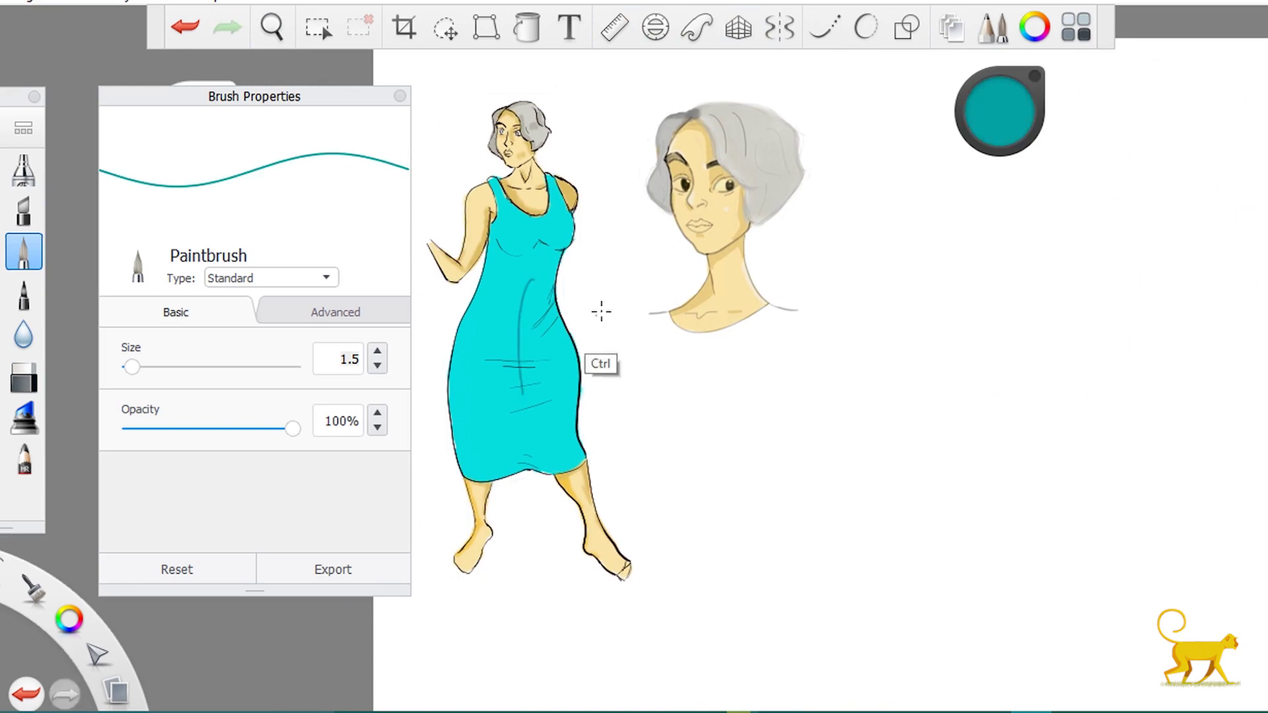
scroll(553, 321, up, 5)
mouse_move(575, 264)
mouse_down()
mouse_move(603, 368)
mouse_move(650, 415)
mouse_move(654, 439)
mouse_move(572, 364)
mouse_move(580, 343)
mouse_move(521, 444)
mouse_move(574, 352)
mouse_move(611, 415)
mouse_up()
key(ctrl+z)
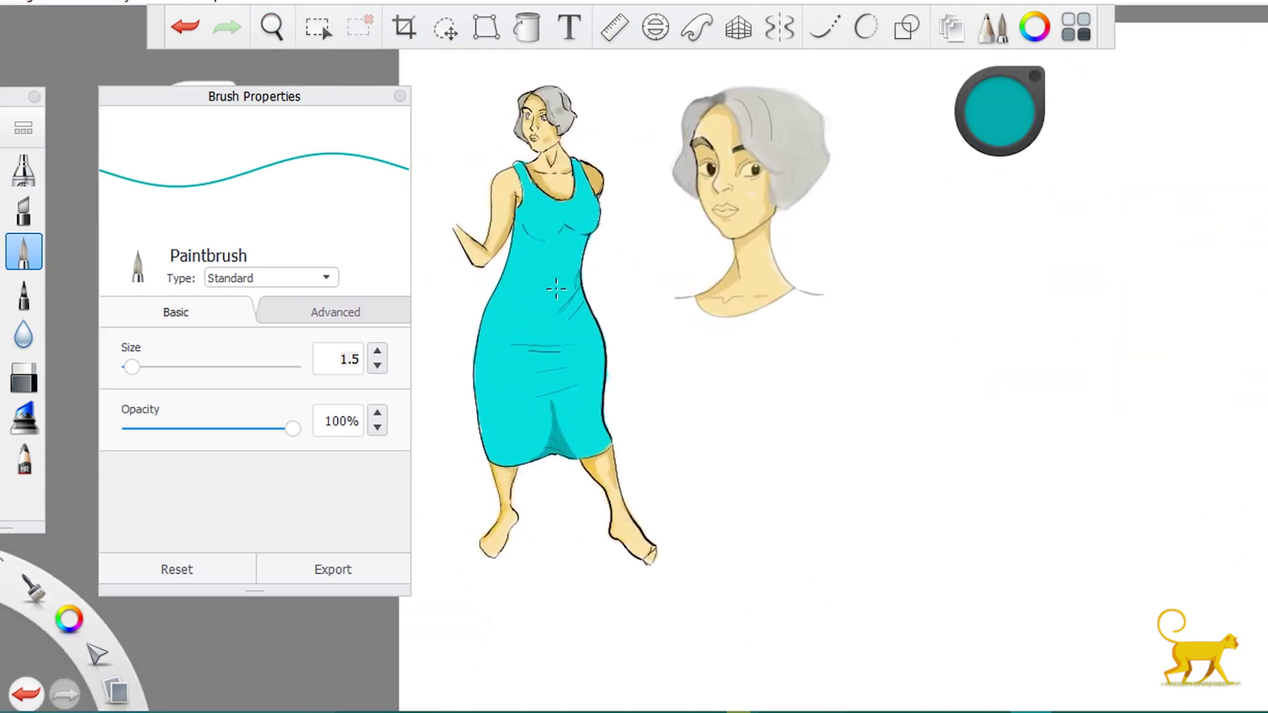
Try shading around the slanted crease lines on the front of the skirt, then undo those strokes.
scroll(585, 348, up, 5)
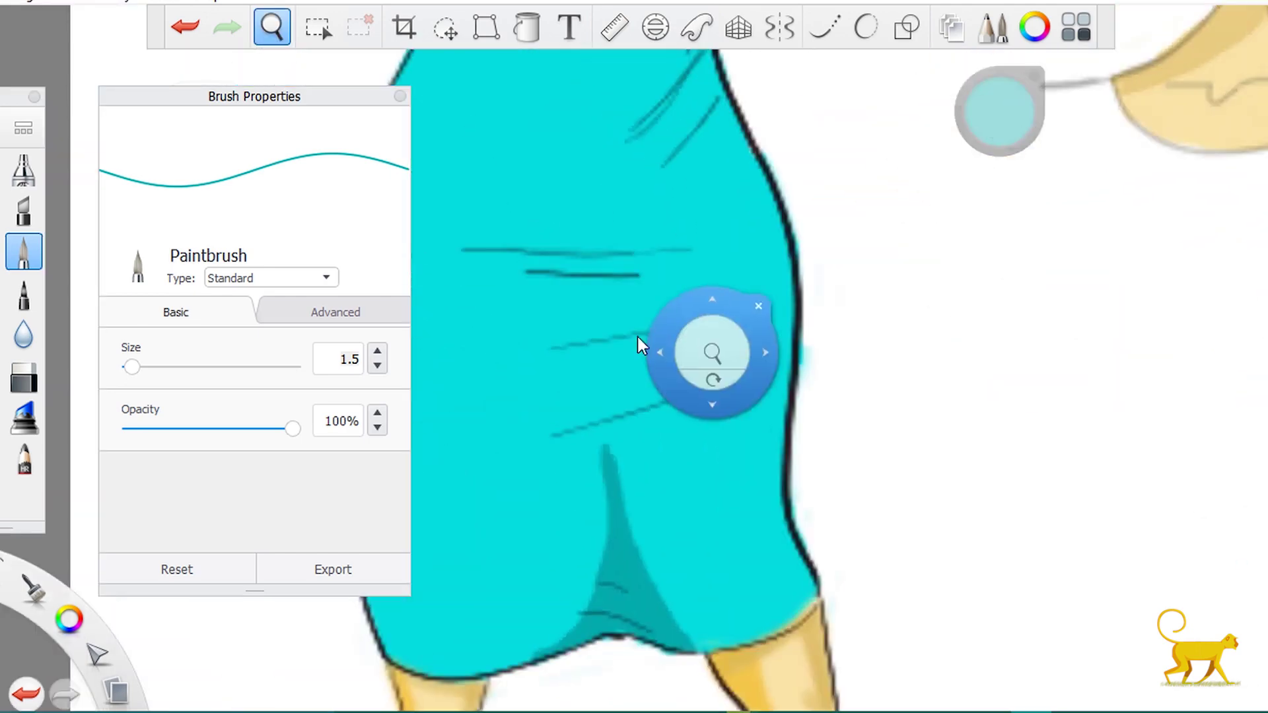
drag(578, 370, 586, 429)
drag(661, 327, 645, 359)
key(ctrl+z)
key(ctrl+z)
key(ctrl+z)
Shade between the horizontal crease lines across the hips and the diagonal creases at the waist in teal.
mouse_move(519, 257)
mouse_down()
mouse_move(640, 264)
mouse_move(621, 254)
mouse_move(674, 248)
mouse_up()
scroll(705, 137, up, 3)
mouse_move(707, 152)
mouse_down()
mouse_move(711, 193)
mouse_move(658, 201)
mouse_move(664, 217)
mouse_move(693, 185)
mouse_move(657, 255)
mouse_up()
drag(710, 96, 684, 148)
mouse_move(737, 198)
mouse_down()
mouse_move(712, 232)
mouse_move(720, 266)
mouse_up()
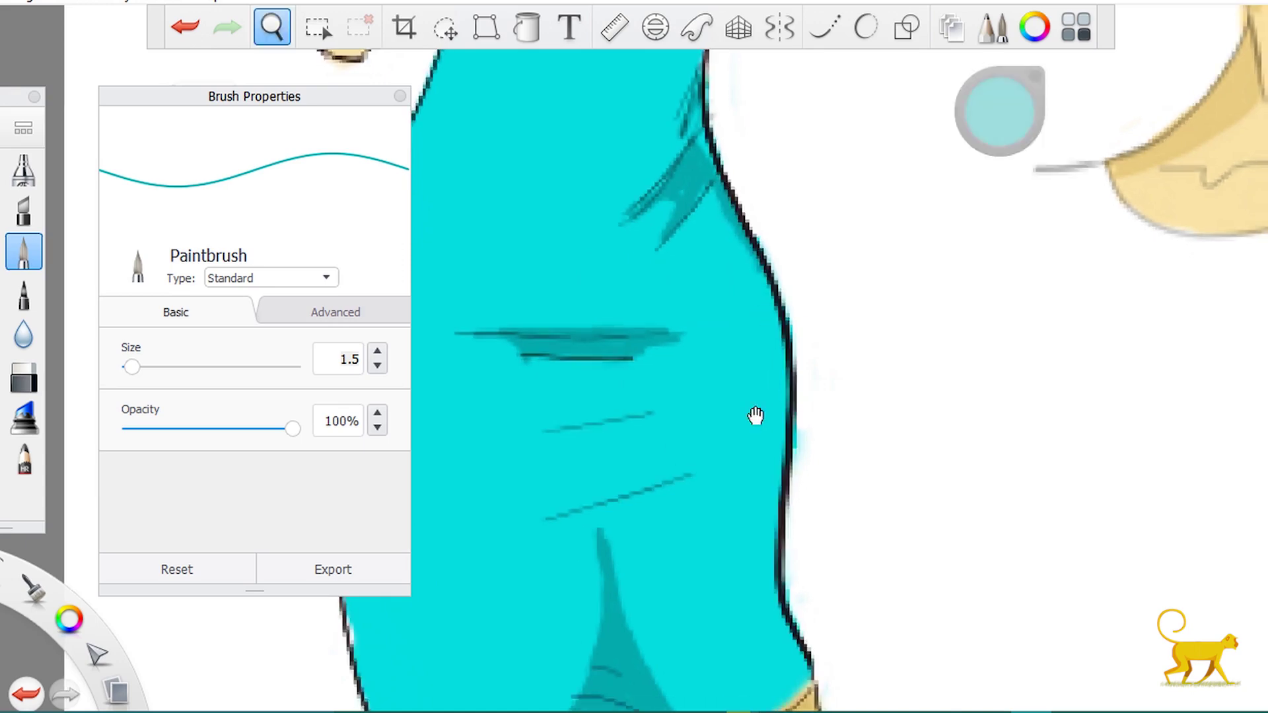
scroll(756, 419, down, 5)
drag(760, 423, 796, 536)
scroll(796, 508, down, 5)
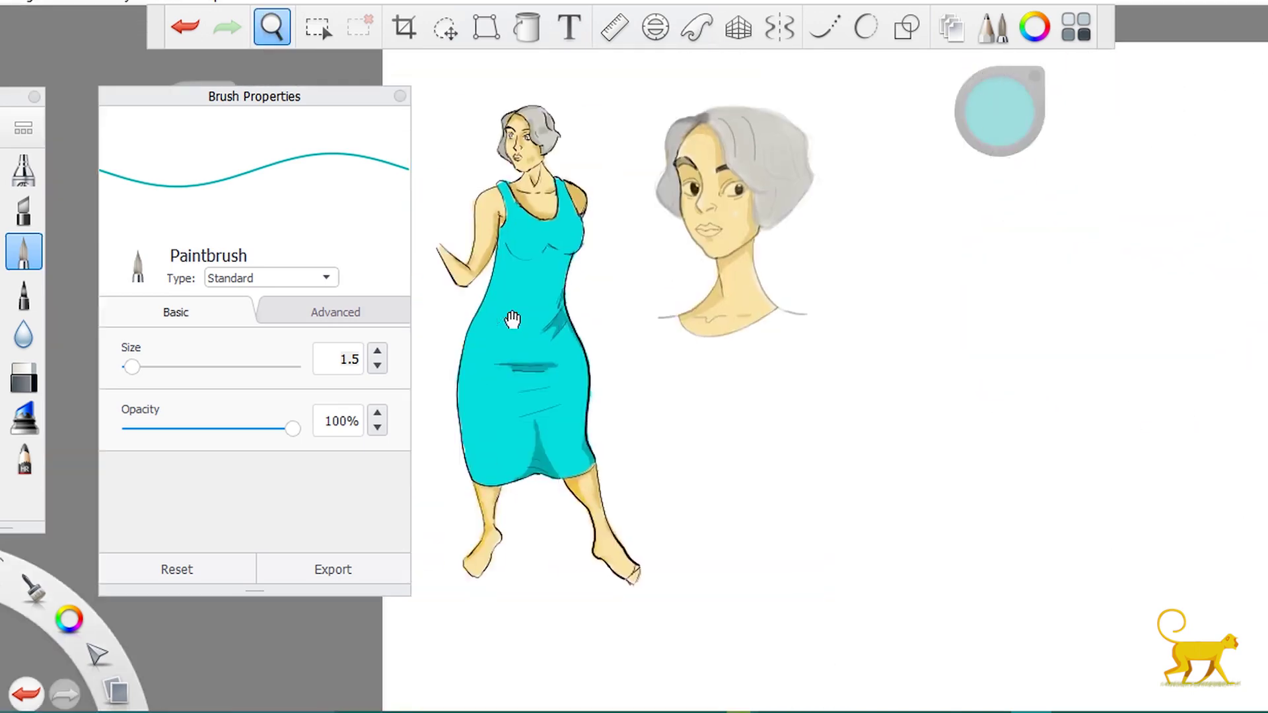
Shade the dress in teal at the bust crease, along the side seam beneath the bust and below the opposite armpit.
scroll(597, 260, up, 6)
mouse_move(539, 209)
mouse_down()
mouse_move(562, 172)
mouse_move(598, 200)
mouse_up()
drag(693, 226, 657, 390)
mouse_move(660, 218)
mouse_down()
mouse_move(668, 286)
mouse_move(586, 238)
mouse_move(732, 196)
mouse_up()
scroll(668, 286, left, 2)
scroll(732, 196, down, 4)
drag(521, 241, 486, 357)
drag(515, 274, 470, 410)
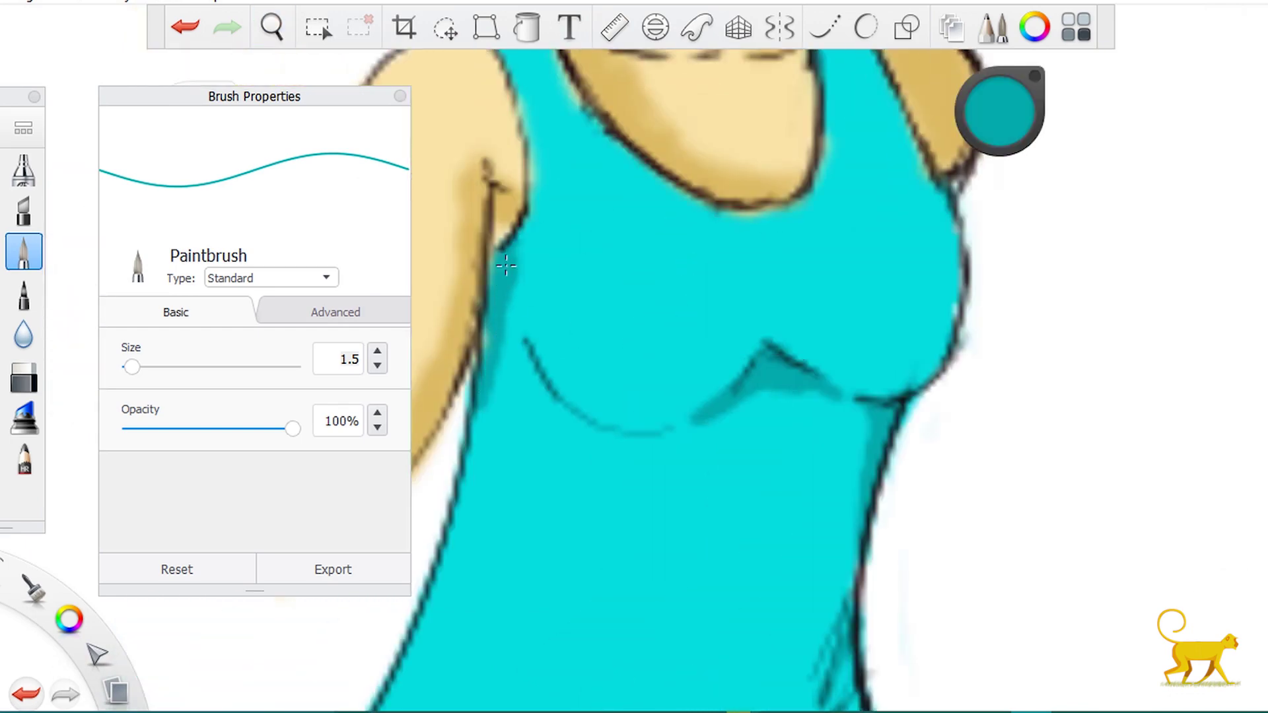
drag(531, 215, 509, 267)
Paint teal shading along both shoulder straps and the neckline of the dress, and undo the stray last mark.
scroll(818, 137, up, 2)
drag(803, 99, 872, 208)
drag(521, 123, 594, 261)
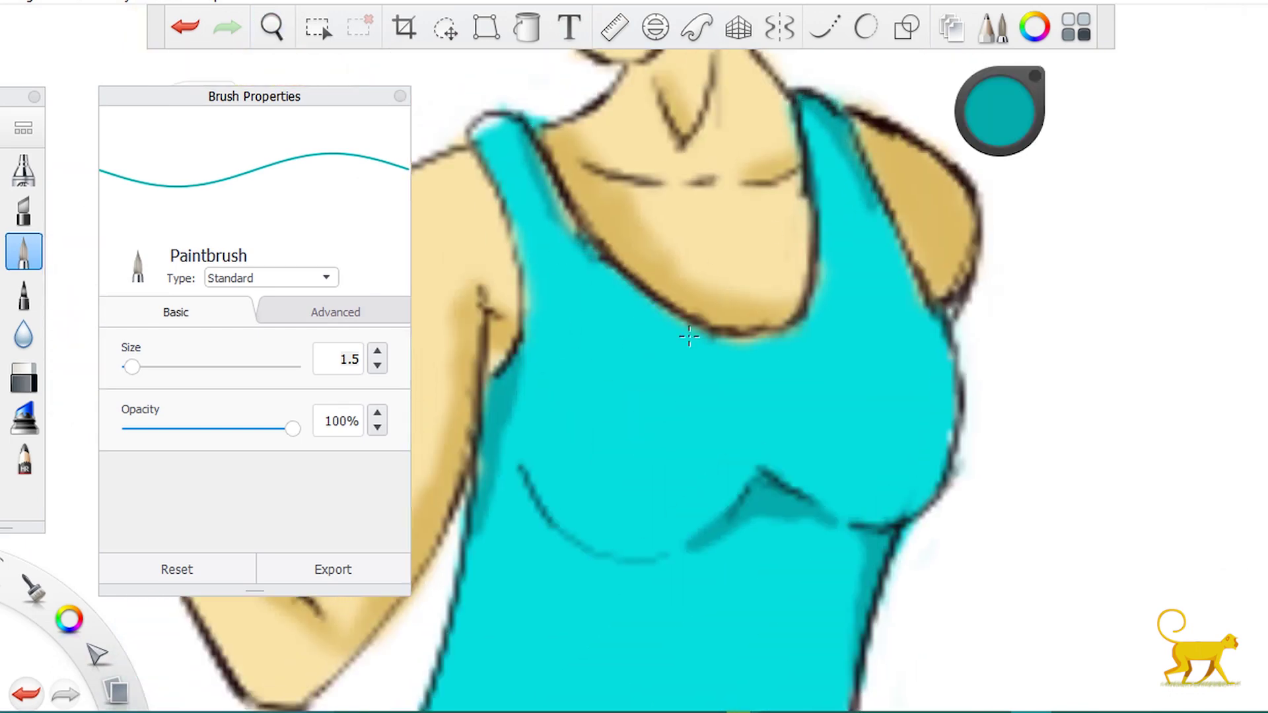
drag(687, 347, 746, 327)
drag(473, 132, 501, 124)
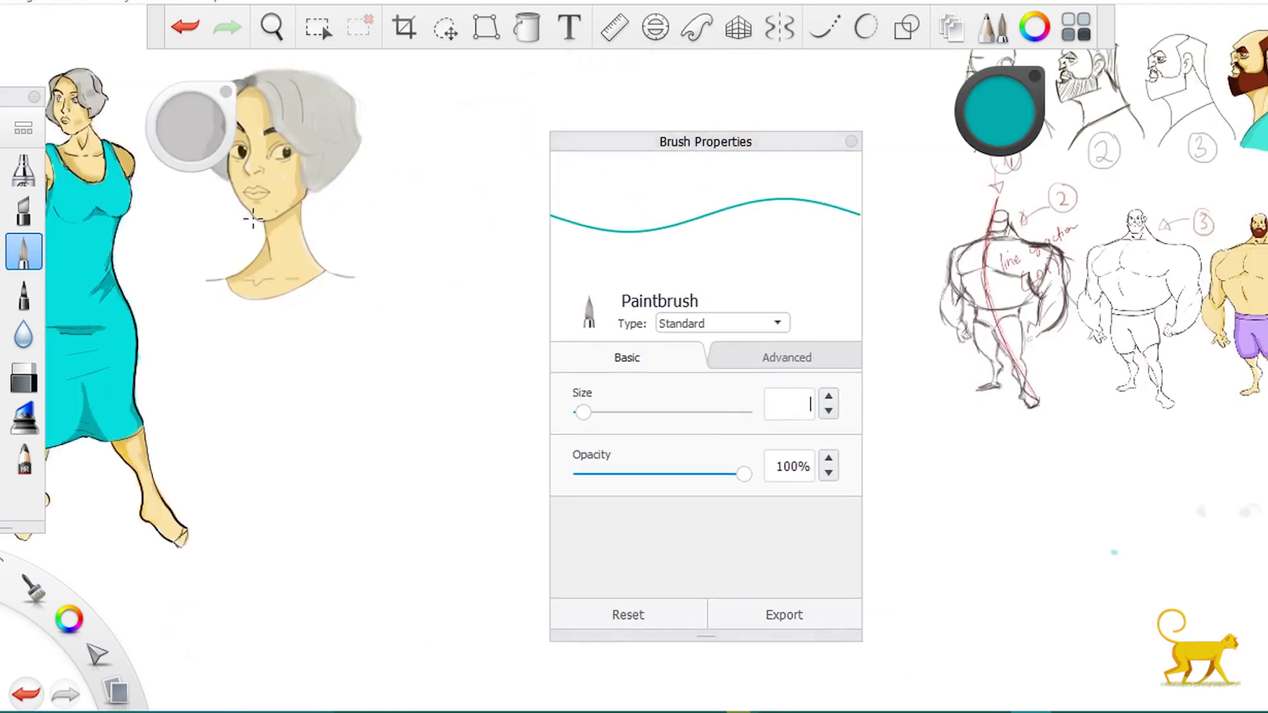
key(ctrl+z)
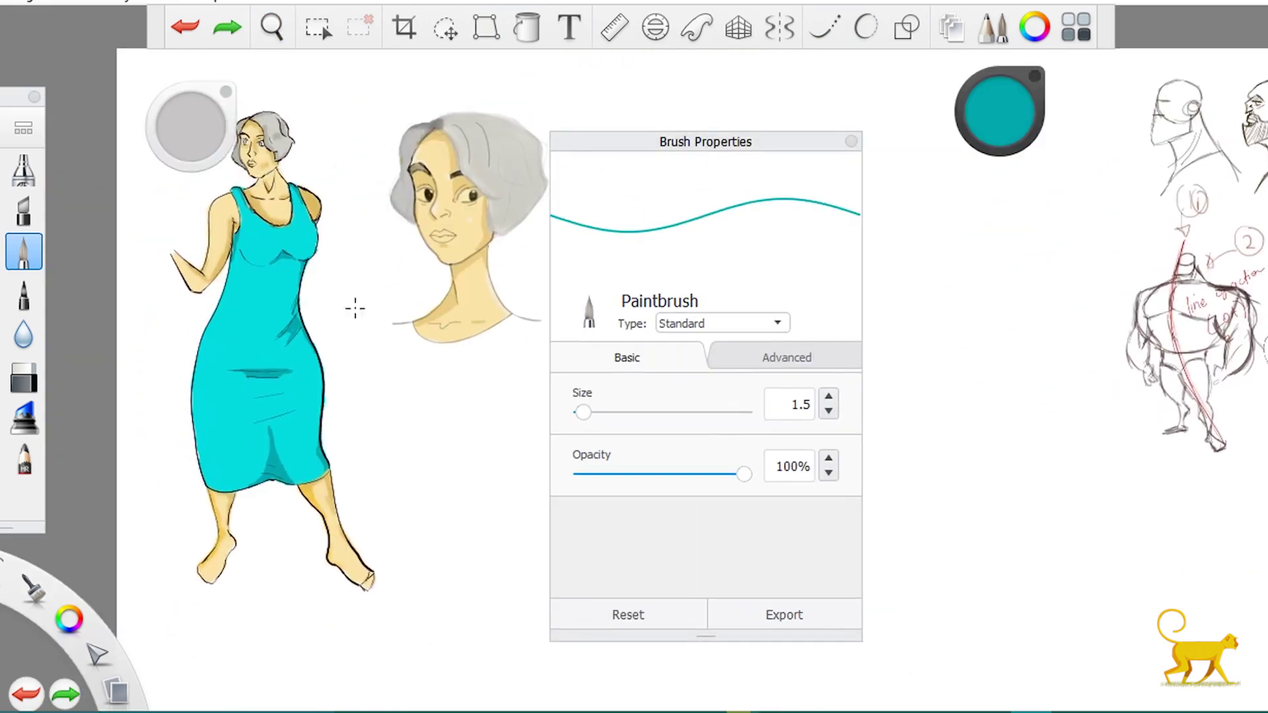
Brighten the brush colour to light cyan and try painting highlights along the outer edge of the dress, then undo the strokes.
drag(994, 129, 1011, 135)
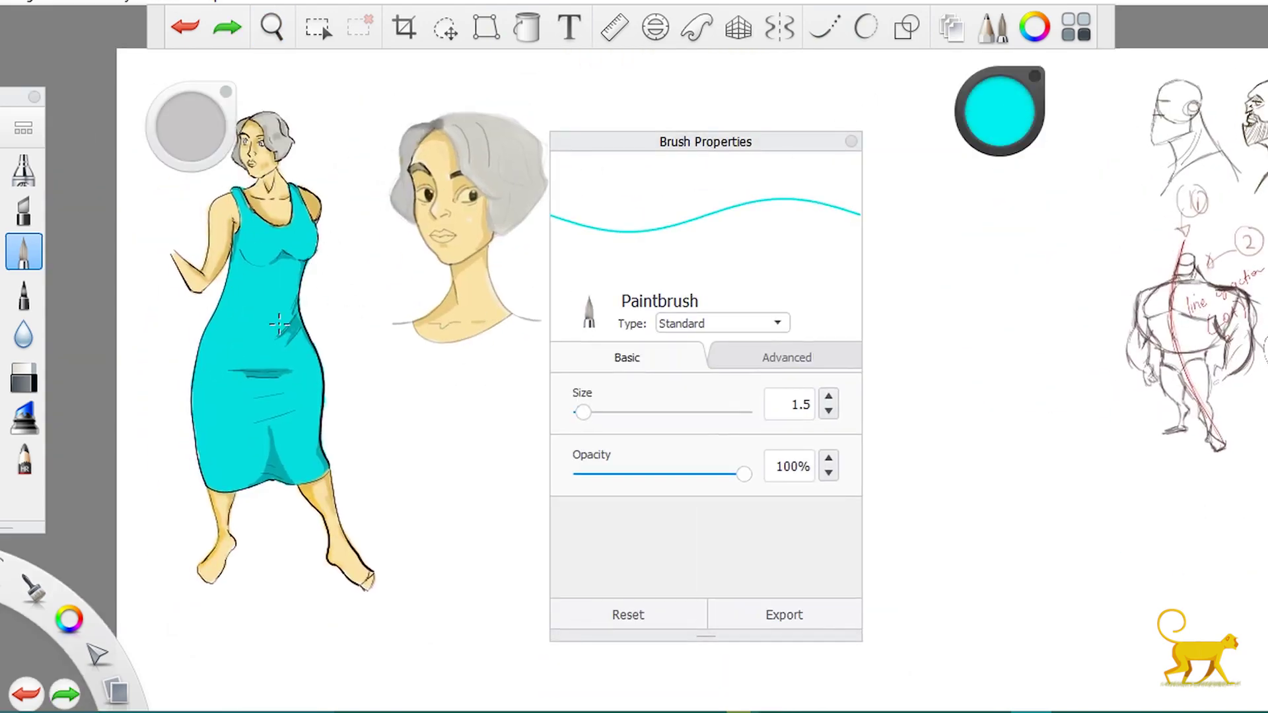
scroll(220, 430, up, 5)
drag(287, 456, 275, 377)
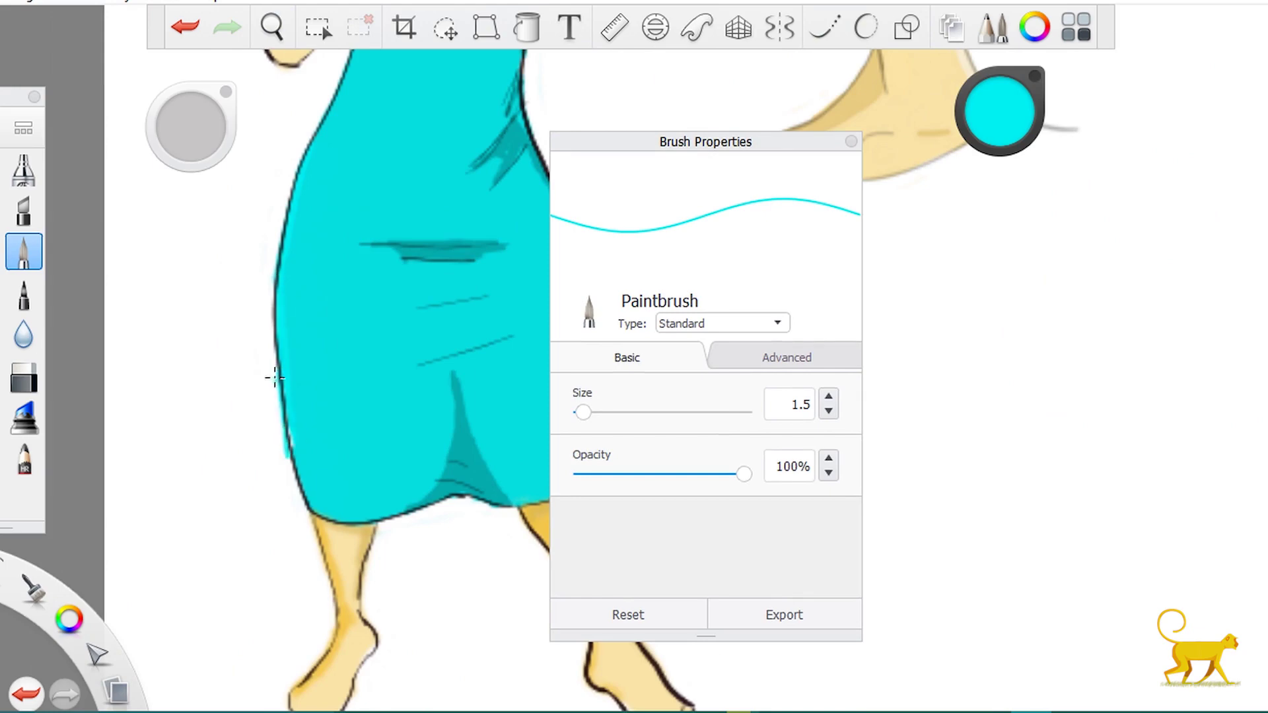
key(ctrl+z)
scroll(389, 324, down, 3)
scroll(480, 177, up, 3)
key(space)
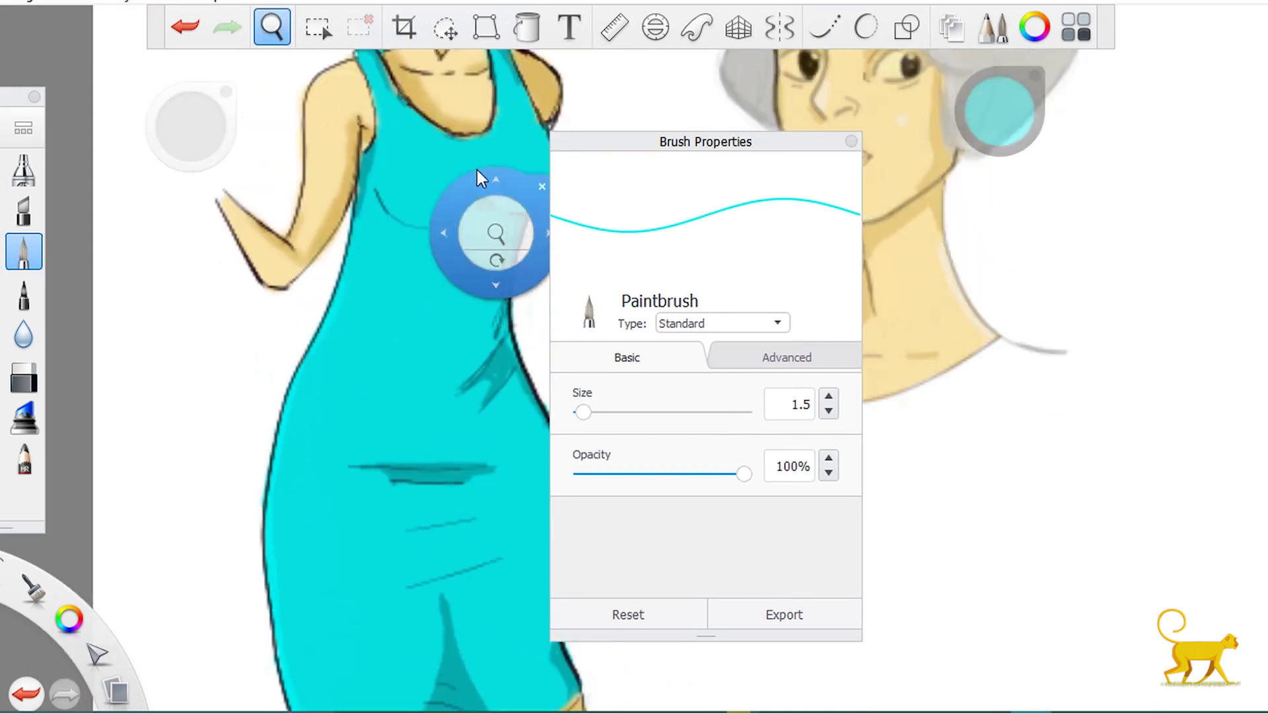
drag(480, 177, 356, 194)
key(ctrl+z)
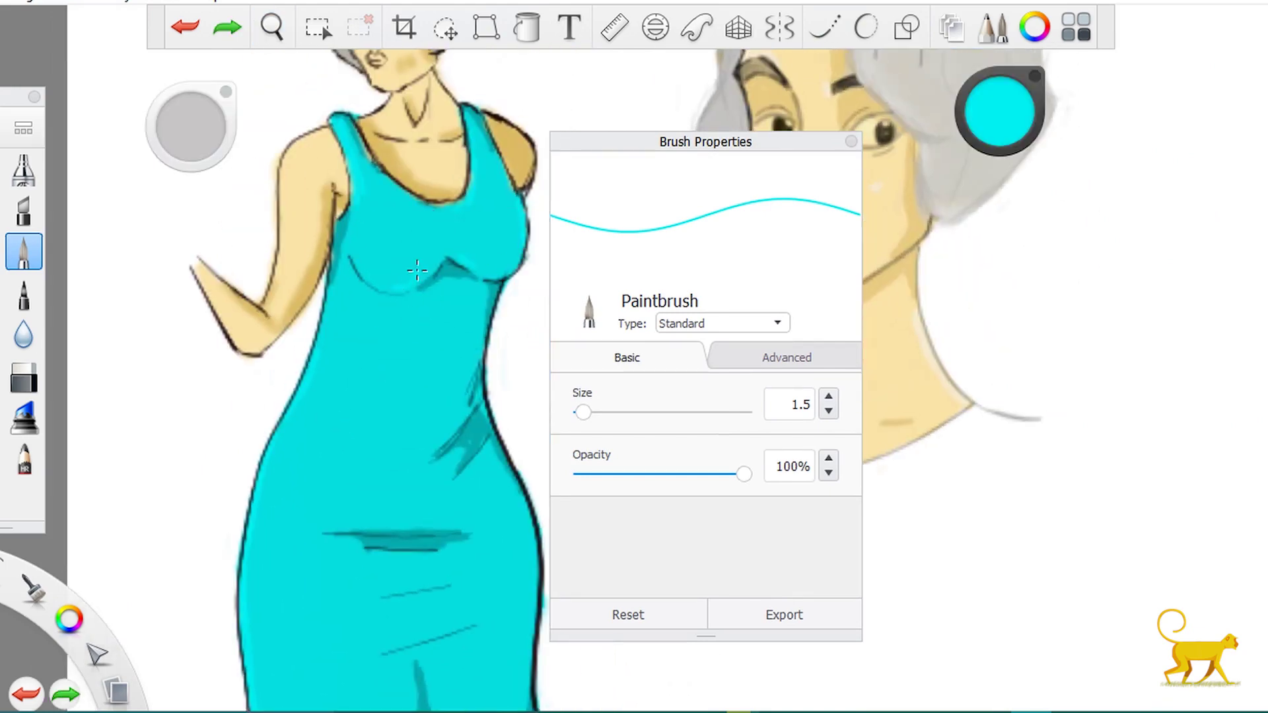
Move the brush puck away from the standing woman's head and close the brush properties to show the full figure.
scroll(397, 298, down, 4)
key(space)
drag(371, 331, 309, 347)
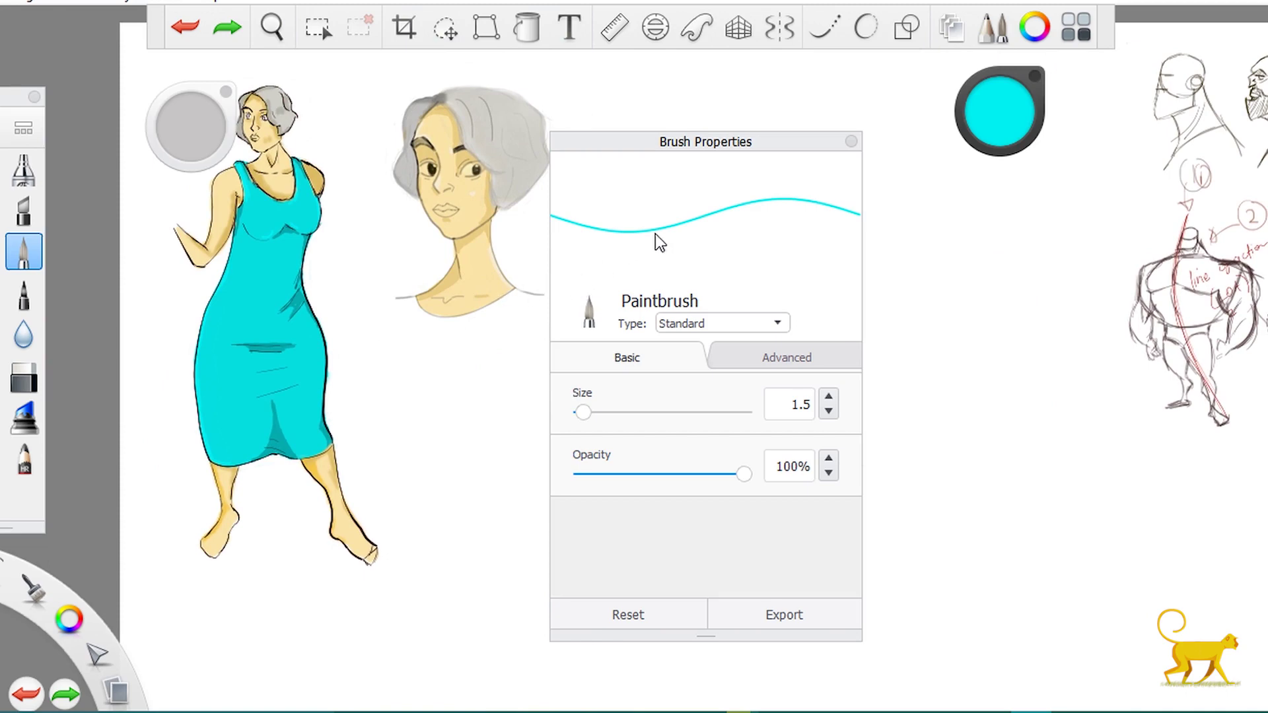
drag(221, 99, 215, 100)
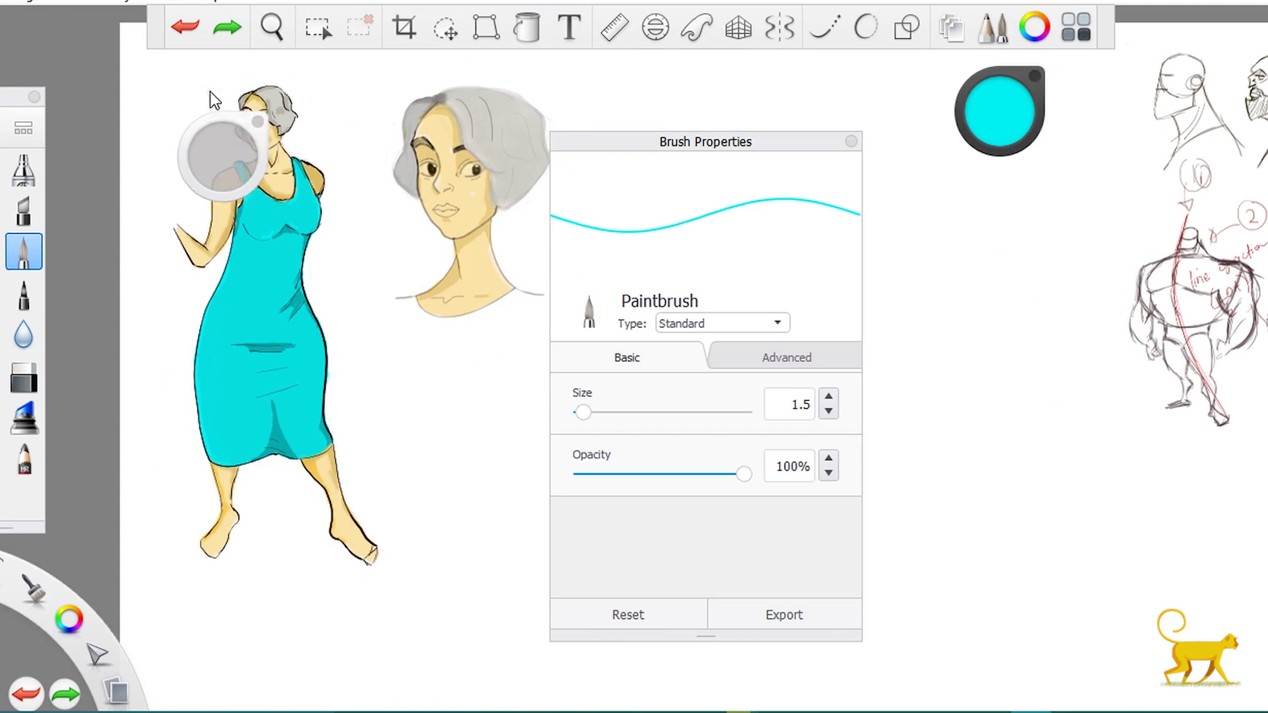
click(852, 142)
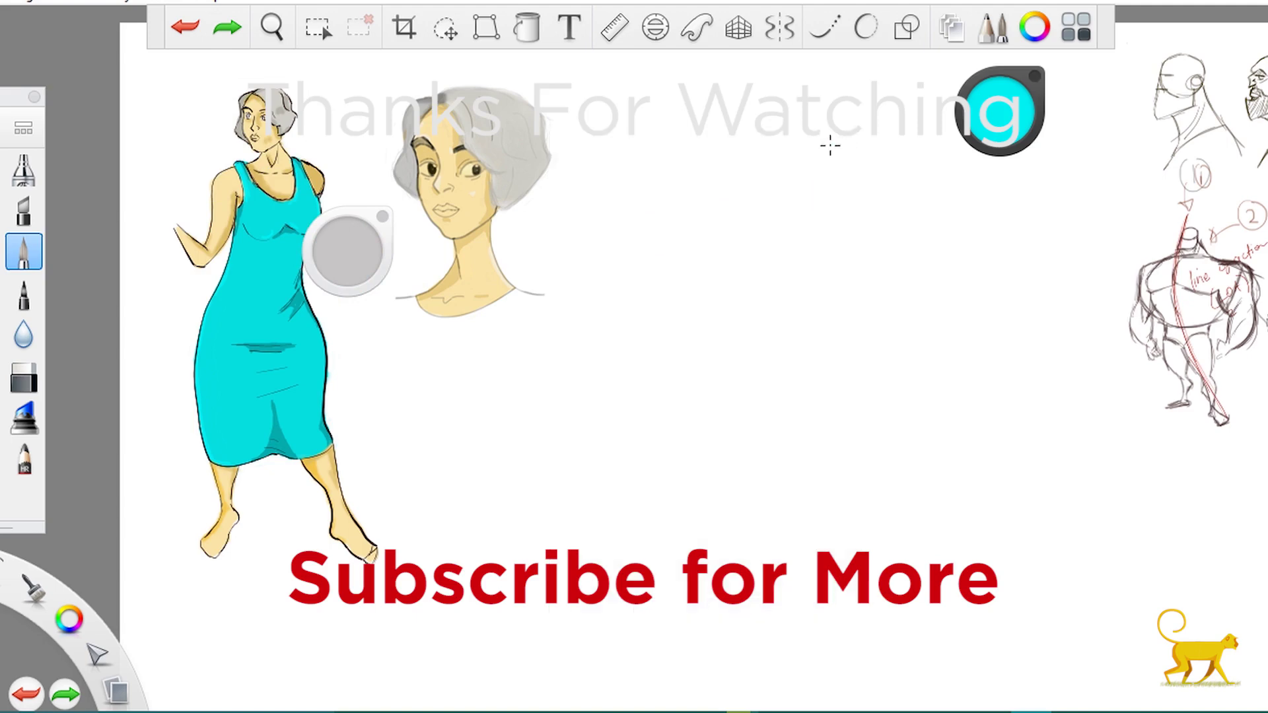